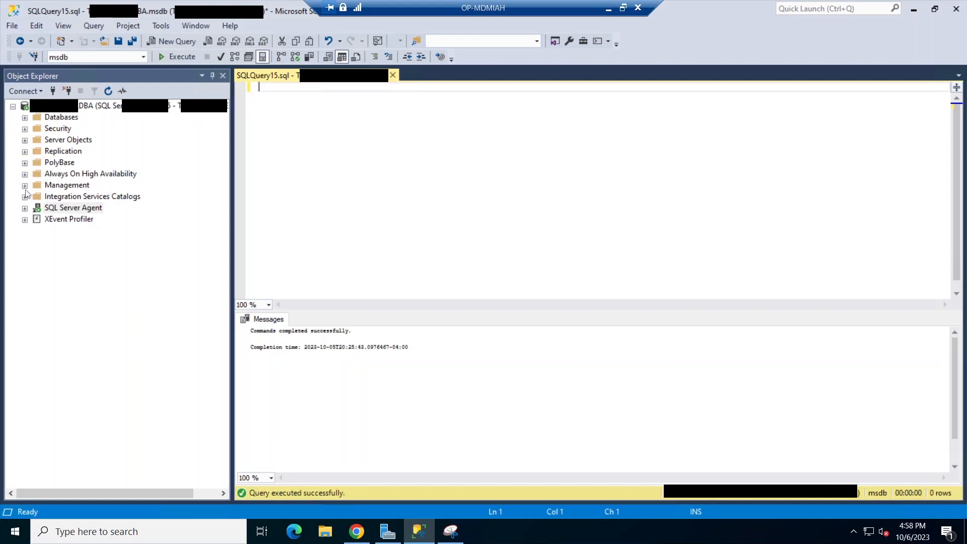
Launch Configure Database Mail from Management and choose to manage accounts and profiles, reaching the New Account page
{"action": "left_click", "coordinate": [25, 186]}
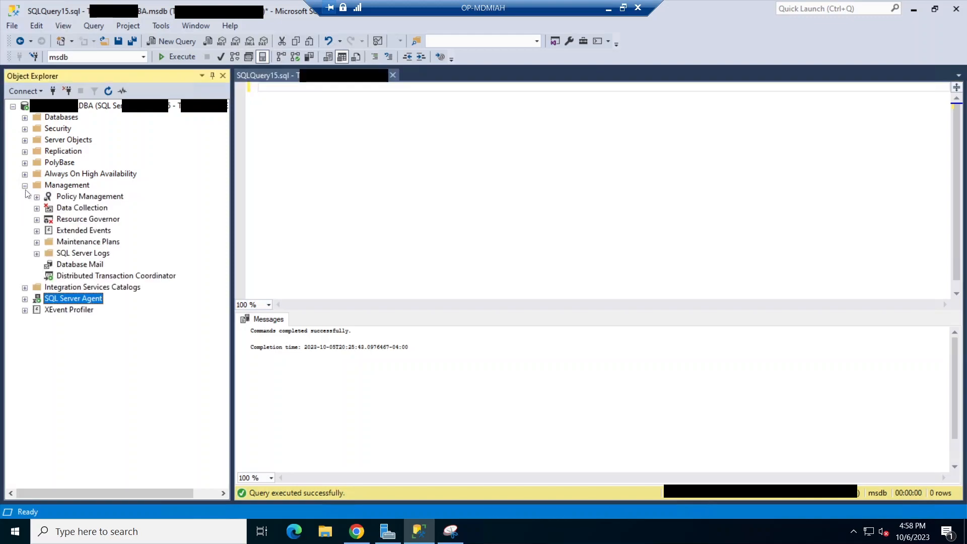
{"action": "right_click", "coordinate": [90, 262]}
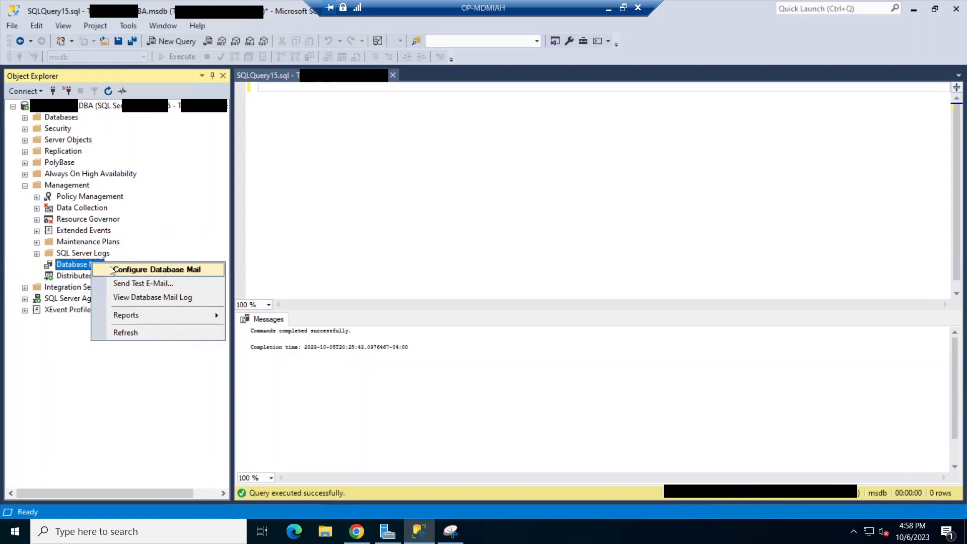
{"action": "left_click", "coordinate": [112, 270]}
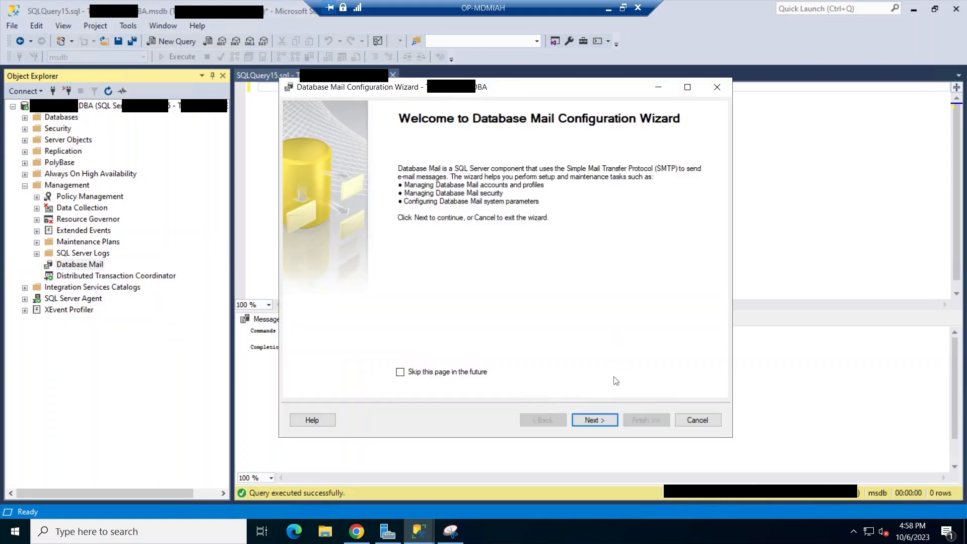
{"action": "left_click", "coordinate": [594, 420]}
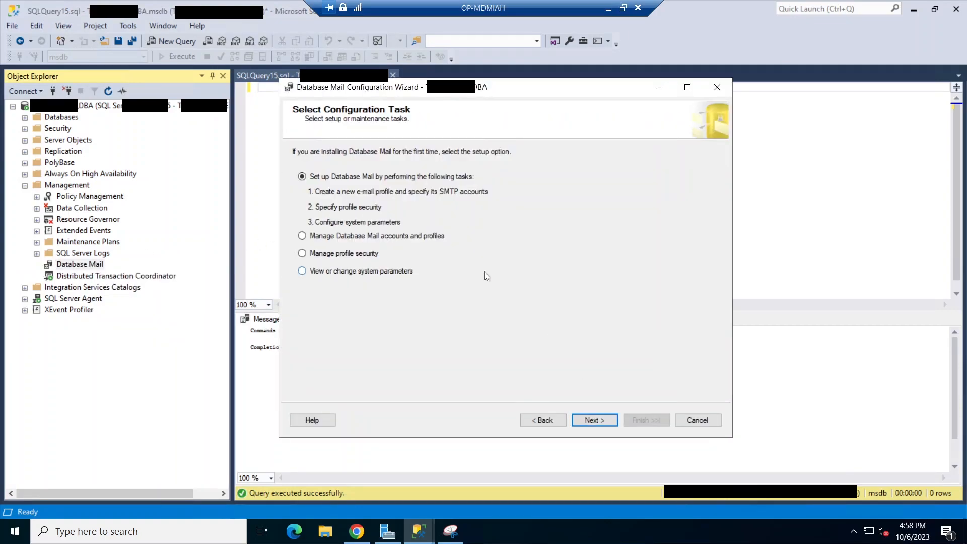
{"action": "left_click", "coordinate": [364, 236]}
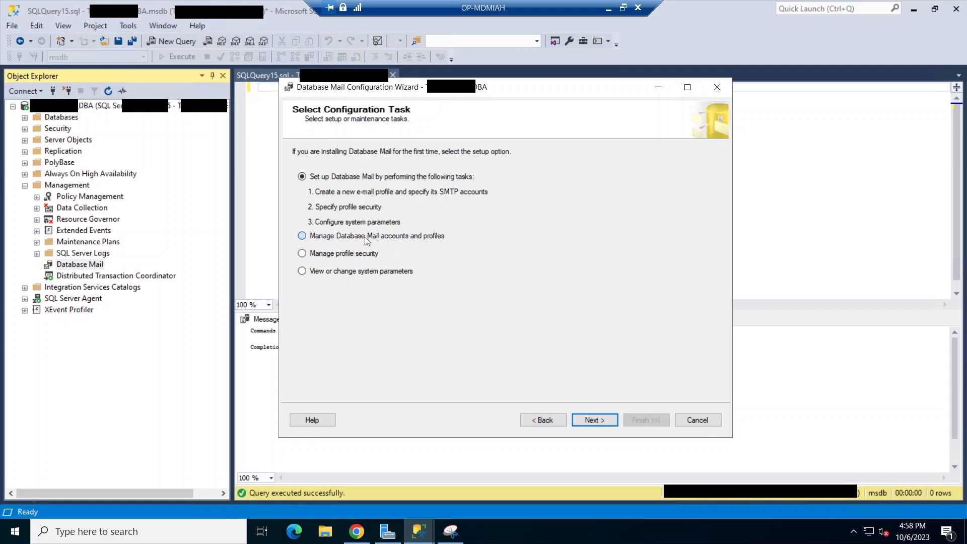
{"action": "left_click", "coordinate": [601, 421]}
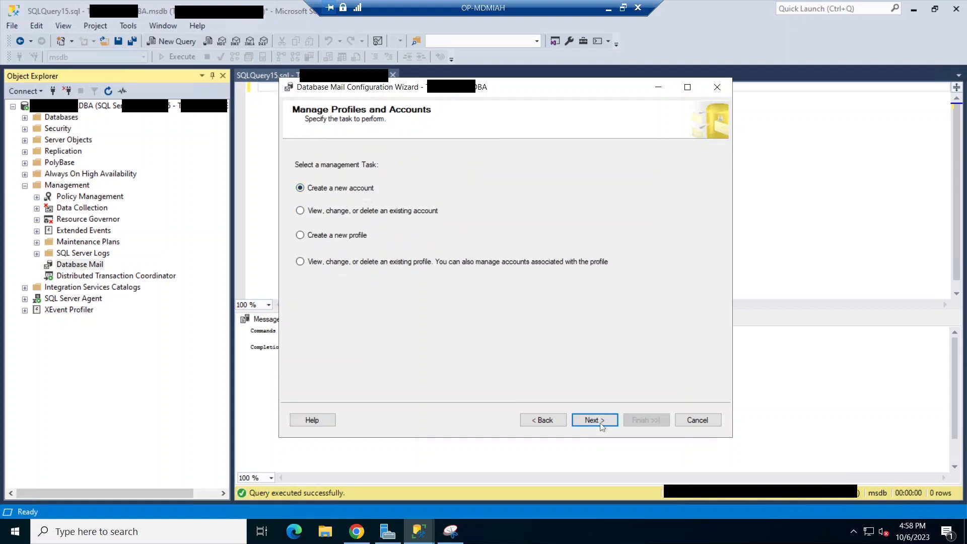
{"action": "left_click", "coordinate": [601, 427]}
Enter account name testAccount, the sender and reply e-mail addresses, display name Test Email, and server smtp.sendgrid.net
{"action": "type", "text": "test"}
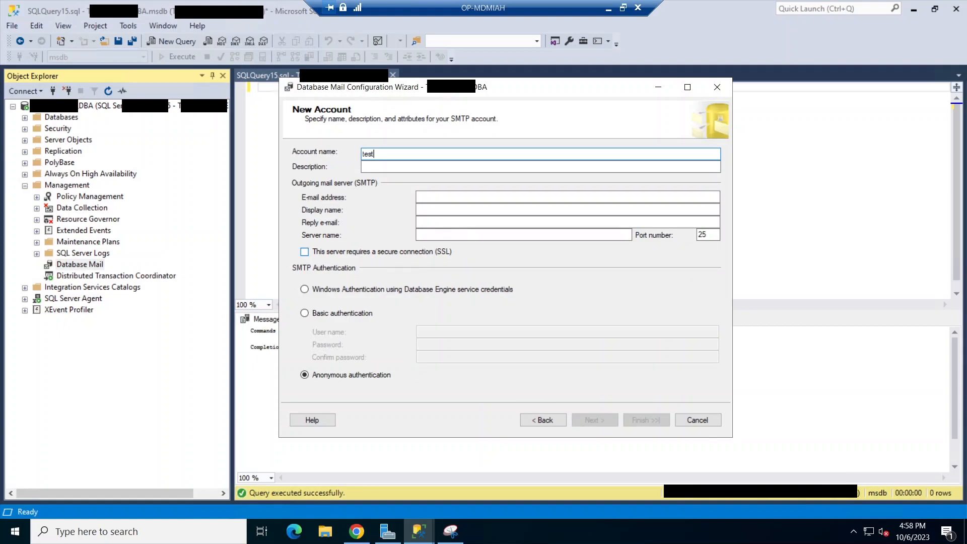
{"action": "type", "text": "Account"}
{"action": "left_click", "coordinate": [568, 197]}
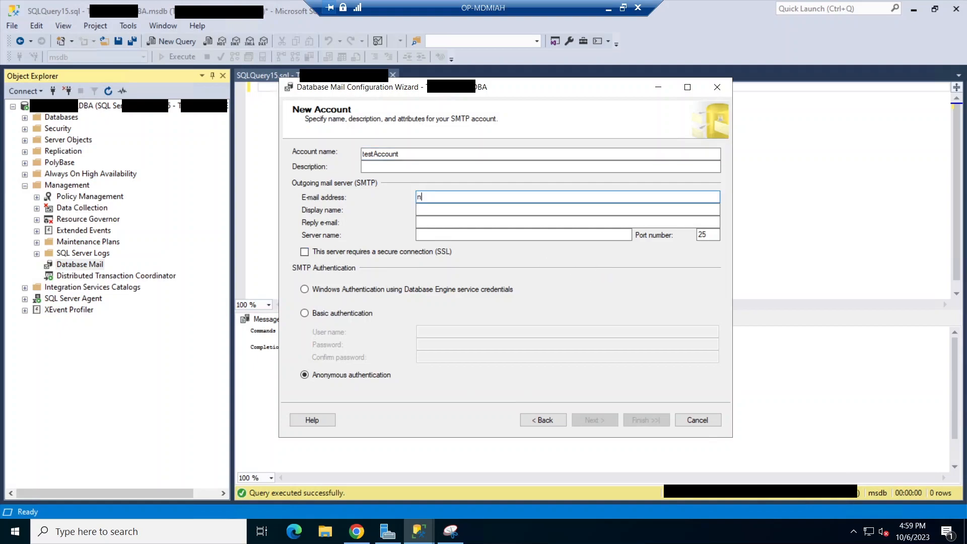
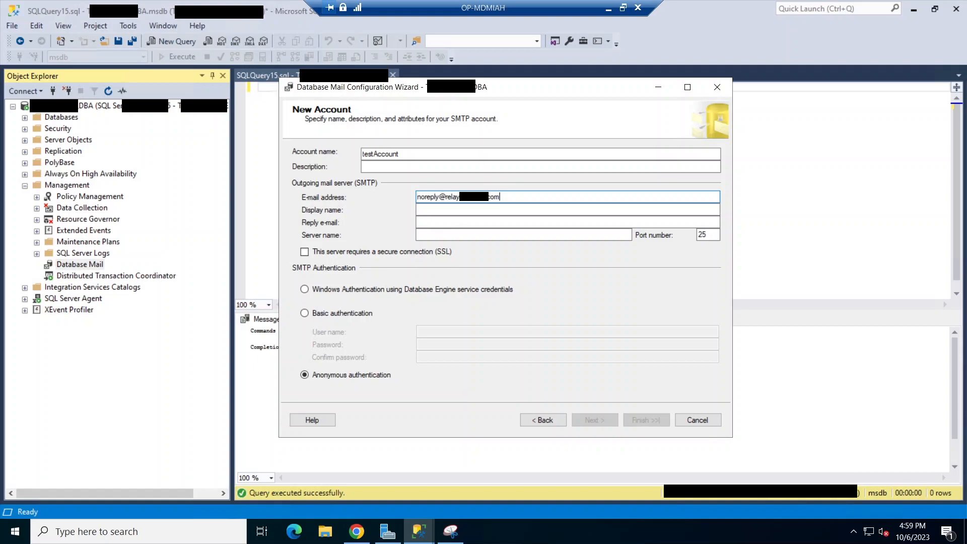
{"action": "key", "text": "Tab"}
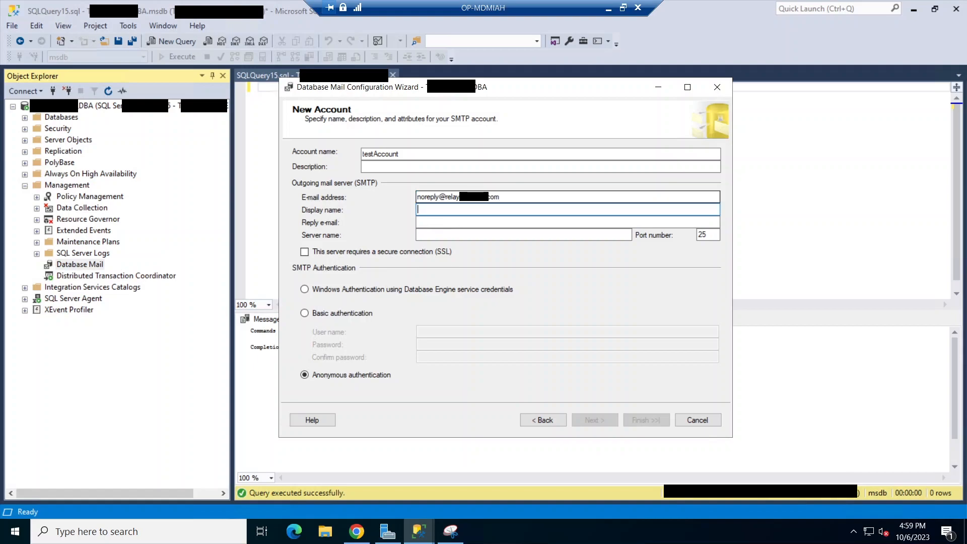
{"action": "type", "text": "Test Email"}
{"action": "key", "text": "Tab"}
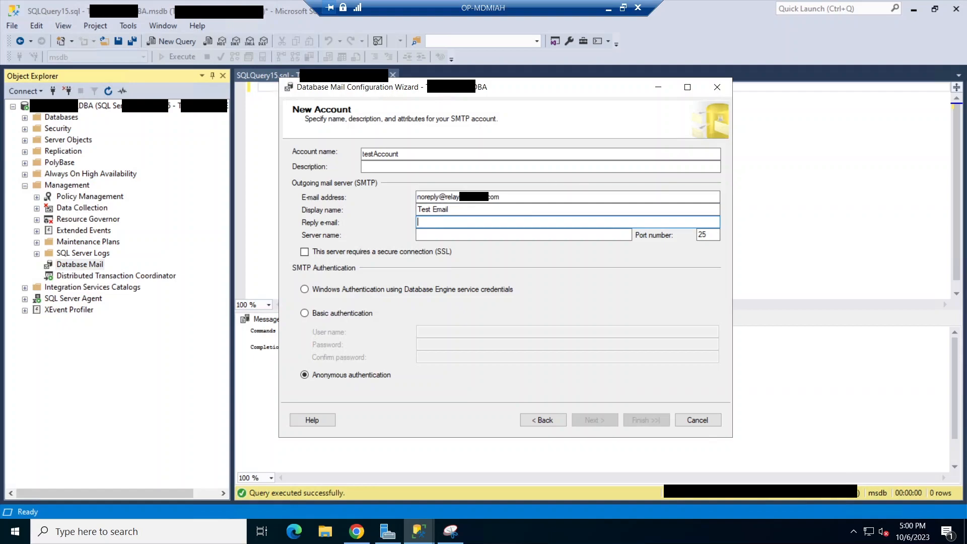
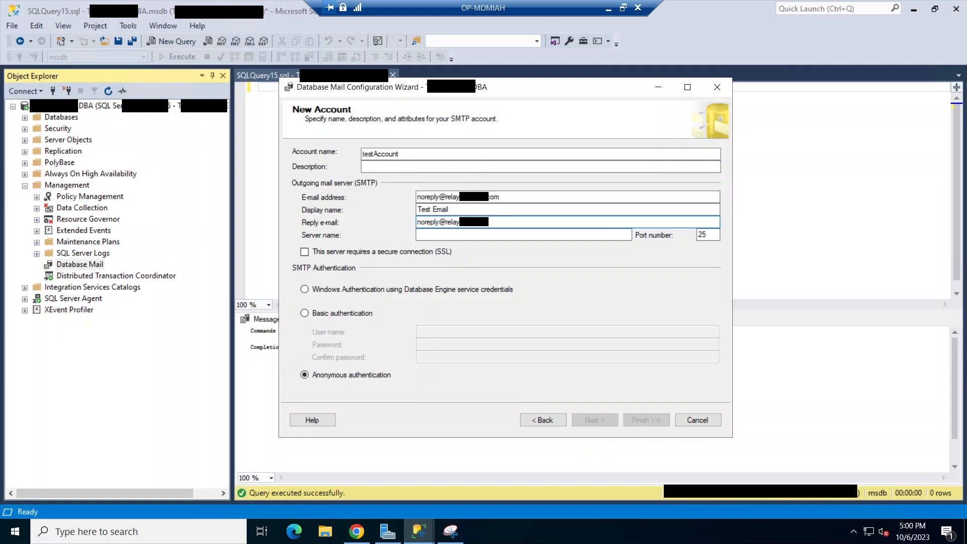
{"action": "left_click", "coordinate": [453, 235]}
{"action": "type", "text": "smtp"}
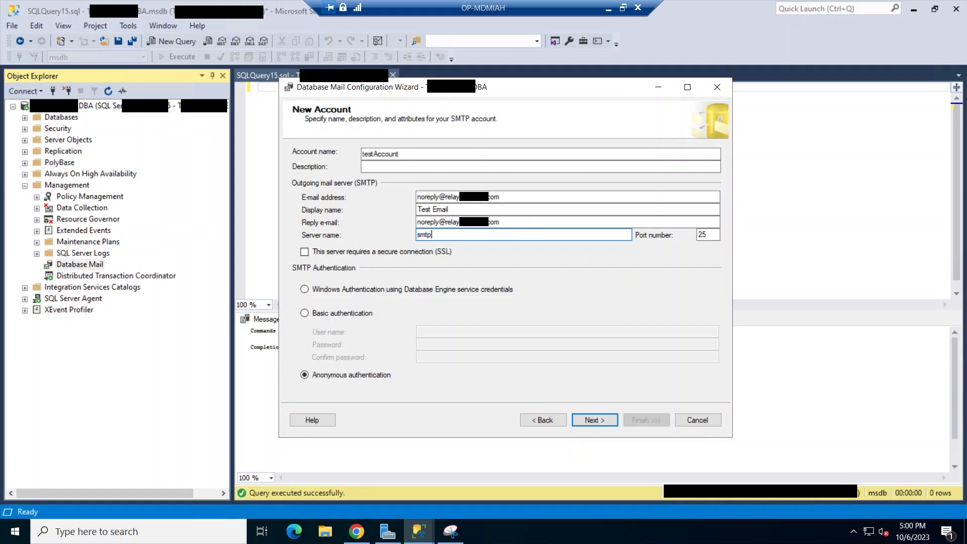
{"action": "type", "text": ".sendgrid.net"}
{"action": "key", "text": "Tab"}
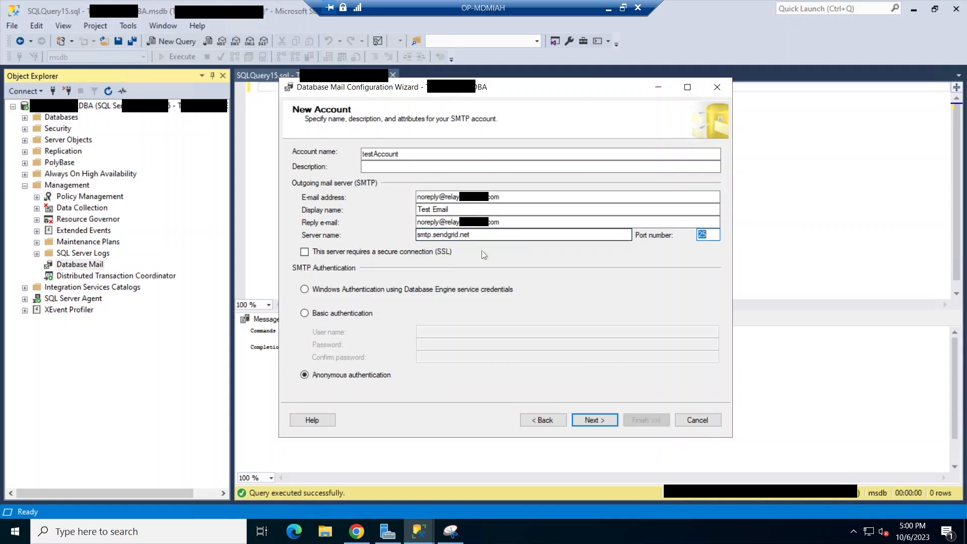
Switch to basic authentication, enter the SMTP user name and password twice, and set port 587
{"action": "left_click", "coordinate": [348, 314]}
{"action": "left_click", "coordinate": [442, 330]}
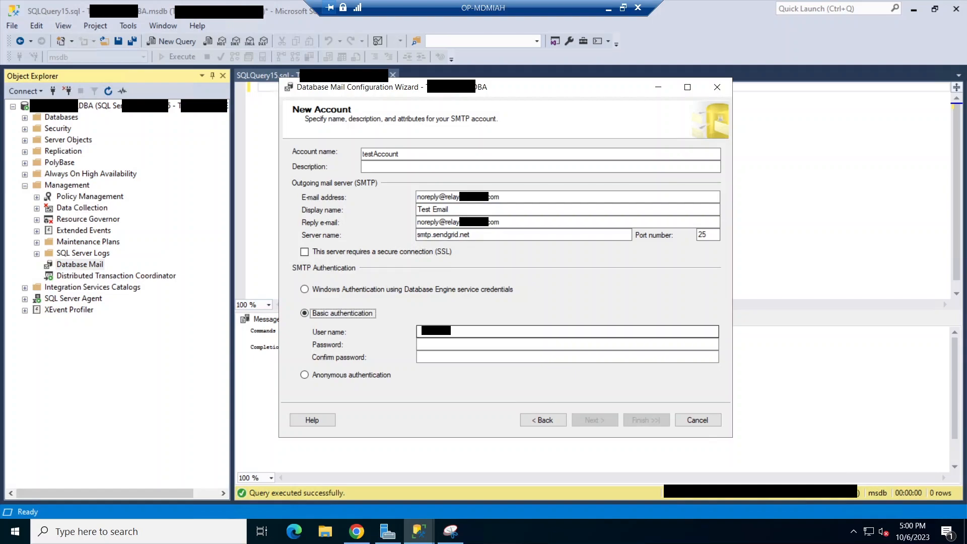
{"action": "type", "text": "a"}
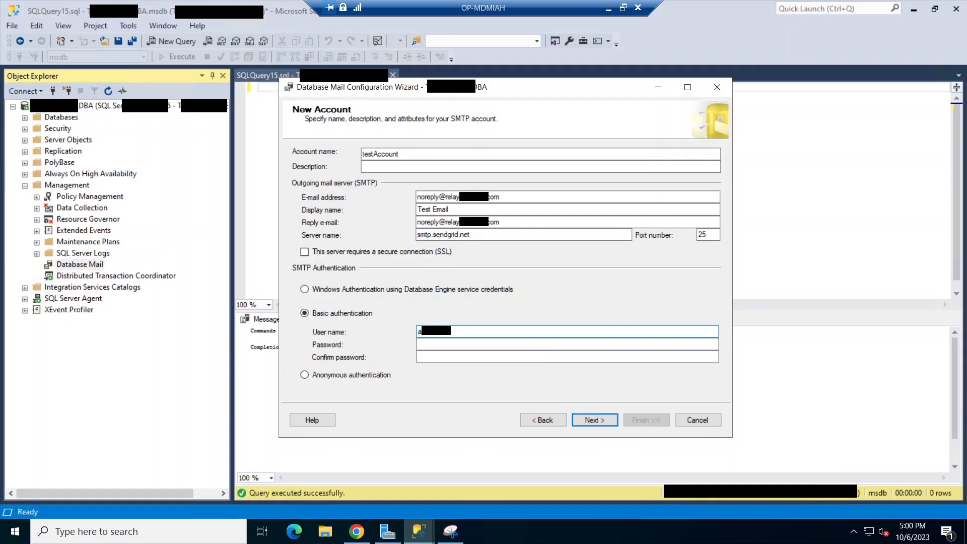
{"action": "left_click", "coordinate": [444, 344]}
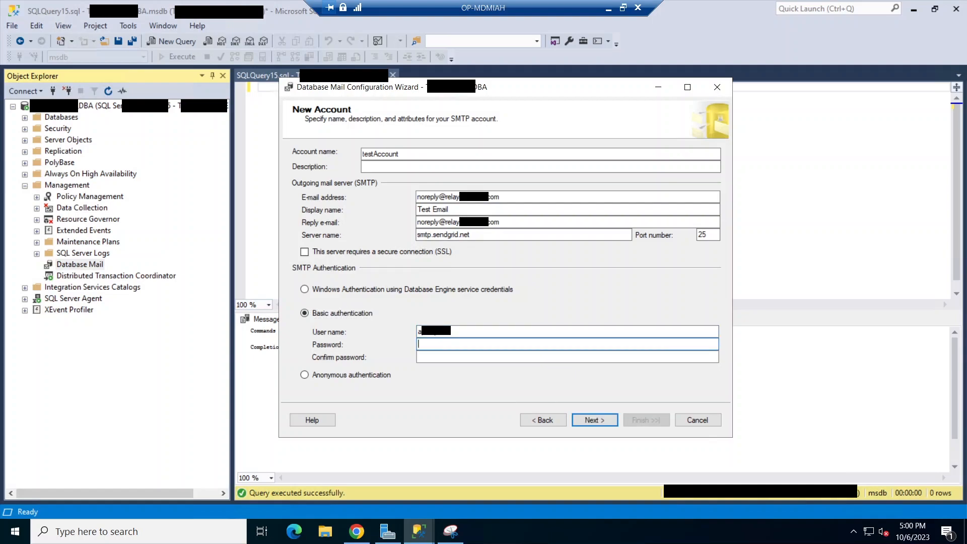
{"action": "key", "text": "ctrl+v"}
{"action": "left_click", "coordinate": [443, 357]}
{"action": "key", "text": "ctrl+v"}
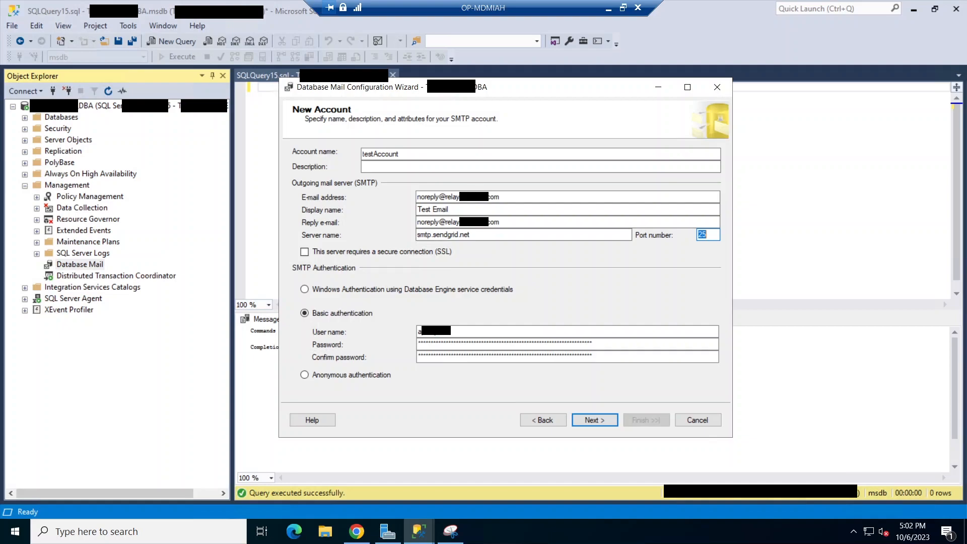
{"action": "left_click", "coordinate": [699, 234]}
{"action": "key", "text": "BackSpace"}
{"action": "key", "text": "BackSpace"}
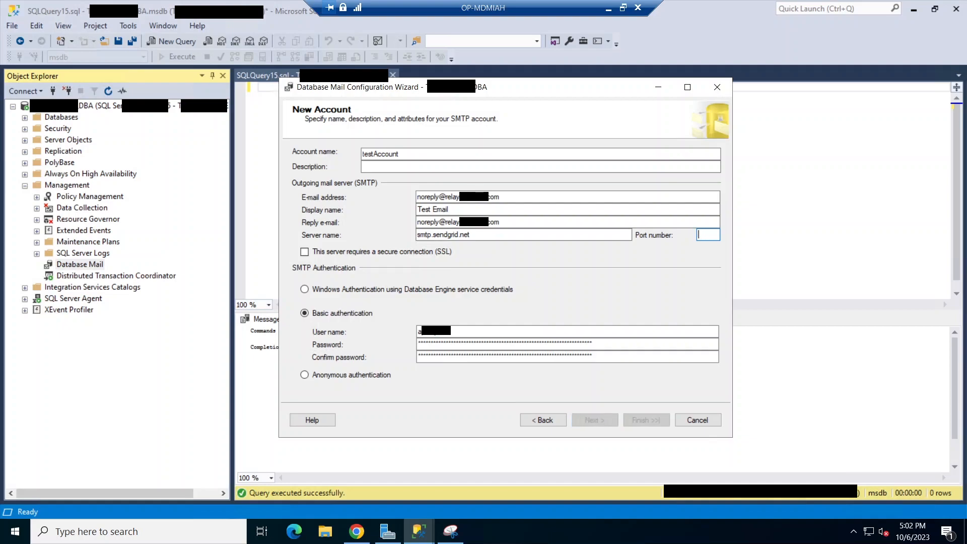
{"action": "type", "text": "587"}
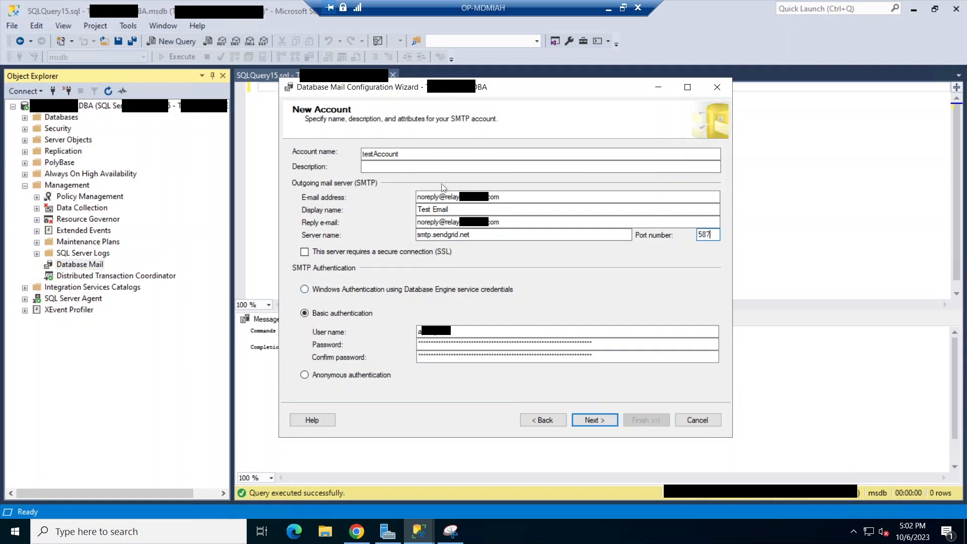
Rename the account to DBMailAccountTest and finish the wizard to create it
{"action": "left_click", "coordinate": [421, 153]}
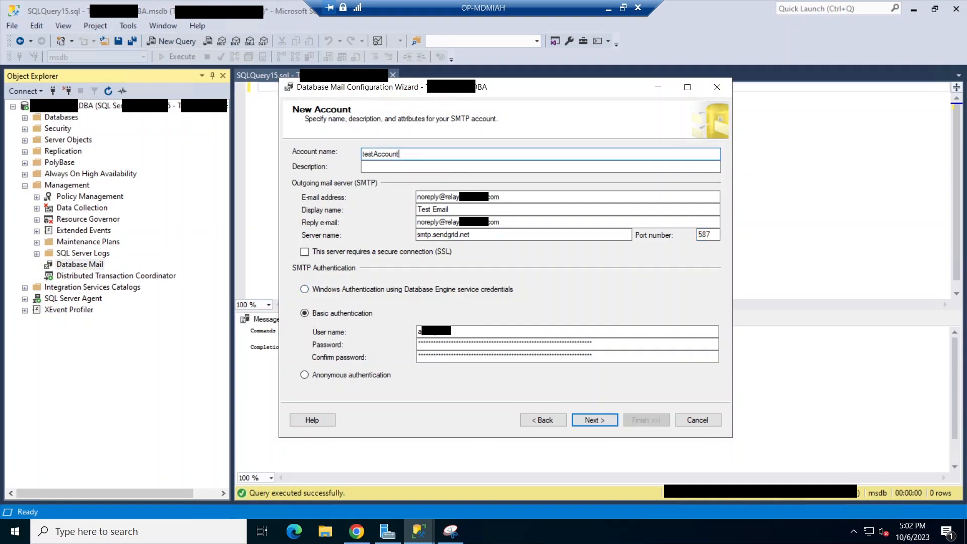
{"action": "key", "text": "ctrl+a"}
{"action": "type", "text": "DBMailAcc"}
{"action": "type", "text": "Test"}
{"action": "double_click", "coordinate": [434, 154]}
{"action": "left_click", "coordinate": [434, 154]}
{"action": "left_click", "coordinate": [595, 421]}
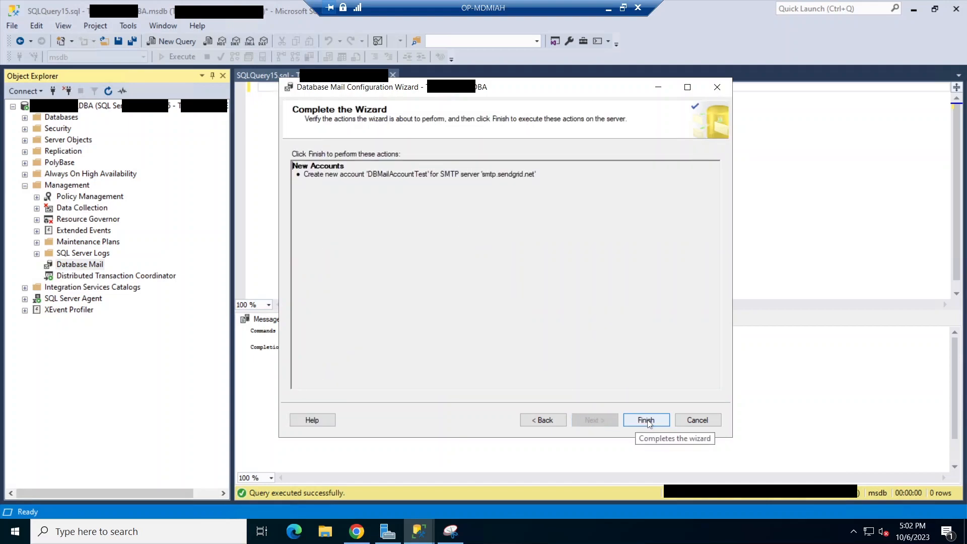
{"action": "left_click", "coordinate": [648, 421]}
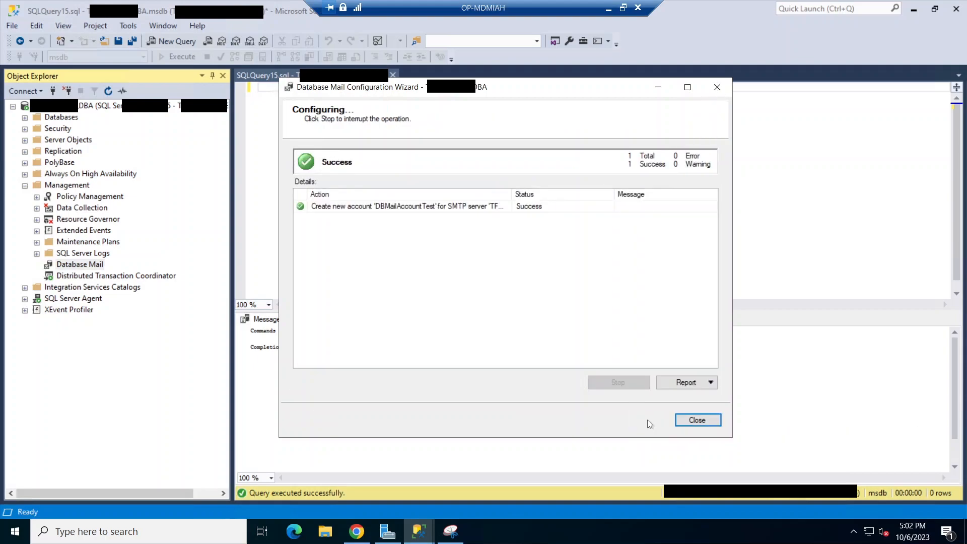
{"action": "left_click", "coordinate": [687, 421]}
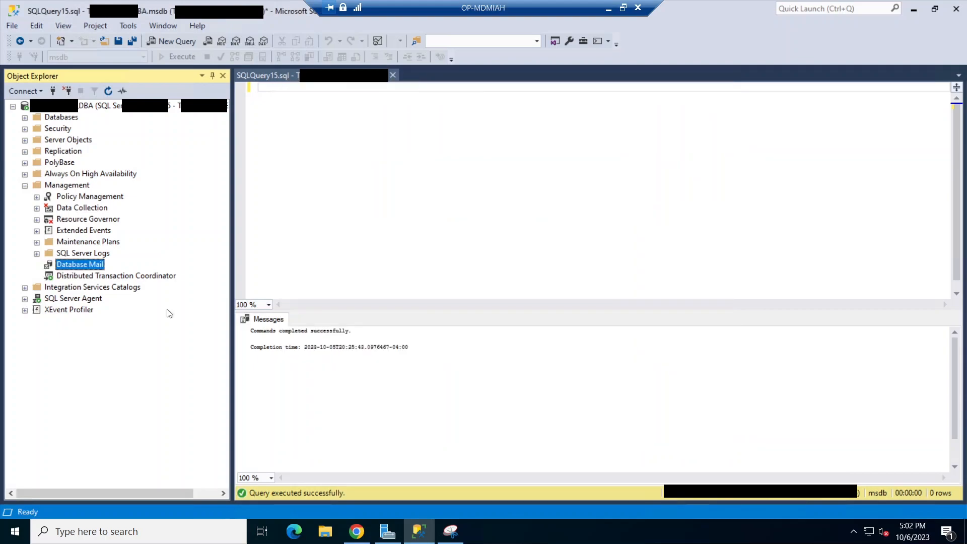
Relaunch the Database Mail wizard and choose to create a new mail profile
{"action": "right_click", "coordinate": [71, 262]}
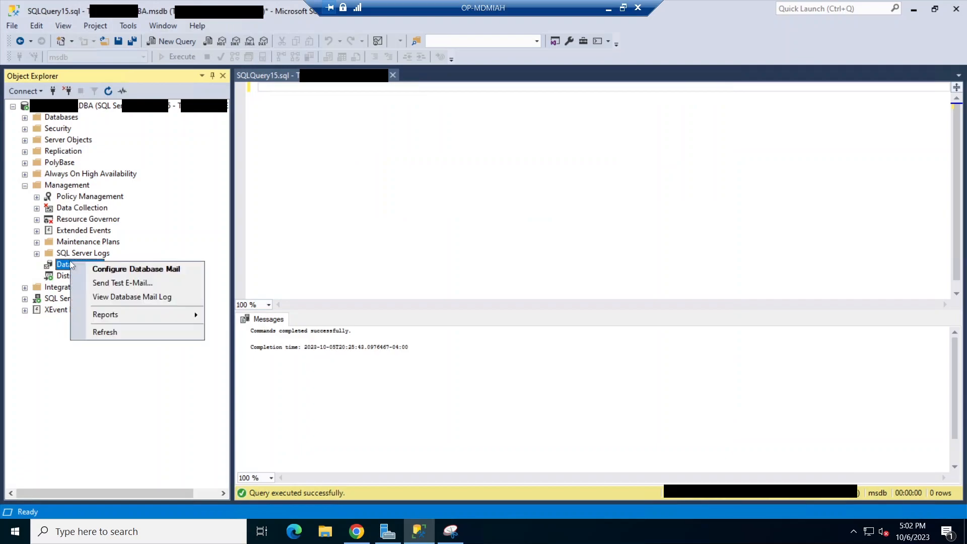
{"action": "left_click", "coordinate": [119, 270]}
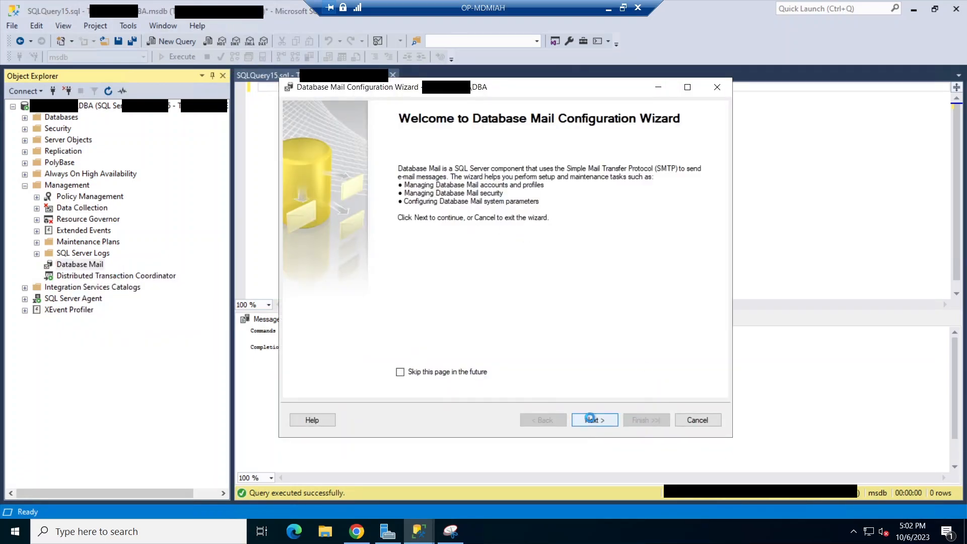
{"action": "left_click", "coordinate": [592, 420]}
{"action": "left_click", "coordinate": [398, 236]}
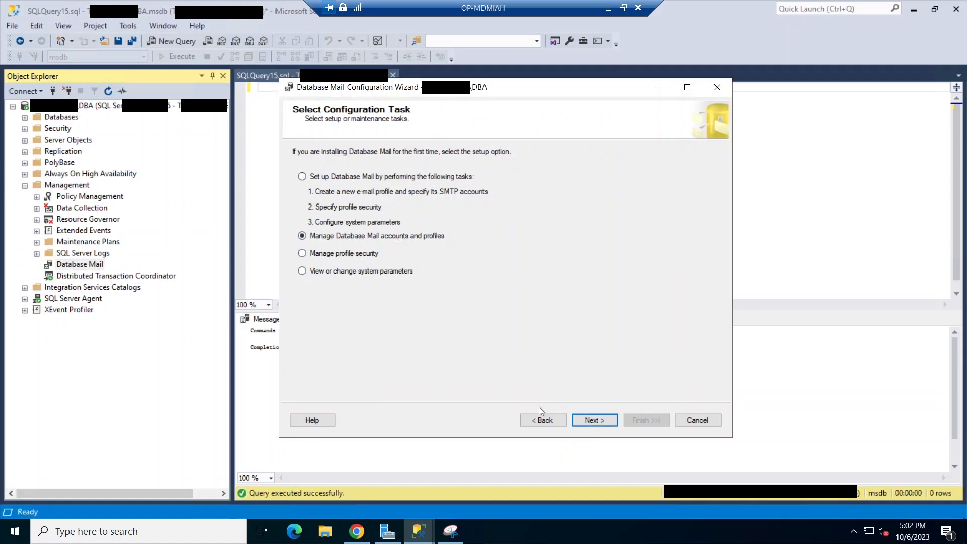
{"action": "left_click", "coordinate": [577, 417]}
{"action": "left_click", "coordinate": [324, 237]}
{"action": "left_click", "coordinate": [595, 418]}
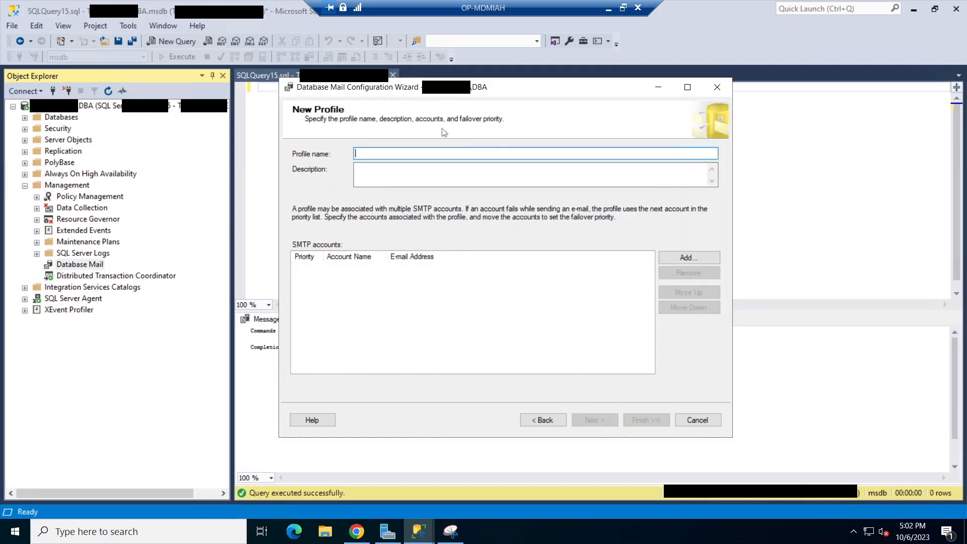
Name the profile DBMailprofileTest, add DBMailAccountTest as its account, and finish creating it
{"action": "type", "text": "DBMa"}
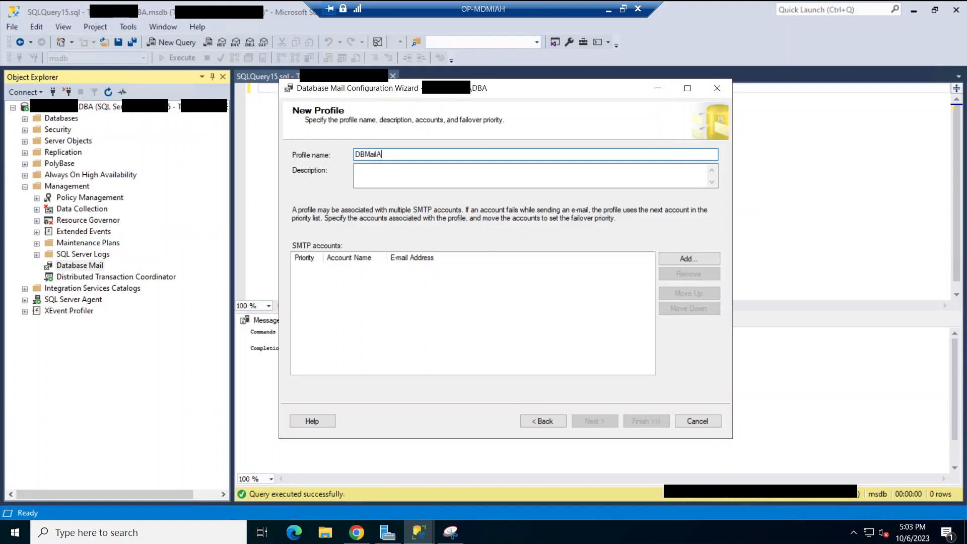
{"action": "type", "text": "ilprofileTest"}
{"action": "left_click", "coordinate": [705, 259]}
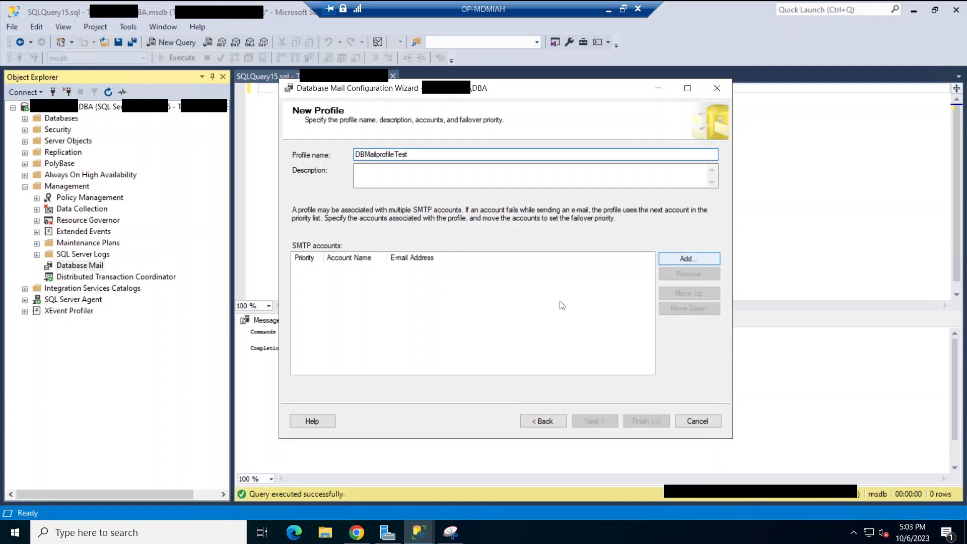
{"action": "left_click", "coordinate": [533, 241]}
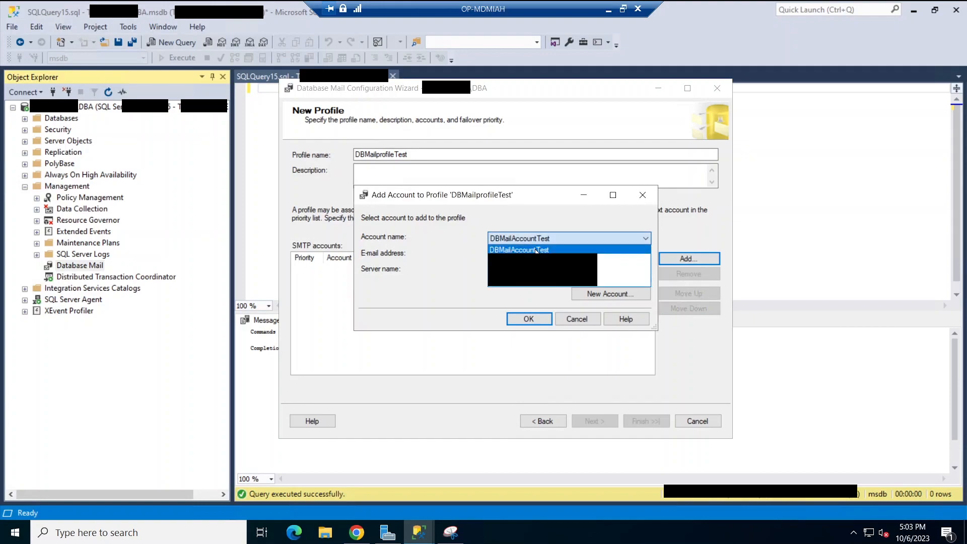
{"action": "left_click", "coordinate": [537, 250]}
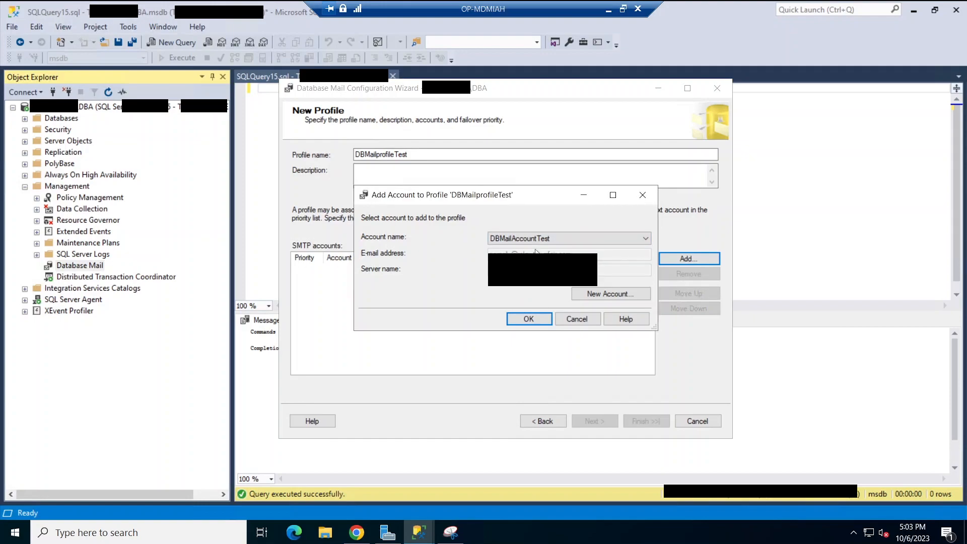
{"action": "left_click", "coordinate": [529, 319]}
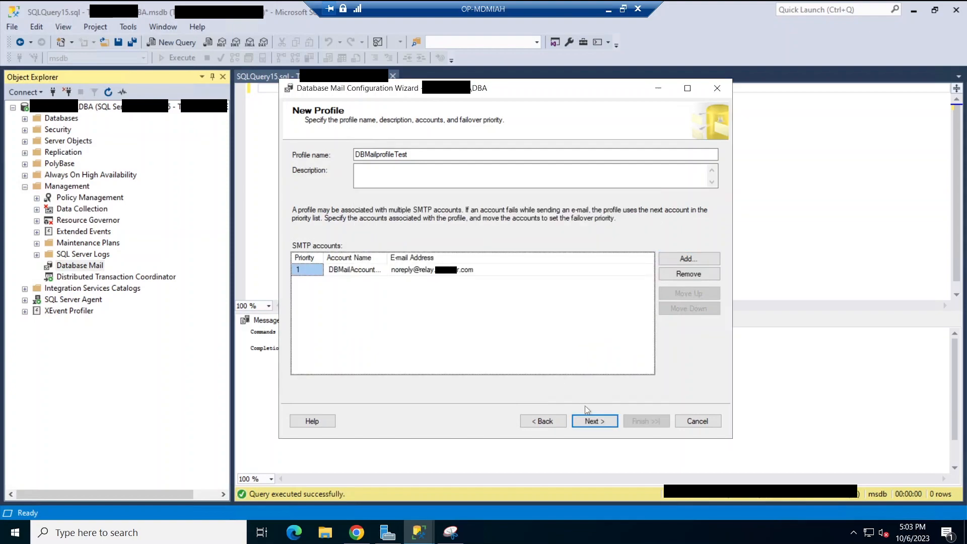
{"action": "left_click", "coordinate": [596, 424]}
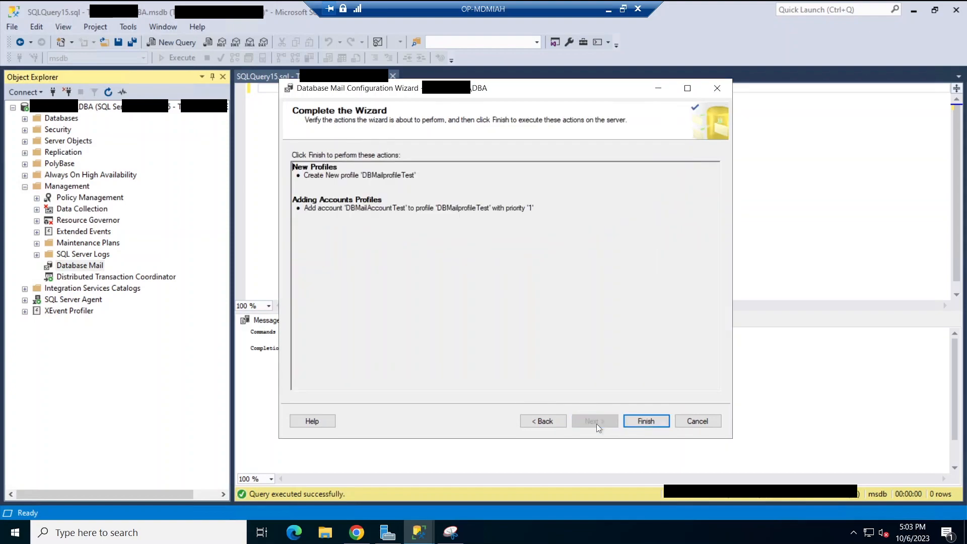
{"action": "left_click", "coordinate": [652, 420]}
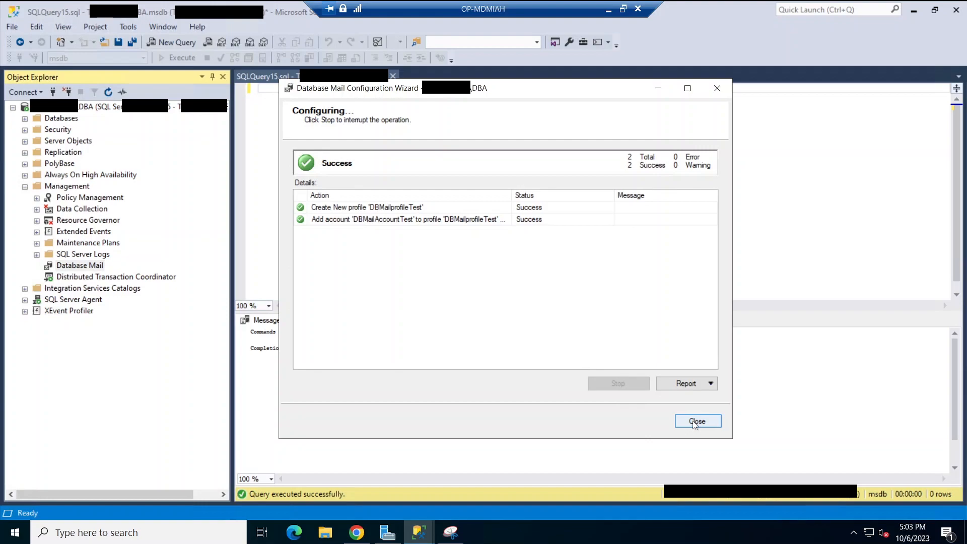
{"action": "left_click", "coordinate": [694, 423]}
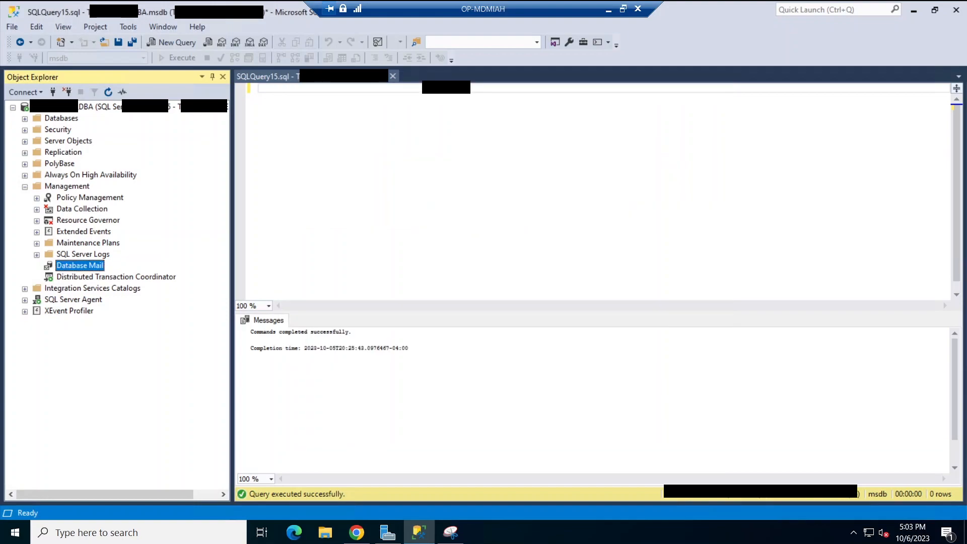
In the Send Test E-Mail form, pick DBMailprofileTest, enter the recipient's address and a custom greeting body
{"action": "right_click", "coordinate": [96, 271]}
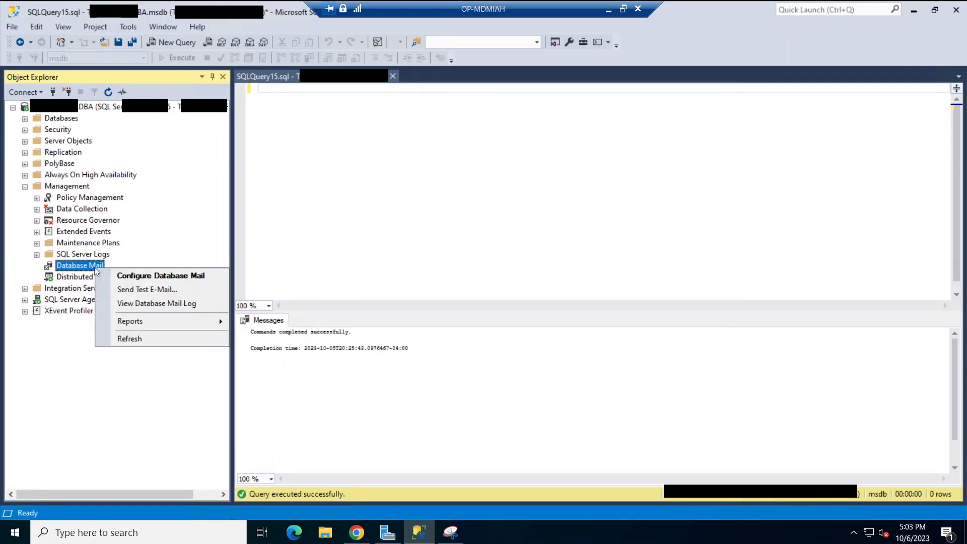
{"action": "left_click", "coordinate": [132, 289]}
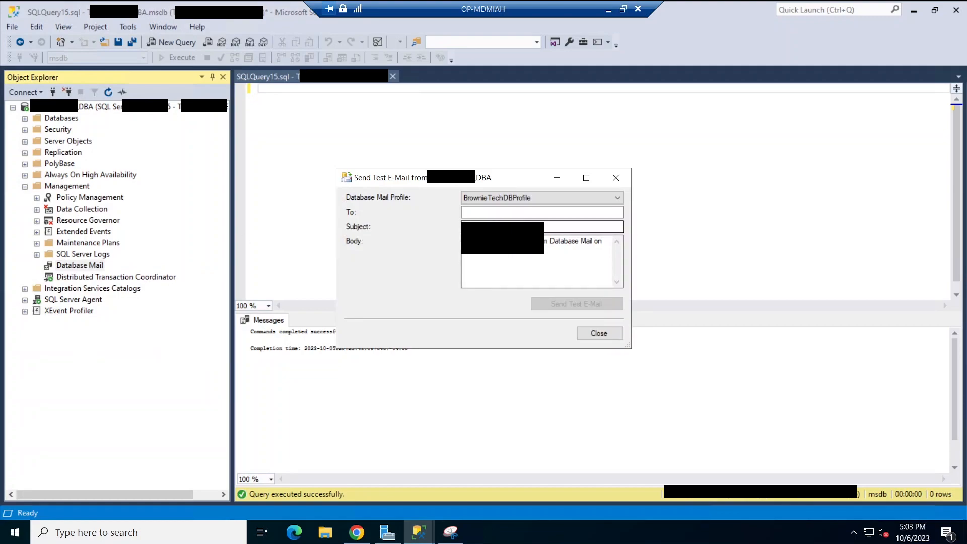
{"action": "left_click", "coordinate": [504, 199]}
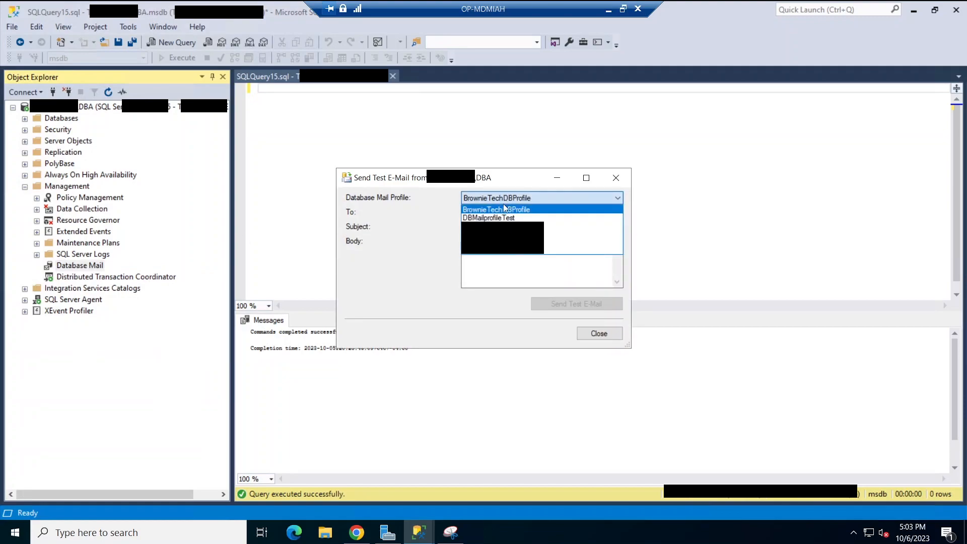
{"action": "left_click", "coordinate": [504, 219]}
{"action": "left_click", "coordinate": [504, 212]}
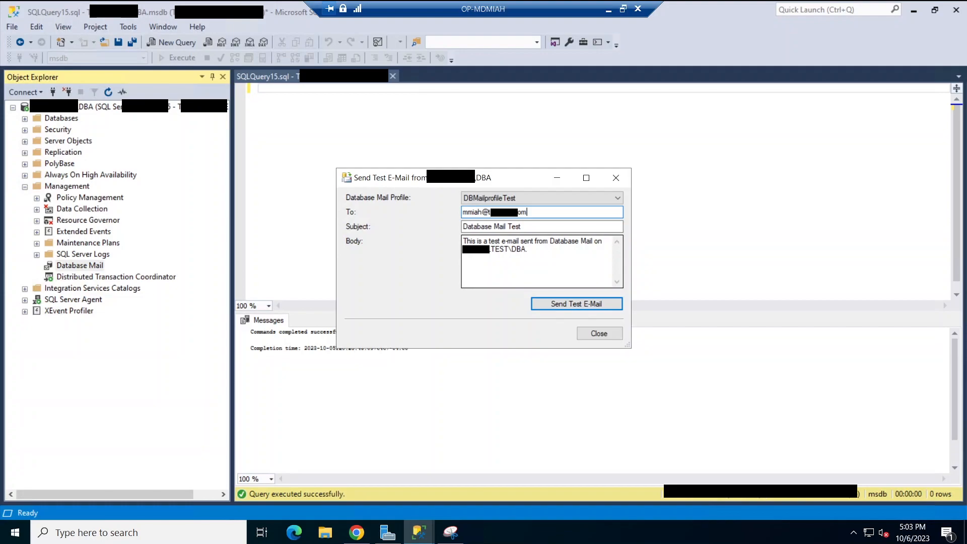
{"action": "left_click_drag", "start_coordinate": [462, 249], "coordinate": [441, 233]}
{"action": "type", "text": "hello, t"}
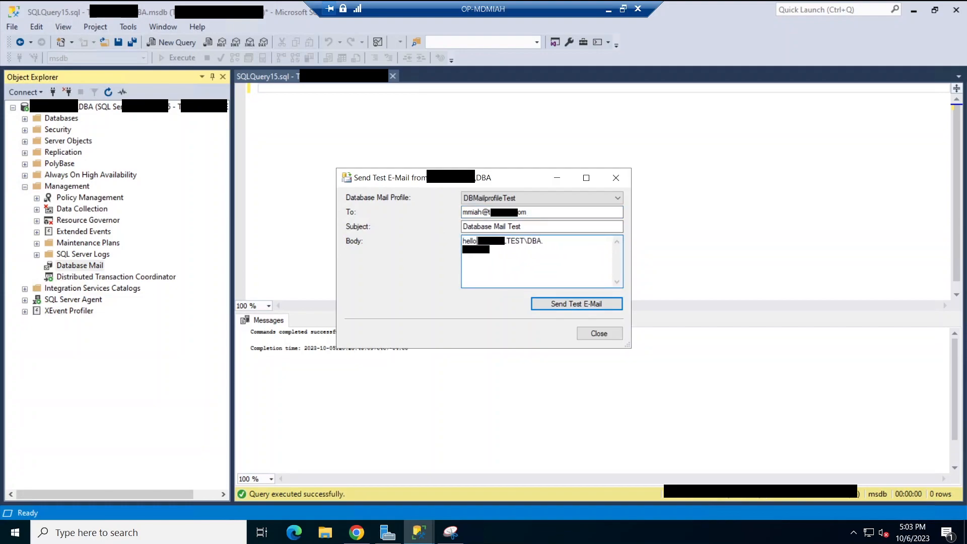
{"action": "type", "text": "here"}
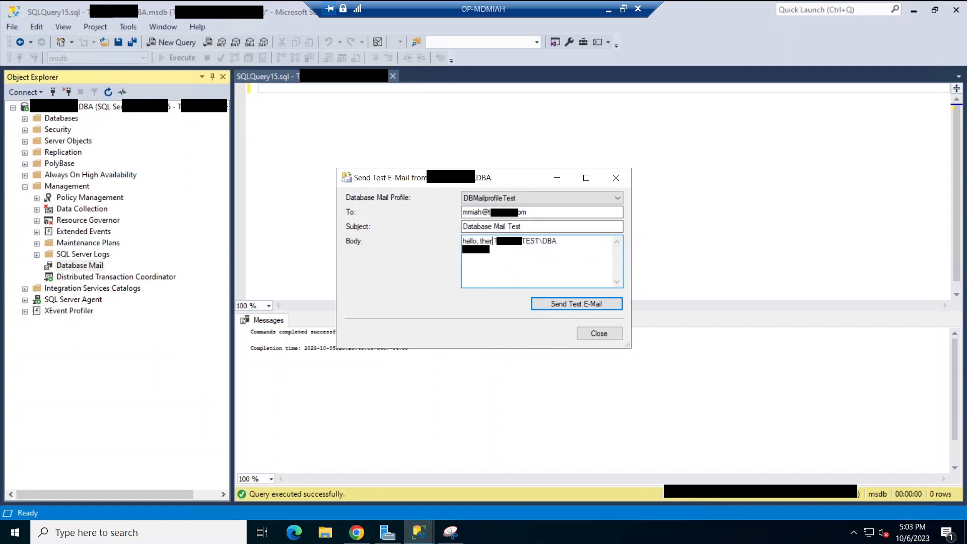
{"action": "type", "text": ", this is mail from sendgrid database [REDACTED]-"}
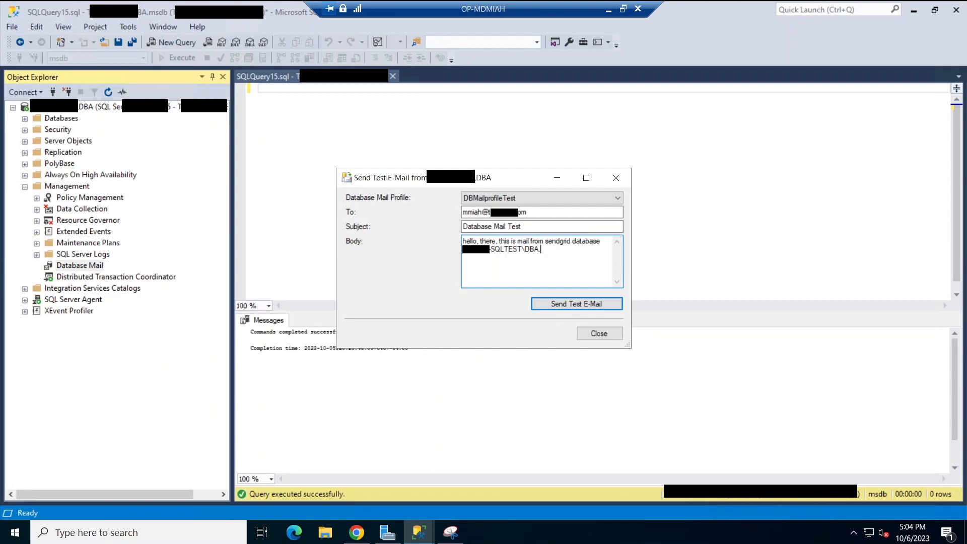
{"action": "type", "text": "sql"}
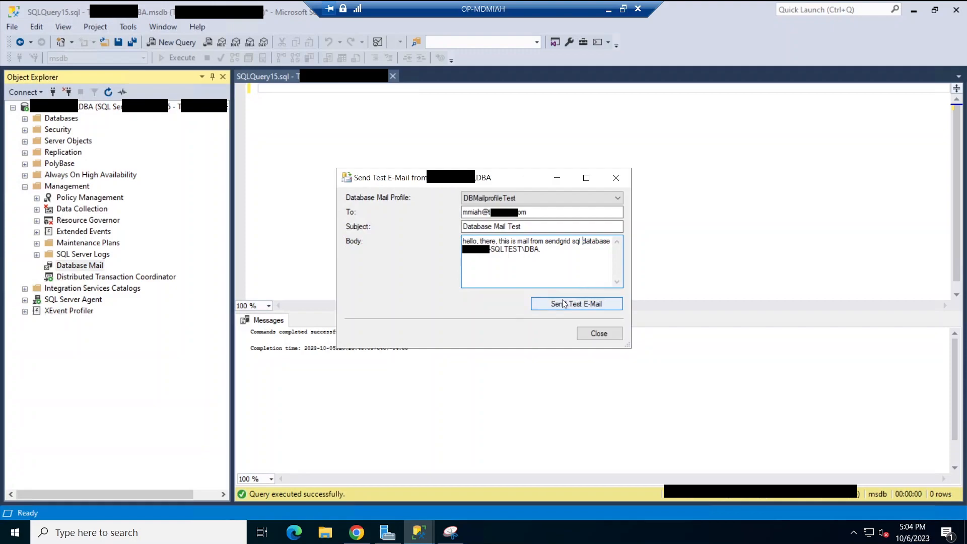
Send the test e-mail, acknowledge the confirmation, and open Gmail
{"action": "left_click", "coordinate": [609, 305]}
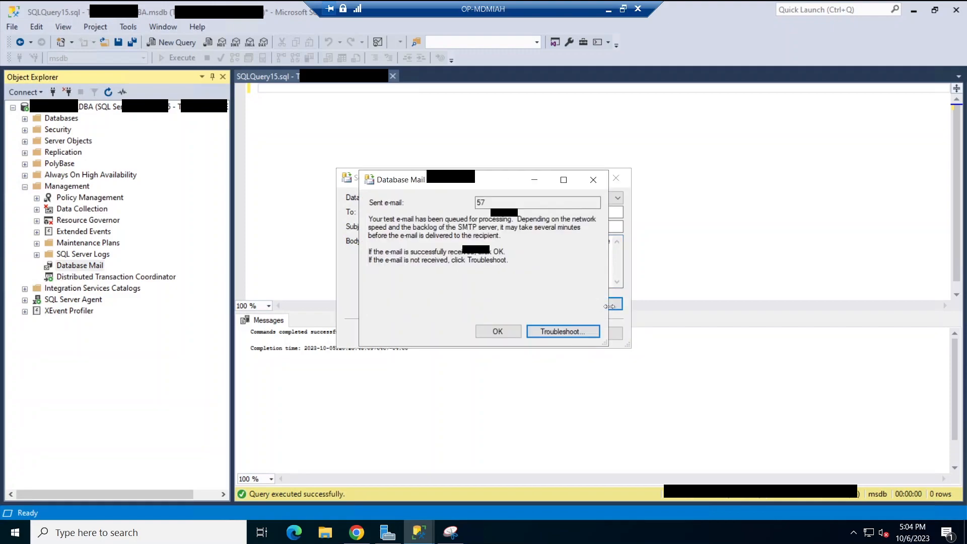
{"action": "left_click_drag", "start_coordinate": [510, 179], "coordinate": [648, 257]}
{"action": "left_click", "coordinate": [627, 406]}
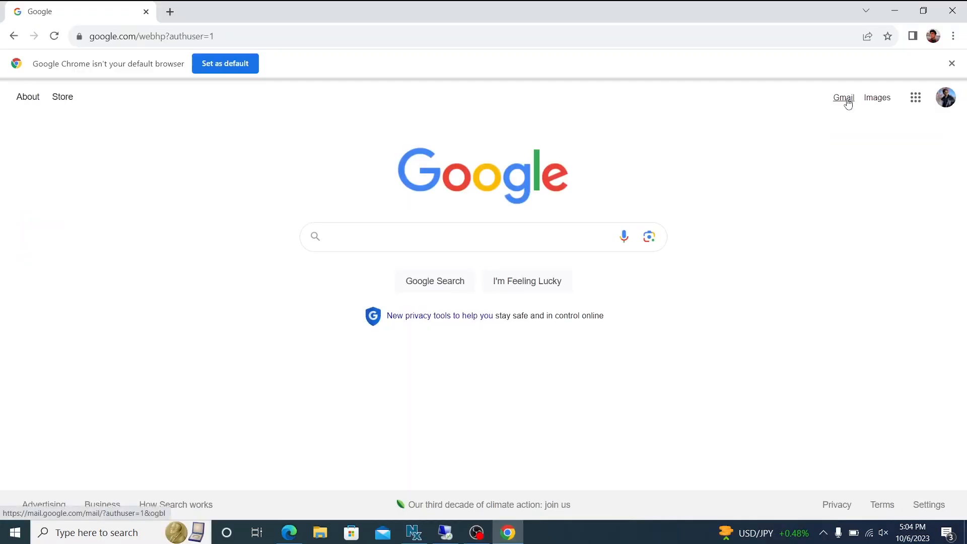
{"action": "left_click", "coordinate": [846, 100]}
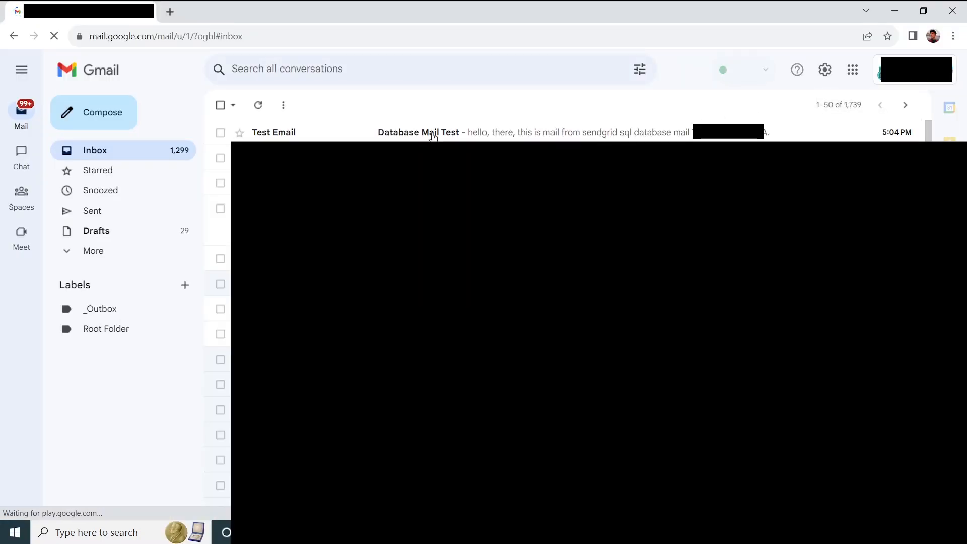
Open the Database Mail Test message in the Gmail inbox
{"action": "left_click", "coordinate": [474, 135]}
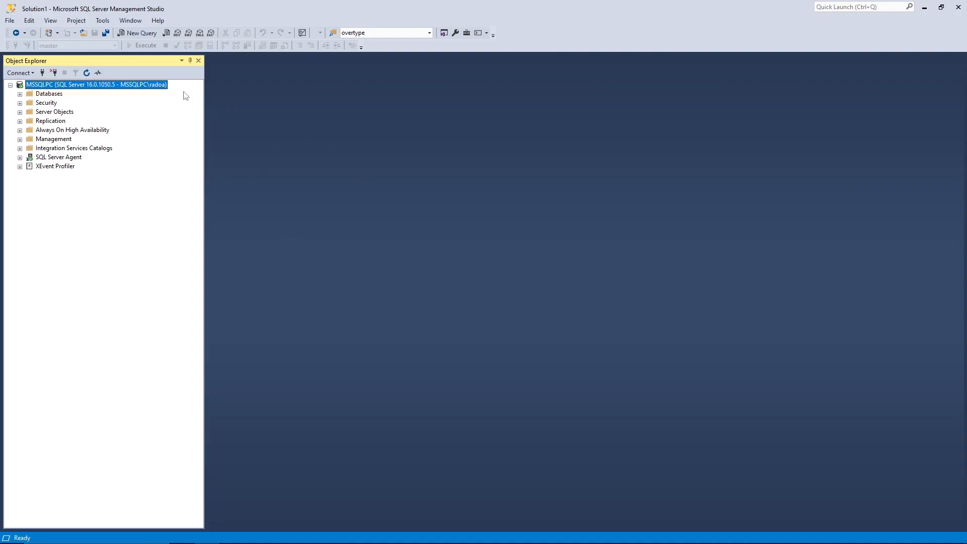
Start a blank new query in SQL Server Management Studio
{"action": "left_click", "coordinate": [129, 33]}
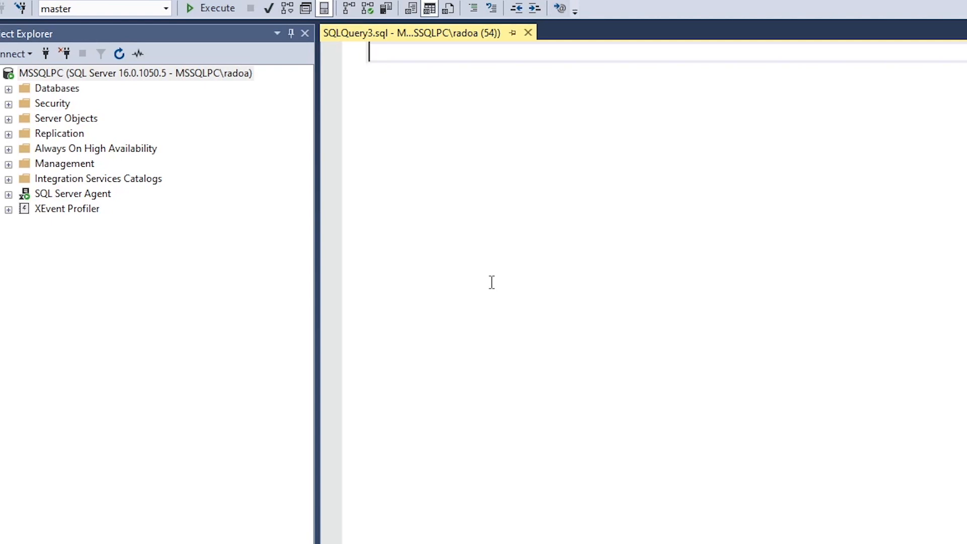
Switch the query window to msdb by running a use msdb statement
{"action": "type", "text": "use msdb"}
{"action": "key", "text": "ctrl+a"}
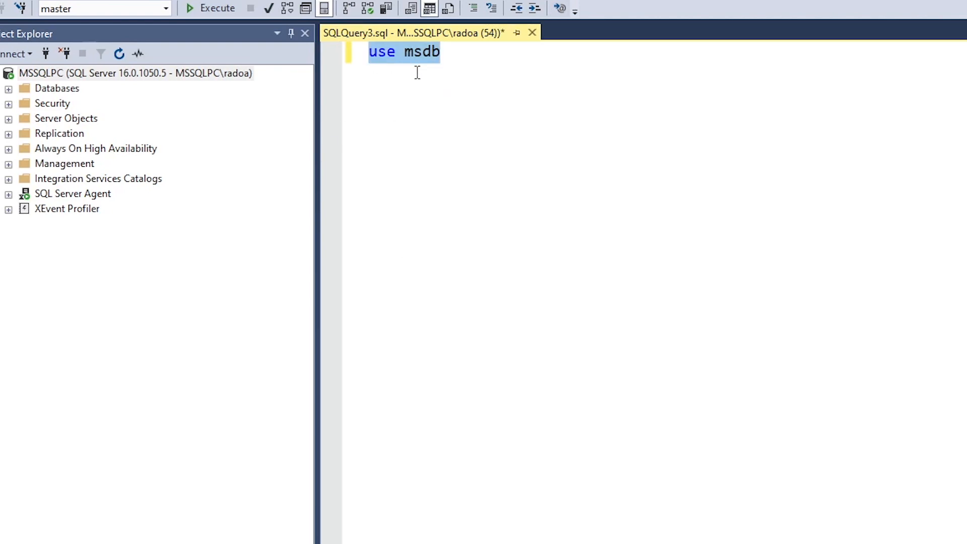
{"action": "left_click", "coordinate": [220, 13]}
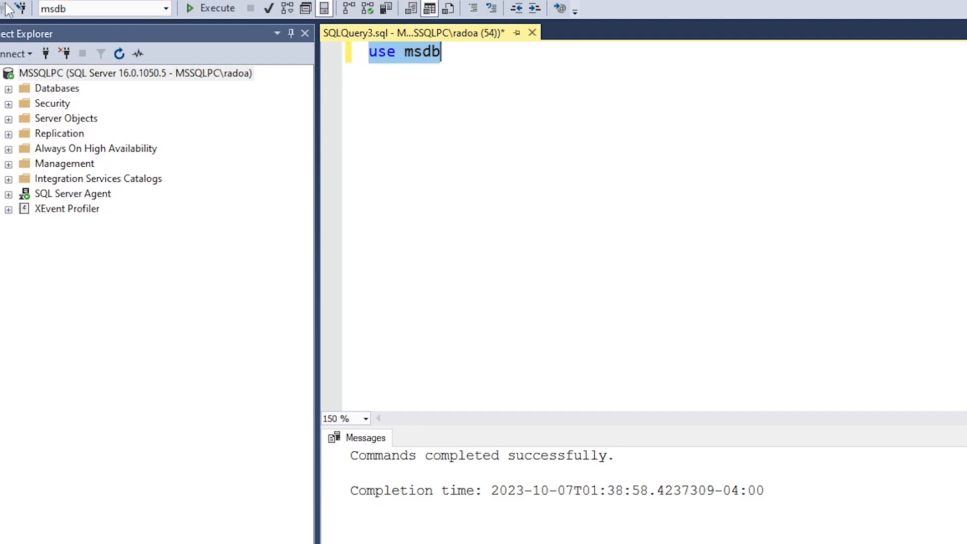
Write select * queries for sysmail_profile and sysmail_account
{"action": "left_click", "coordinate": [497, 64]}
{"action": "key", "text": "Return"}
{"action": "key", "text": "Return"}
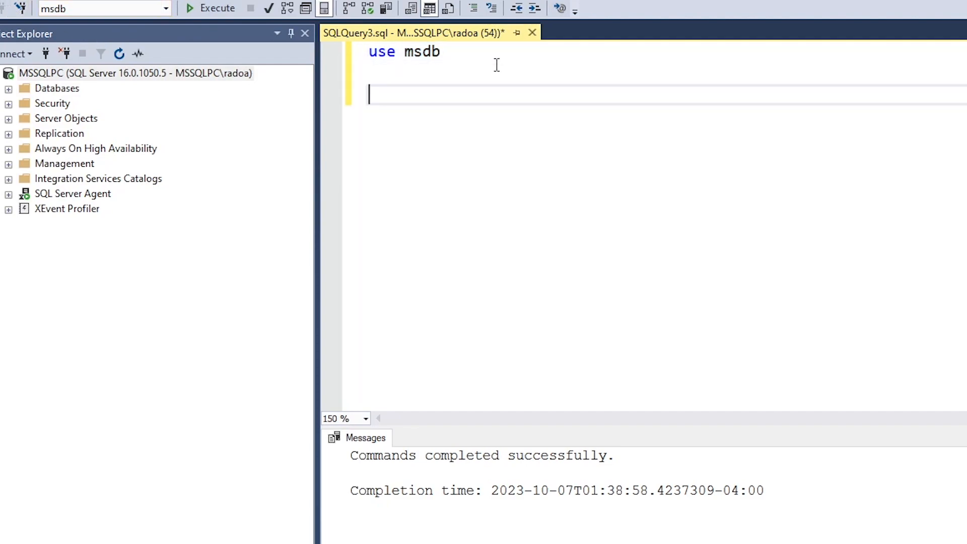
{"action": "type", "text": "select * from sysmail"}
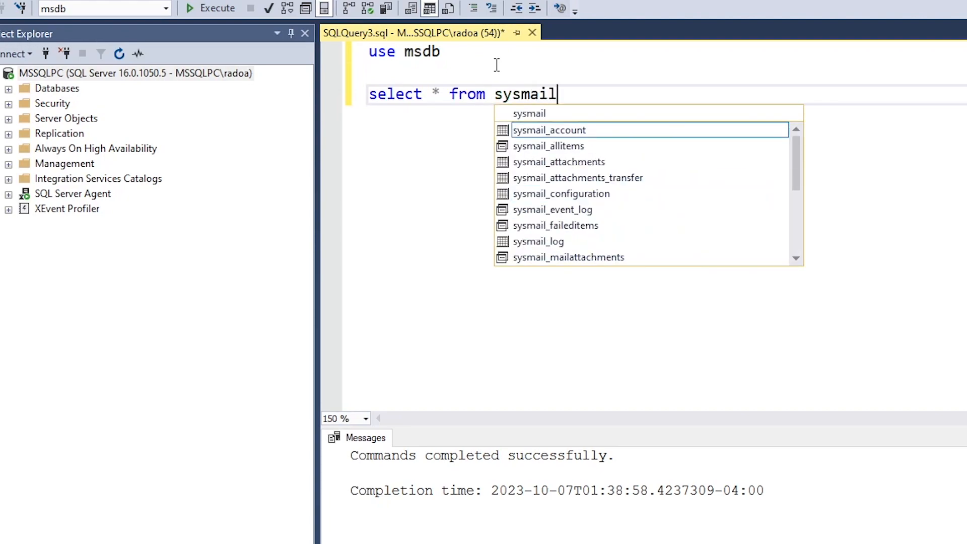
{"action": "key", "text": "Escape"}
{"action": "type", "text": "_pr"}
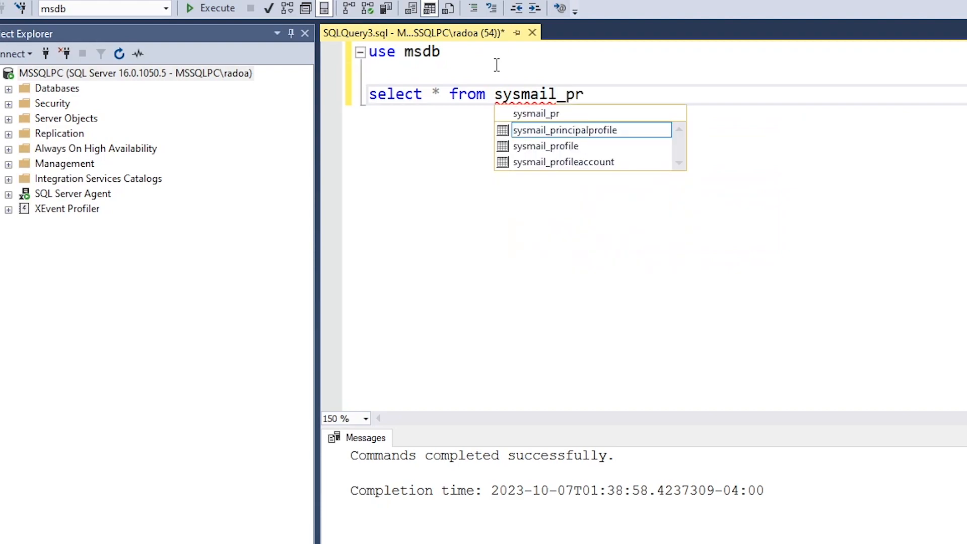
{"action": "type", "text": "ofikle"}
{"action": "key", "text": "BackSpace"}
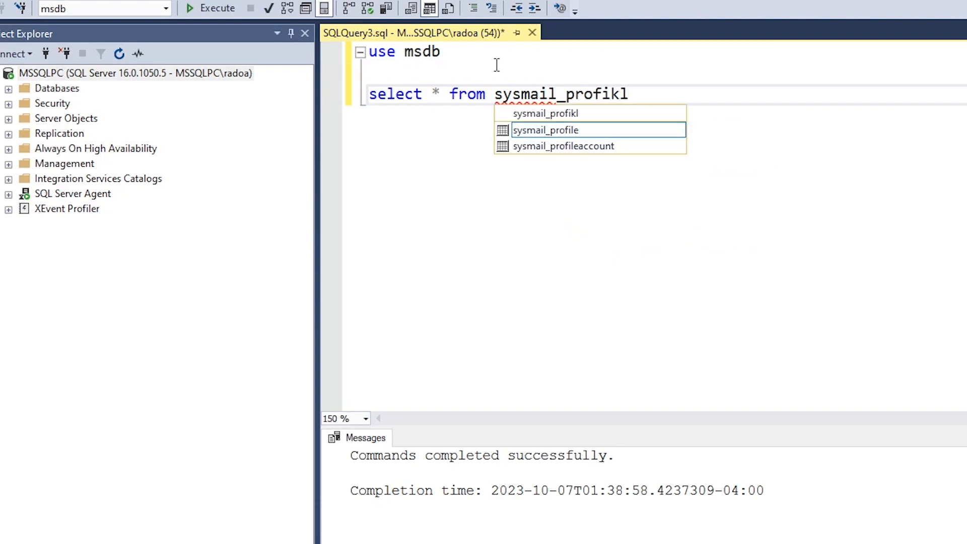
{"action": "key", "text": "Tab"}
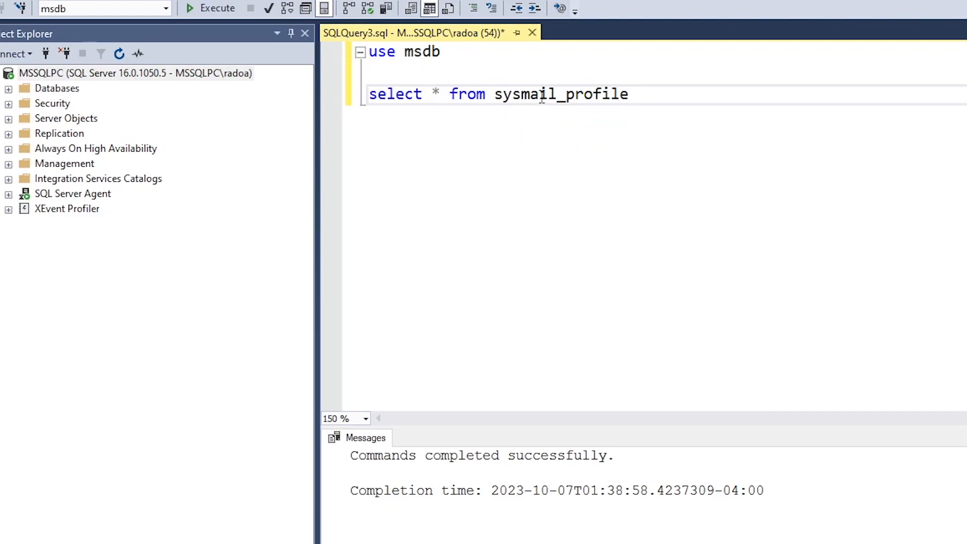
{"action": "key", "text": "Return"}
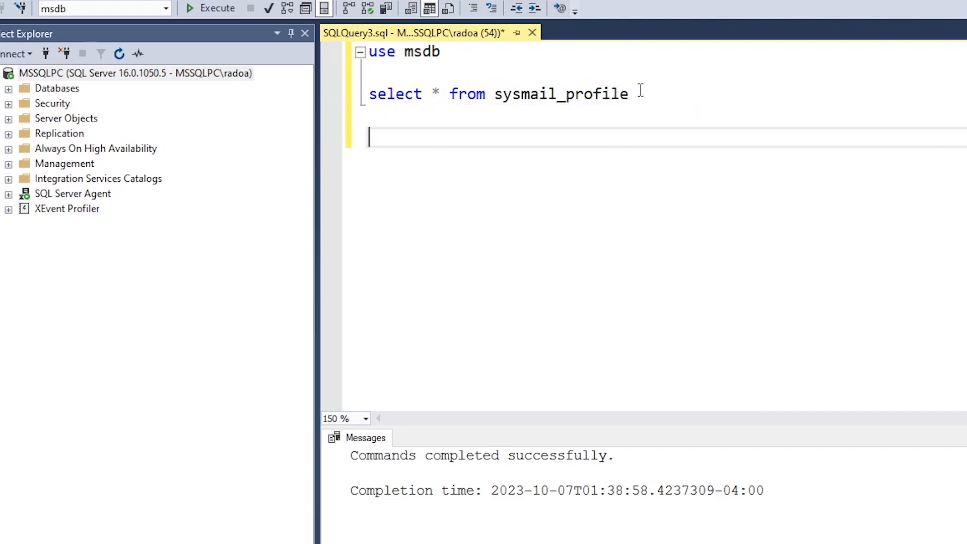
{"action": "type", "text": "select * from sysmail"}
{"action": "key", "text": "Tab"}
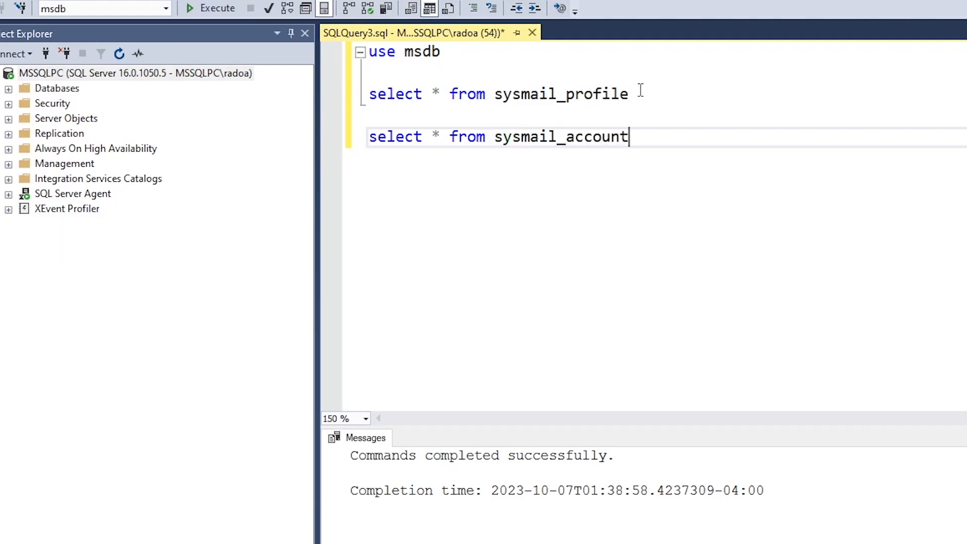
Remove the blank line between the two selects and run them both
{"action": "left_click", "coordinate": [573, 112]}
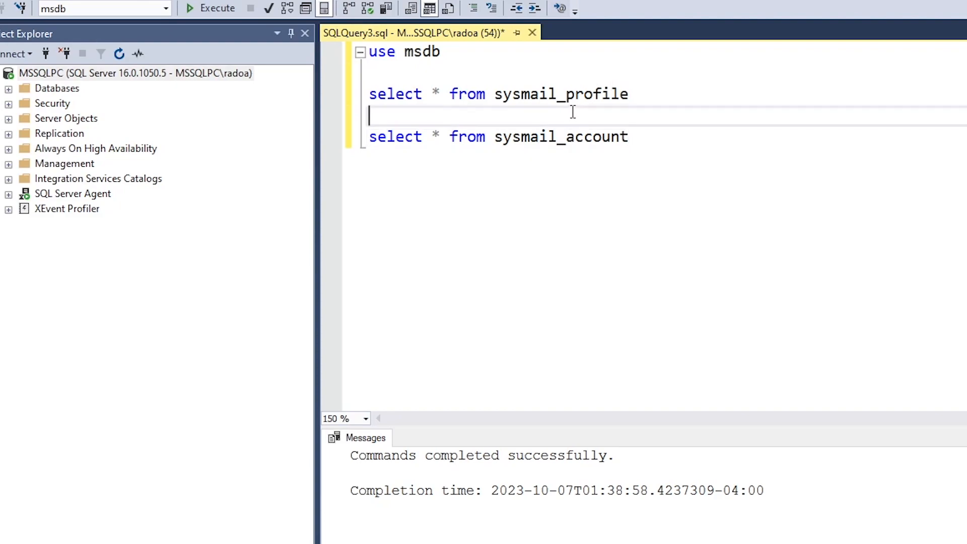
{"action": "key", "text": "BackSpace"}
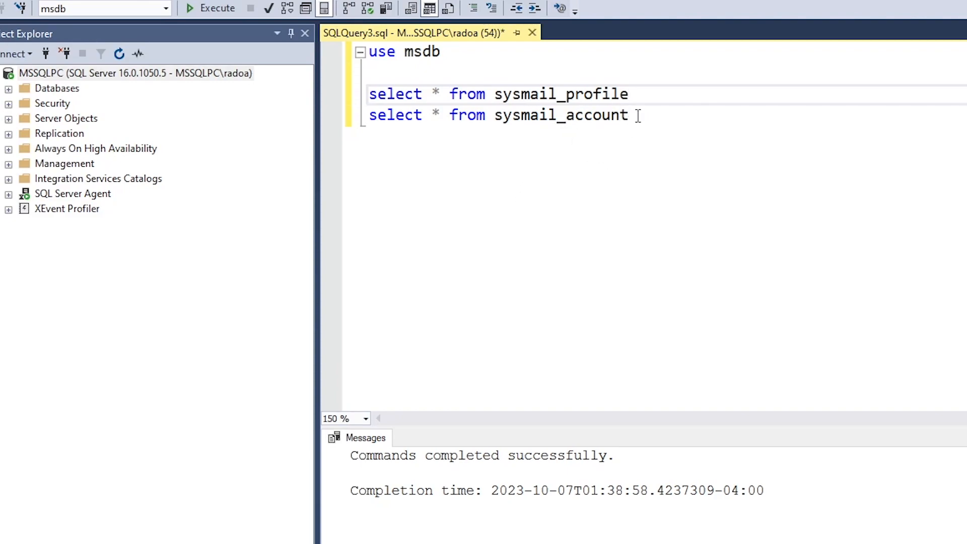
{"action": "left_click_drag", "start_coordinate": [652, 124], "coordinate": [330, 93]}
{"action": "left_click", "coordinate": [218, 8]}
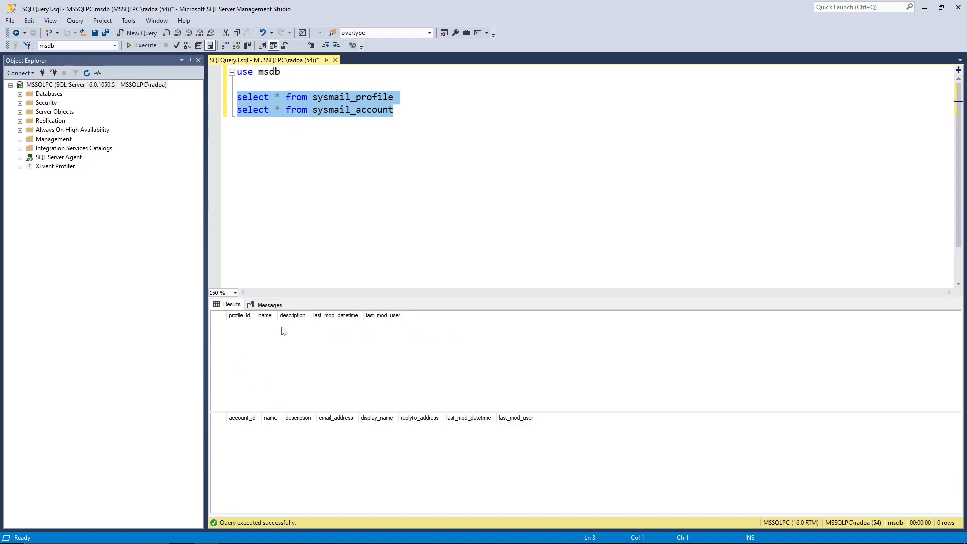
Add an empty line after the sysmail_account query
{"action": "left_click", "coordinate": [417, 112]}
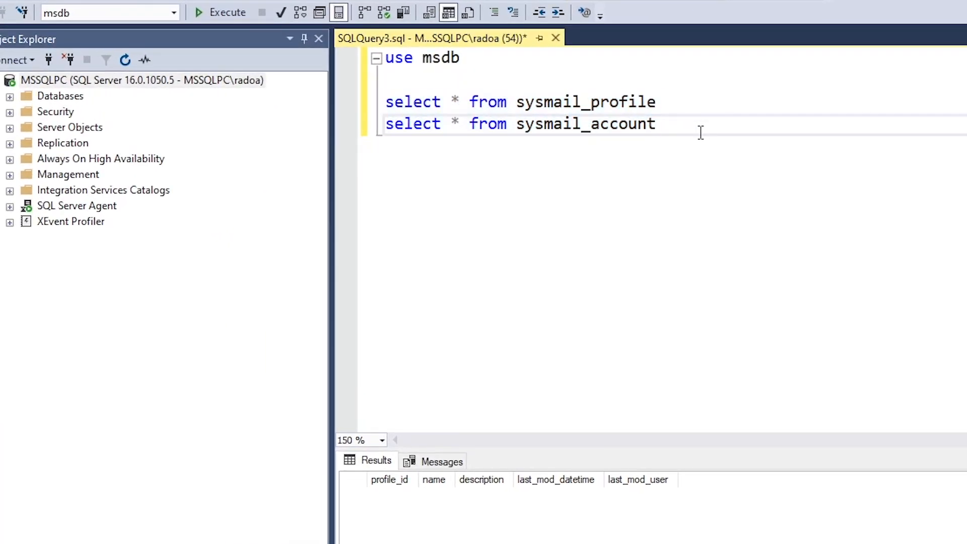
{"action": "key", "text": "Return"}
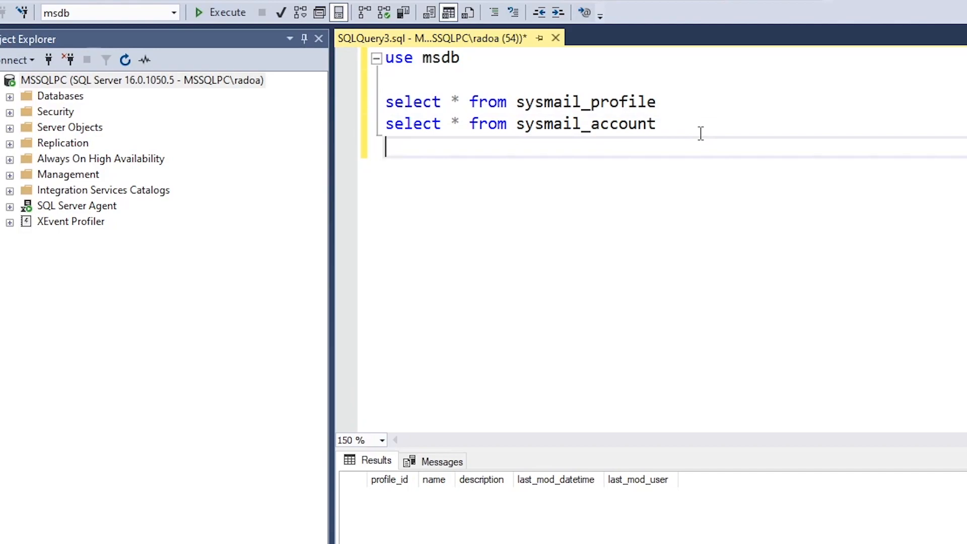
Write a CASE on is_broker_enabled returning 'it is enabled' or 'It is disabled' as [Mail Status]
{"action": "key", "text": "Return"}
{"action": "key", "text": "Return"}
{"action": "type", "text": "select"}
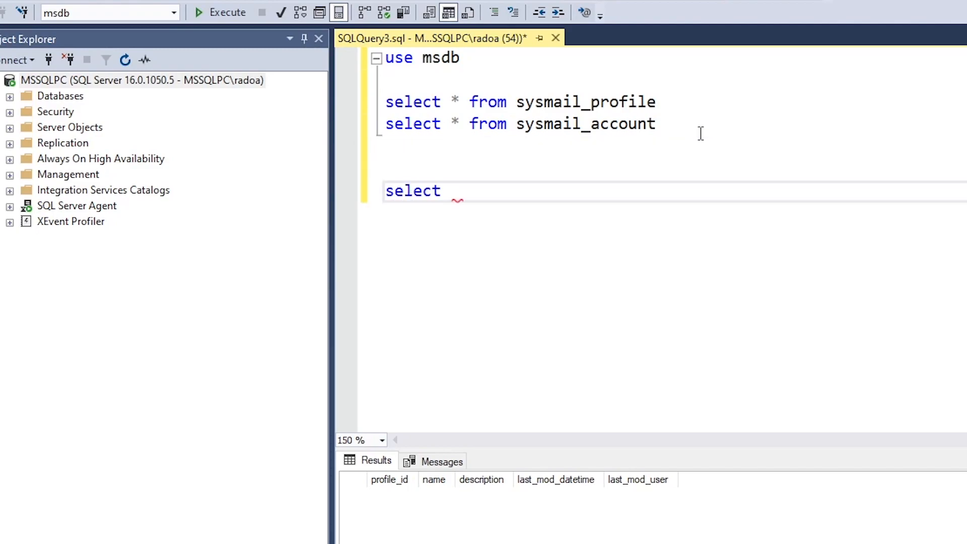
{"action": "key", "text": "Return"}
{"action": "type", "text": "case"}
{"action": "key", "text": "Return"}
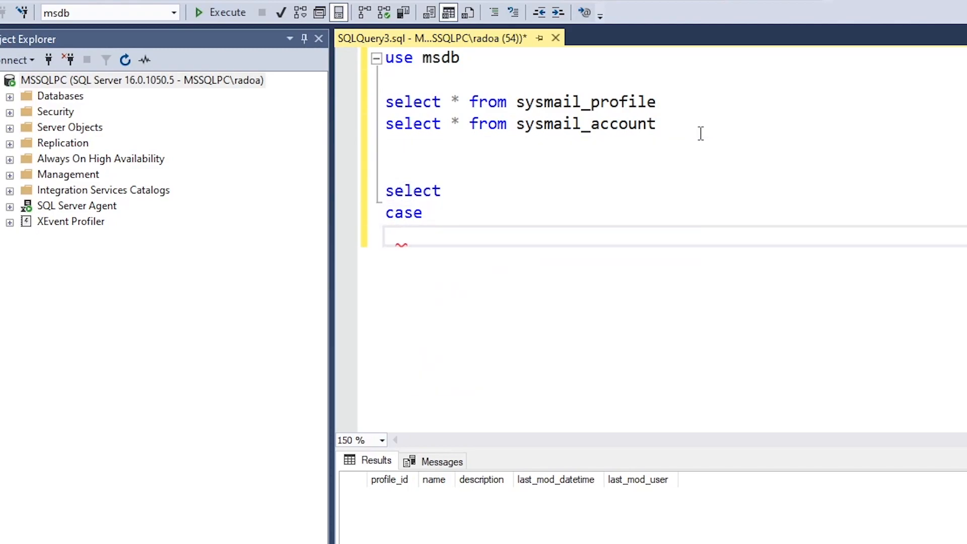
{"action": "type", "text": "when is"}
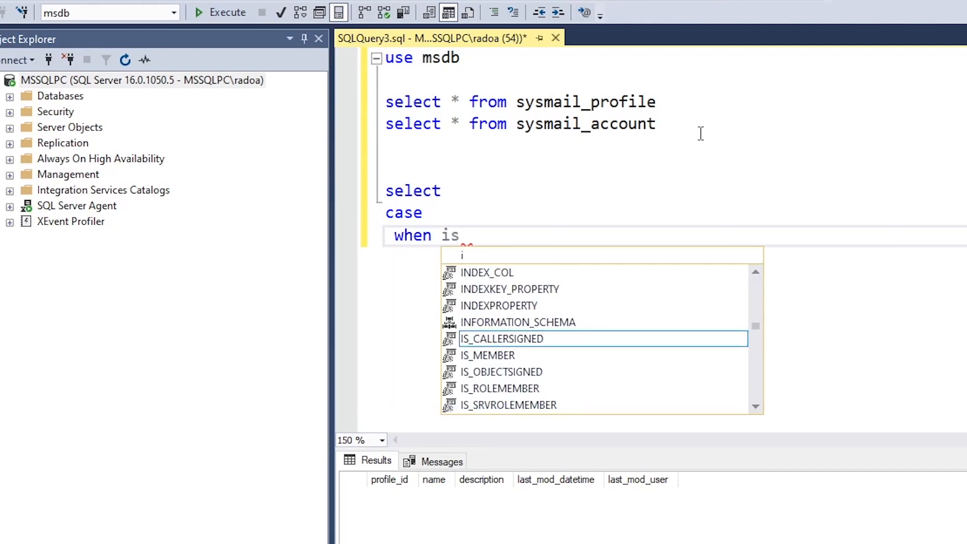
{"action": "type", "text": "_br"}
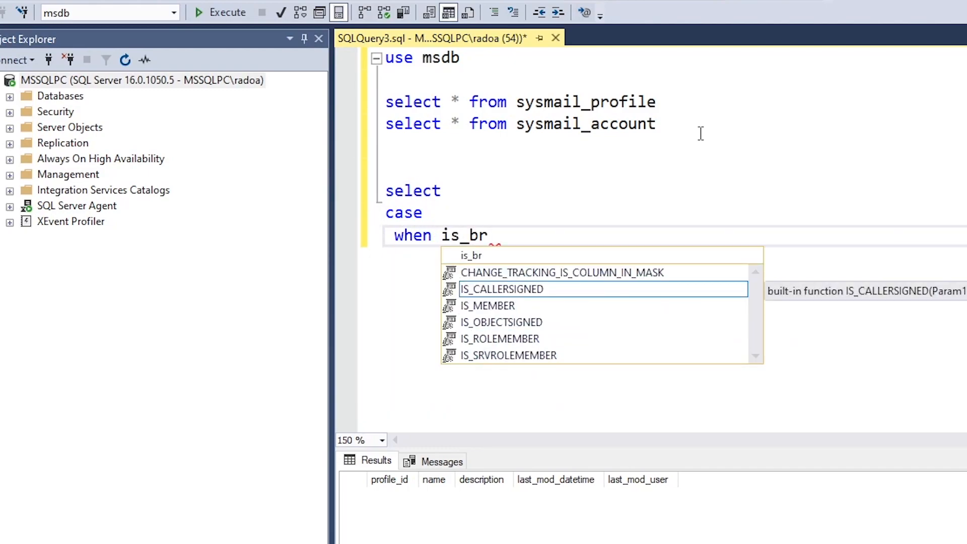
{"action": "type", "text": "oker"}
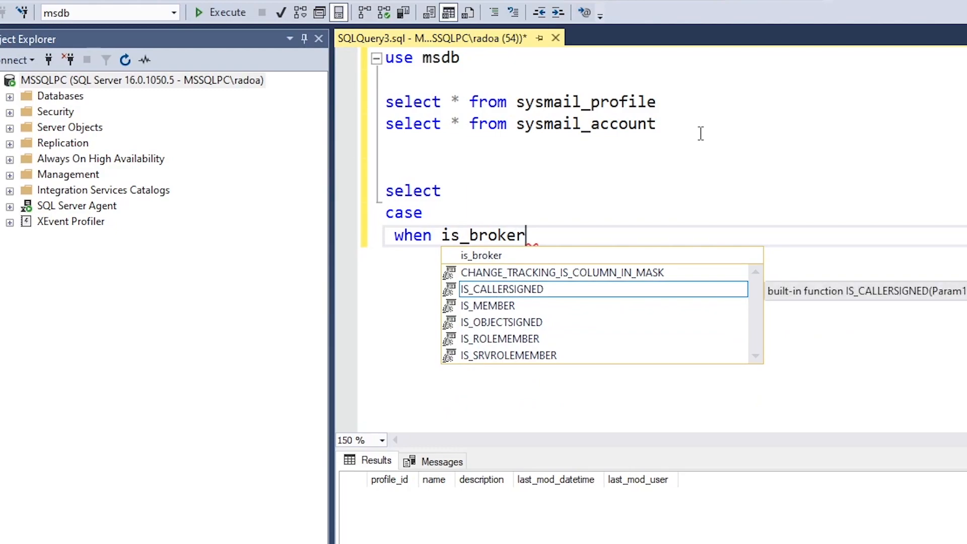
{"action": "type", "text": "_enabled"}
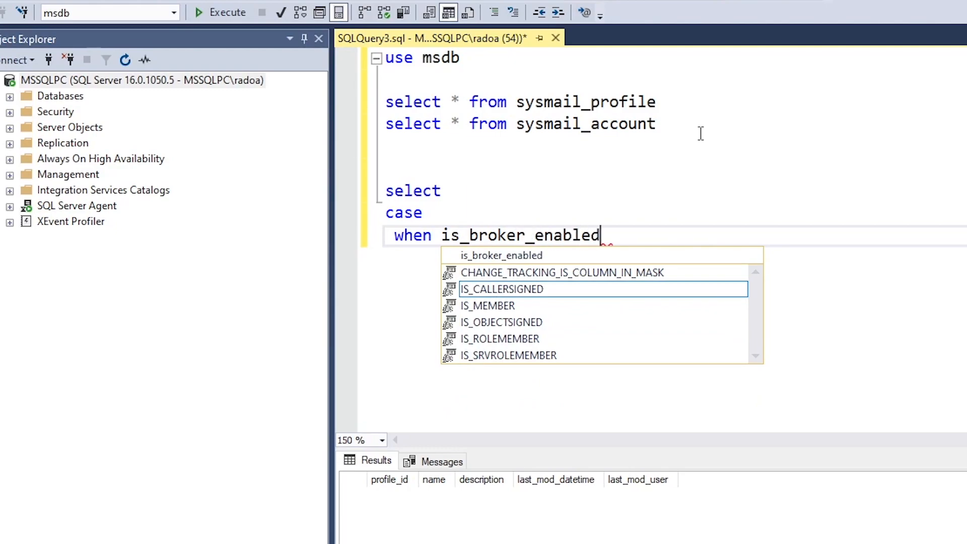
{"action": "type", "text": " = "}
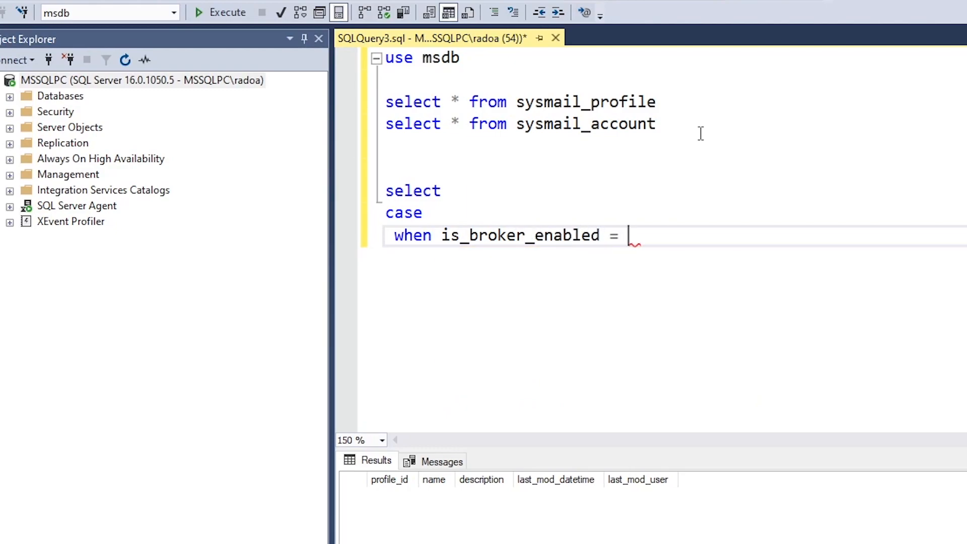
{"action": "type", "text": "1 then "}
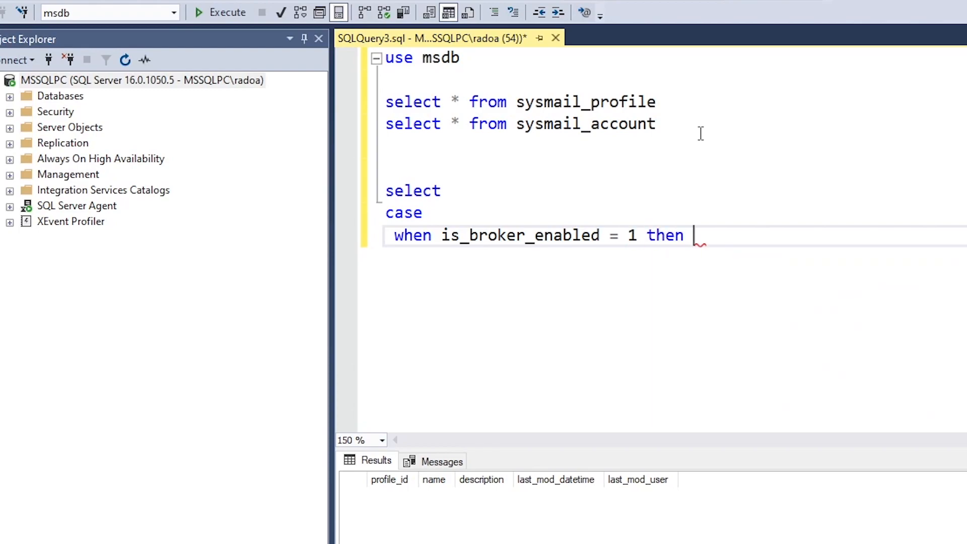
{"action": "type", "text": "'it is"}
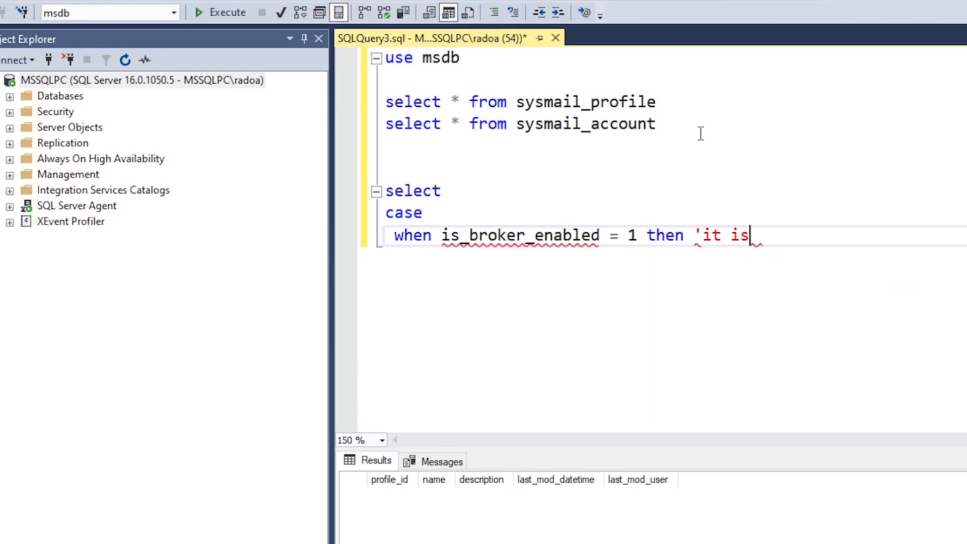
{"action": "type", "text": " enabled'"}
{"action": "key", "text": "Return"}
{"action": "type", "text": "else '"}
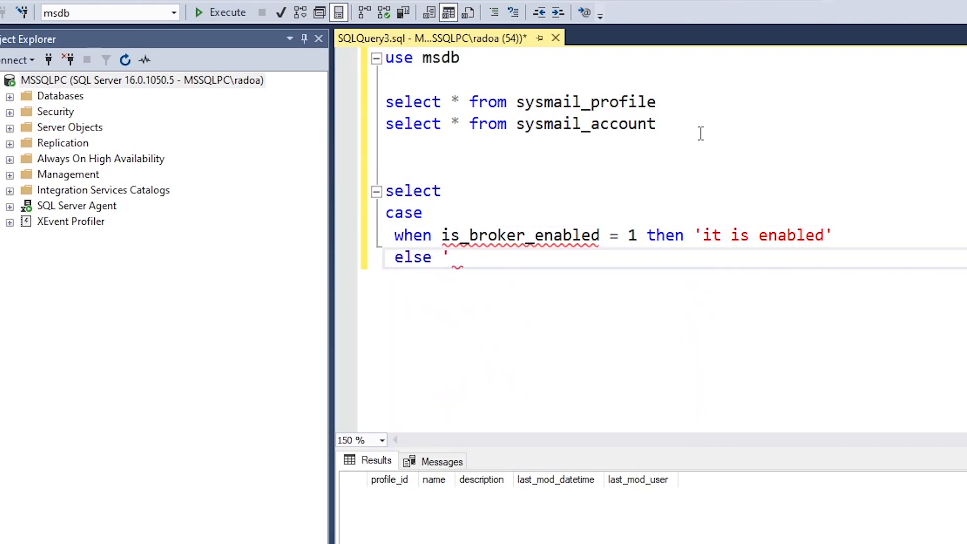
{"action": "type", "text": "It is"}
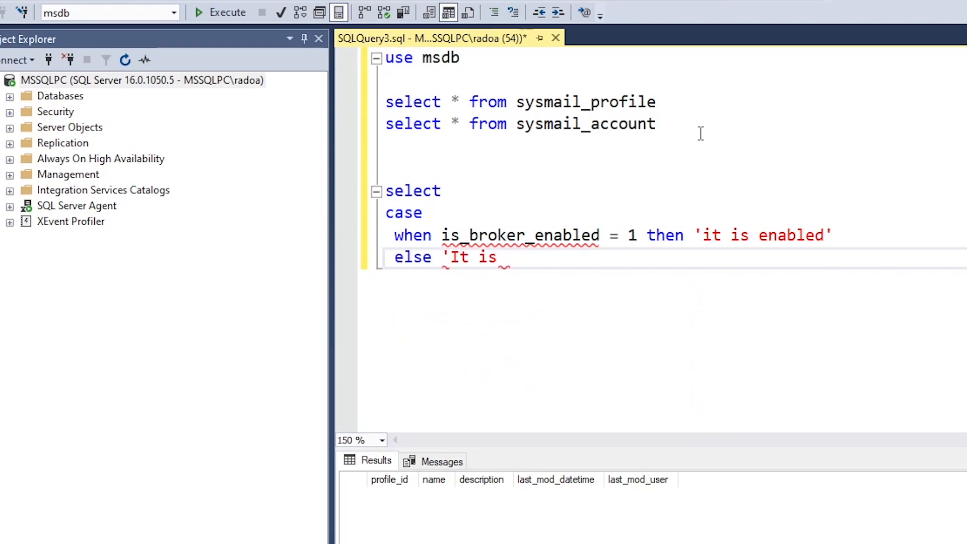
{"action": "type", "text": " disabled"}
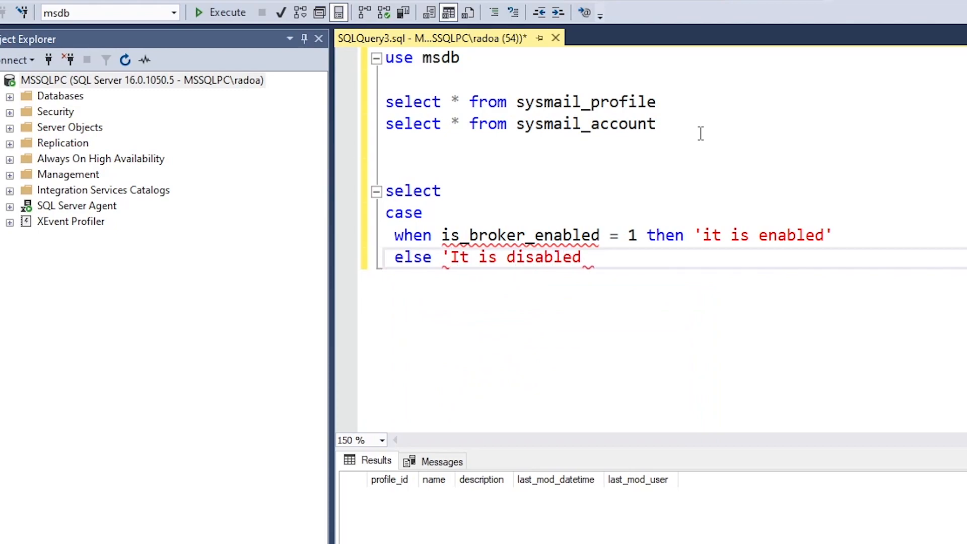
{"action": "type", "text": "'"}
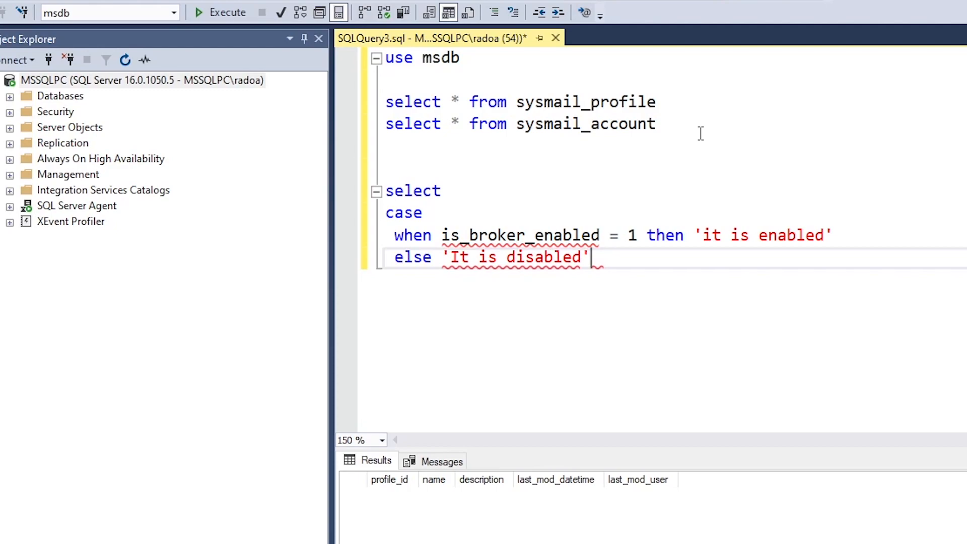
{"action": "key", "text": "Return"}
{"action": "type", "text": "end "}
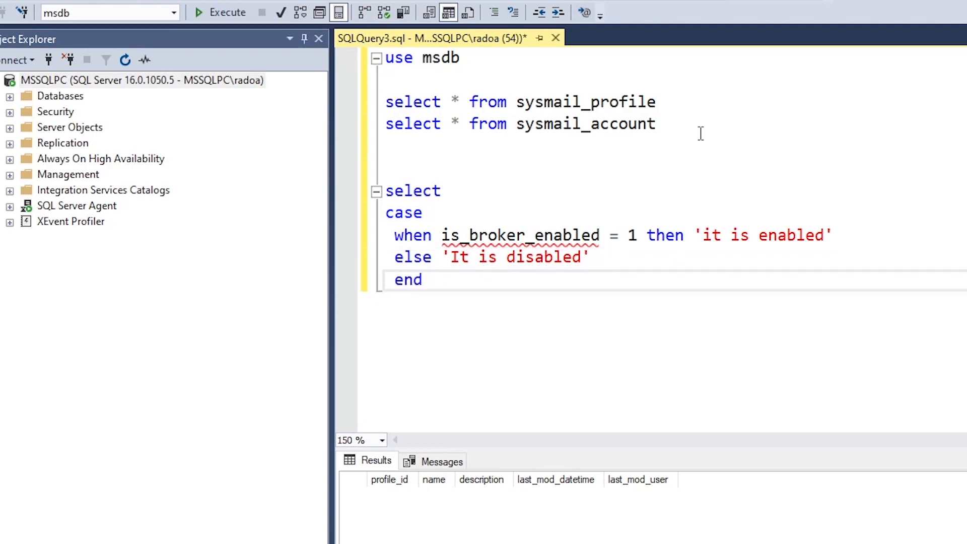
{"action": "type", "text": "as [Mail S"}
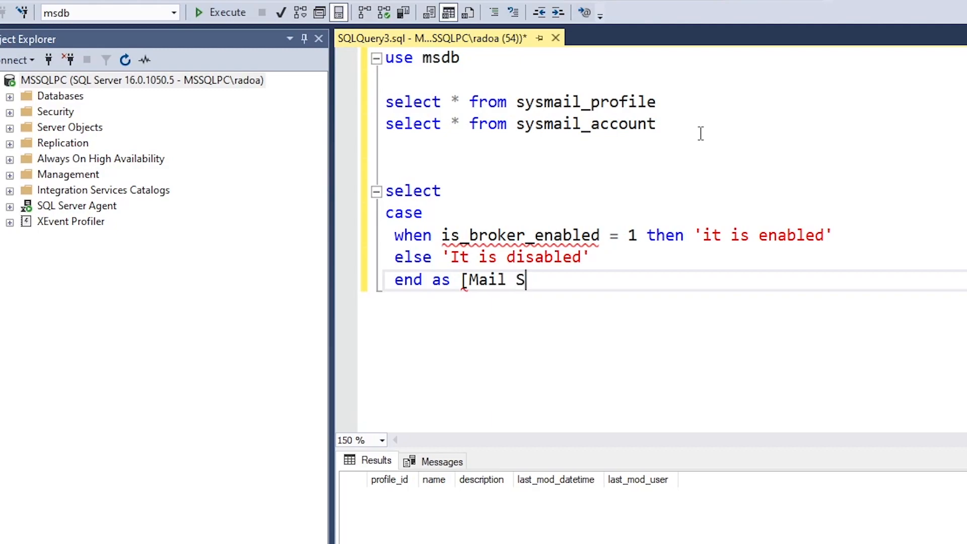
{"action": "type", "text": "tatus]"}
Add from sys.databases where name = 'msdb', fixing the table-name typo and quoting msdb
{"action": "key", "text": "Return"}
{"action": "type", "text": "from"}
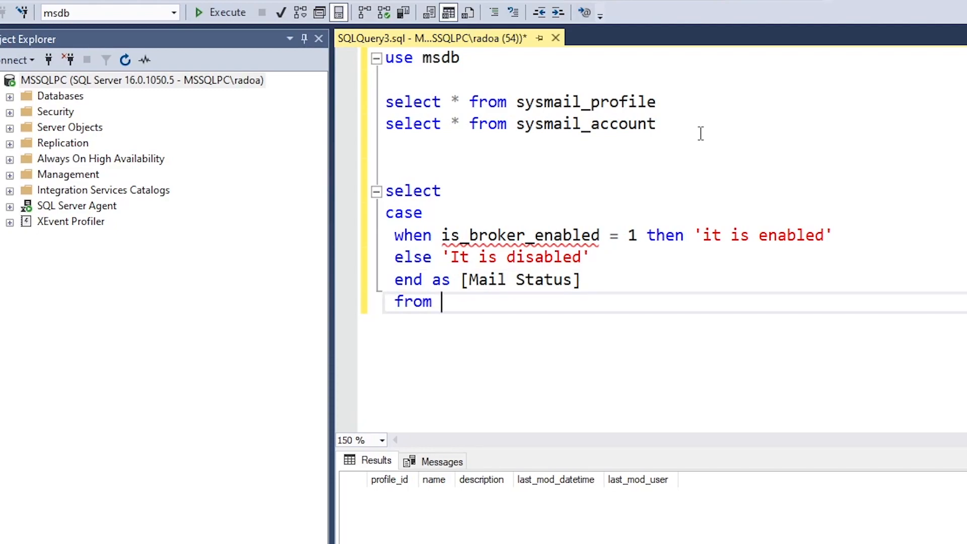
{"action": "type", "text": " sys.da"}
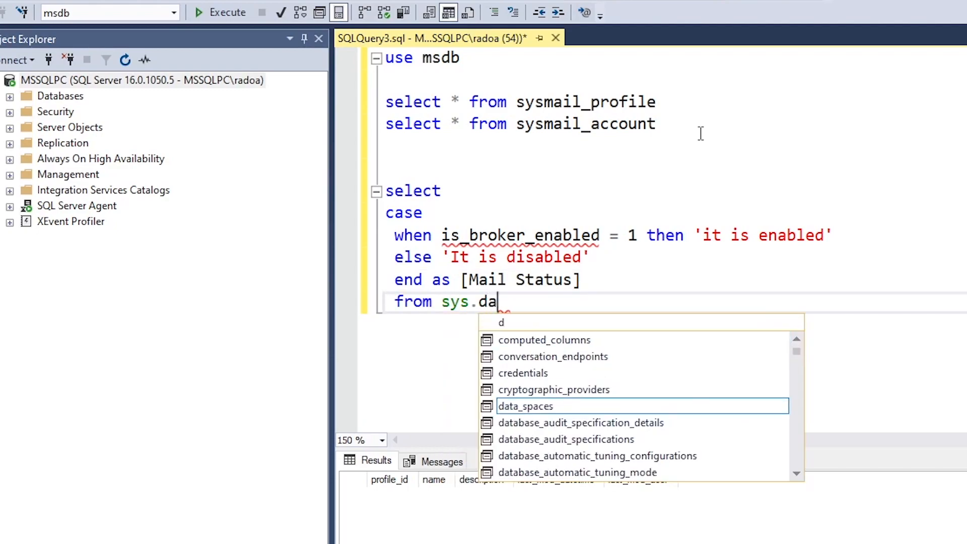
{"action": "type", "text": "tabaes"}
{"action": "key", "text": "Return"}
{"action": "type", "text": "where name = "}
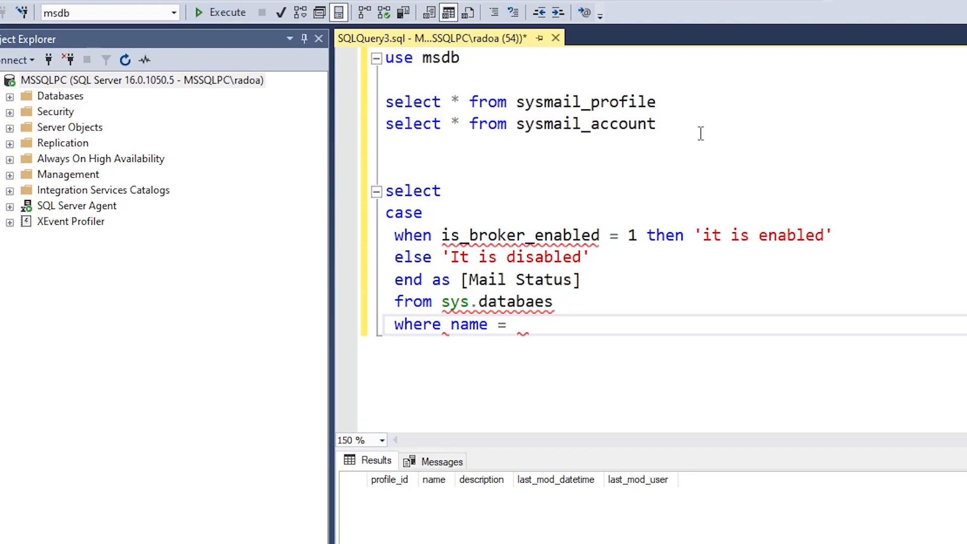
{"action": "type", "text": "msdb"}
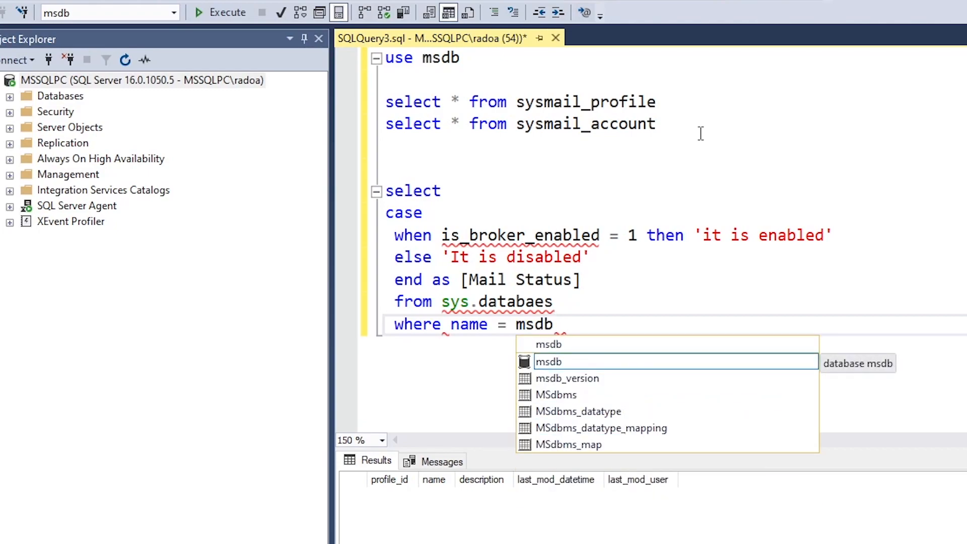
{"action": "key", "text": "Left"}
{"action": "key", "text": "Left"}
{"action": "key", "text": "Left"}
{"action": "key", "text": "Left"}
{"action": "key", "text": "Left"}
{"action": "key", "text": "Left"}
{"action": "key", "text": "Left"}
{"action": "key", "text": "Left"}
{"action": "key", "text": "Left"}
{"action": "key", "text": "Left"}
{"action": "key", "text": "Left"}
{"action": "key", "text": "Left"}
{"action": "key", "text": "Left"}
{"action": "key", "text": "Left"}
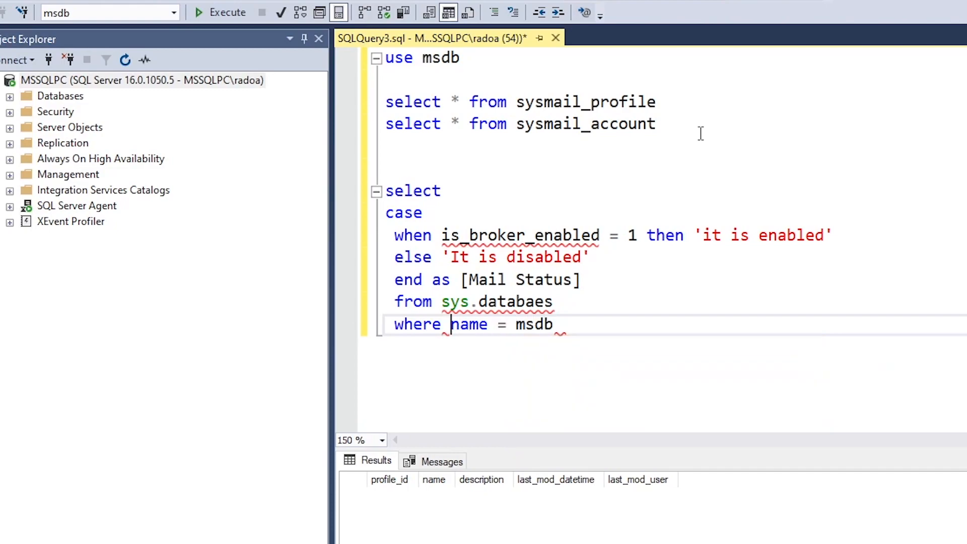
{"action": "key", "text": "Left"}
{"action": "key", "text": "Left"}
{"action": "key", "text": "Left"}
{"action": "key", "text": "BackSpace"}
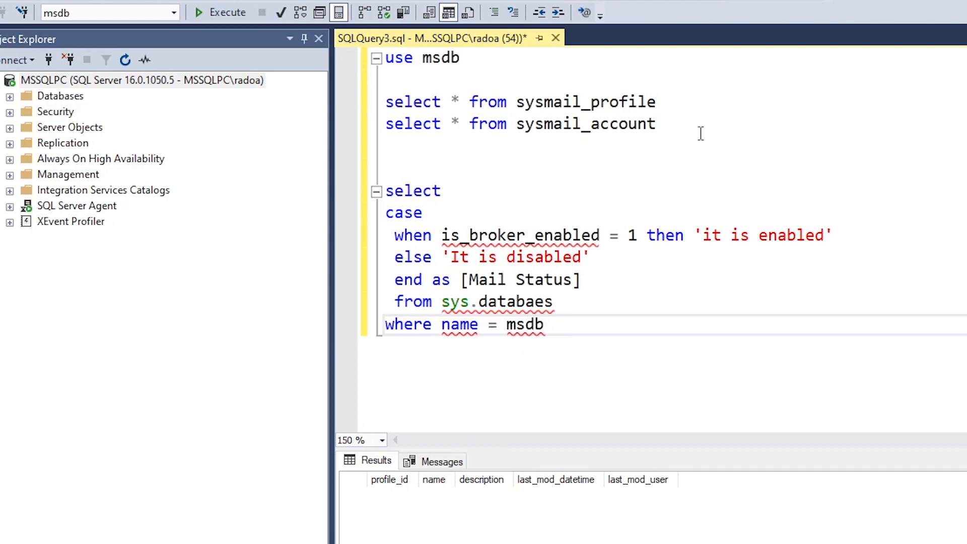
{"action": "key", "text": "Right"}
{"action": "key", "text": "Right"}
{"action": "key", "text": "Right"}
{"action": "key", "text": "Right"}
{"action": "key", "text": "Right"}
{"action": "key", "text": "Right"}
{"action": "key", "text": "Right"}
{"action": "key", "text": "Right"}
{"action": "key", "text": "Right"}
{"action": "key", "text": "Right"}
{"action": "key", "text": "Right"}
{"action": "key", "text": "Right"}
{"action": "key", "text": "Right"}
{"action": "key", "text": "Up"}
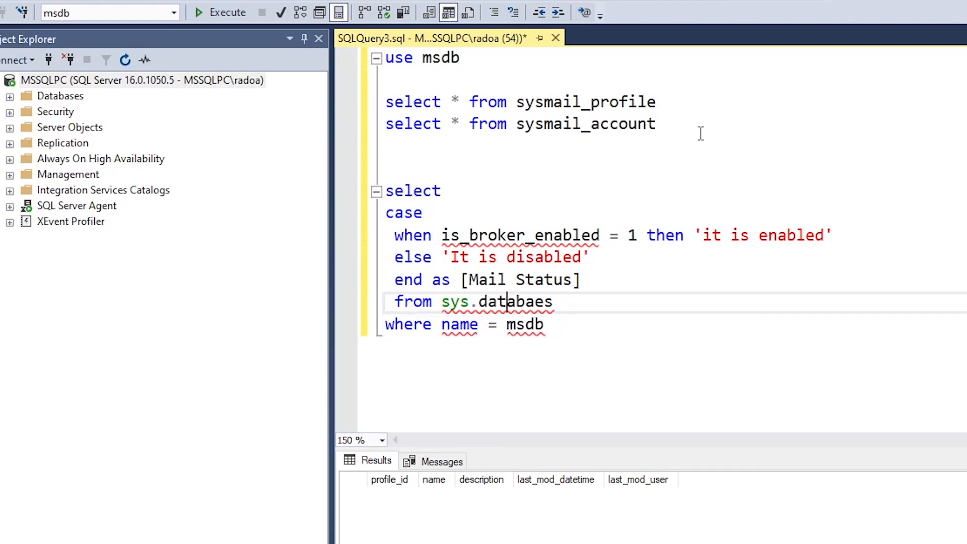
{"action": "key", "text": "Right"}
{"action": "key", "text": "Right"}
{"action": "key", "text": "Right"}
{"action": "key", "text": "Right"}
{"action": "key", "text": "Right"}
{"action": "key", "text": "BackSpace"}
{"action": "key", "text": "BackSpace"}
{"action": "key", "text": "BackSpace"}
{"action": "key", "text": "BackSpace"}
{"action": "key", "text": "BackSpace"}
{"action": "key", "text": "BackSpace"}
{"action": "key", "text": "BackSpace"}
{"action": "key", "text": "BackSpace"}
{"action": "type", "text": "databases"}
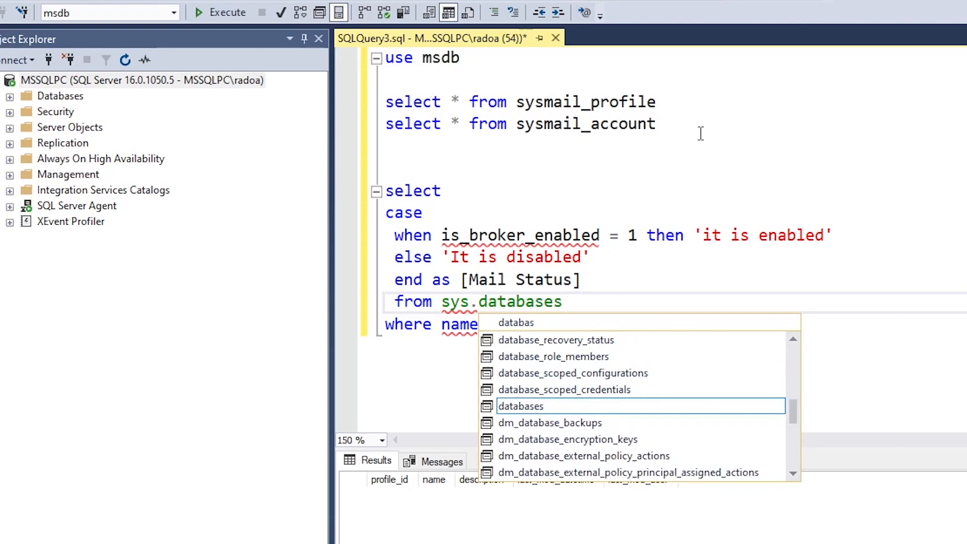
{"action": "key", "text": "Escape"}
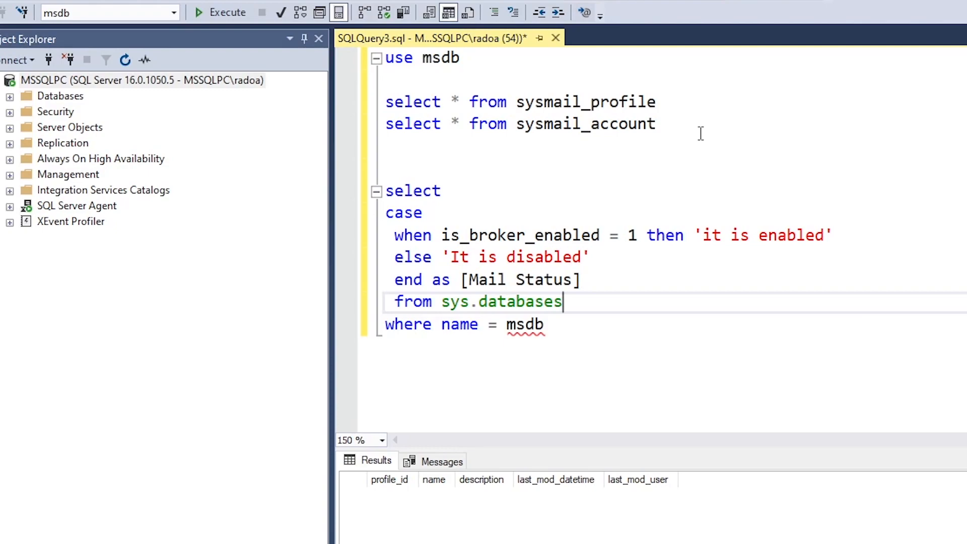
{"action": "key", "text": "Down"}
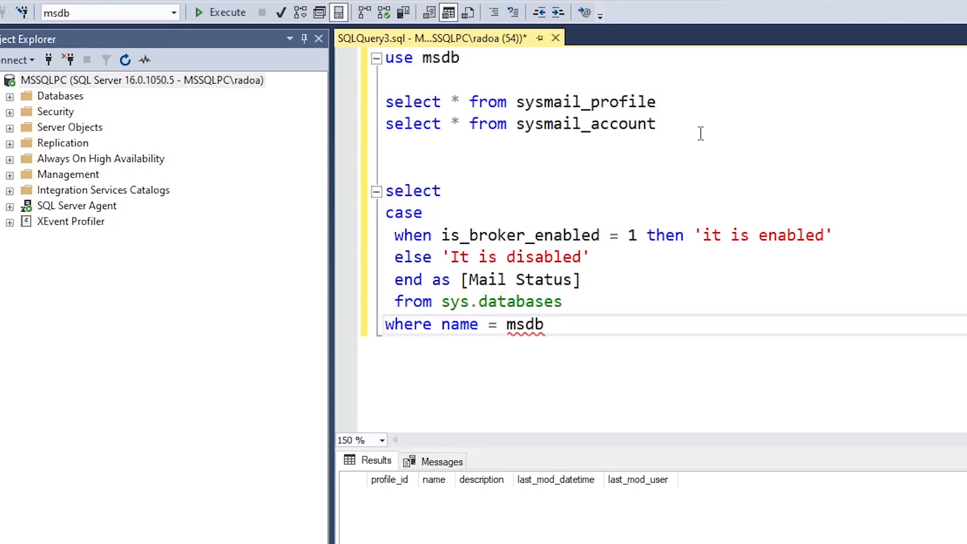
{"action": "key", "text": "Left"}
{"action": "key", "text": "Left"}
{"action": "key", "text": "Left"}
{"action": "key", "text": "Left"}
{"action": "key", "text": "Left"}
{"action": "type", "text": "'"}
{"action": "key", "text": "Right"}
{"action": "key", "text": "Right"}
{"action": "key", "text": "Right"}
{"action": "key", "text": "Right"}
{"action": "key", "text": "Right"}
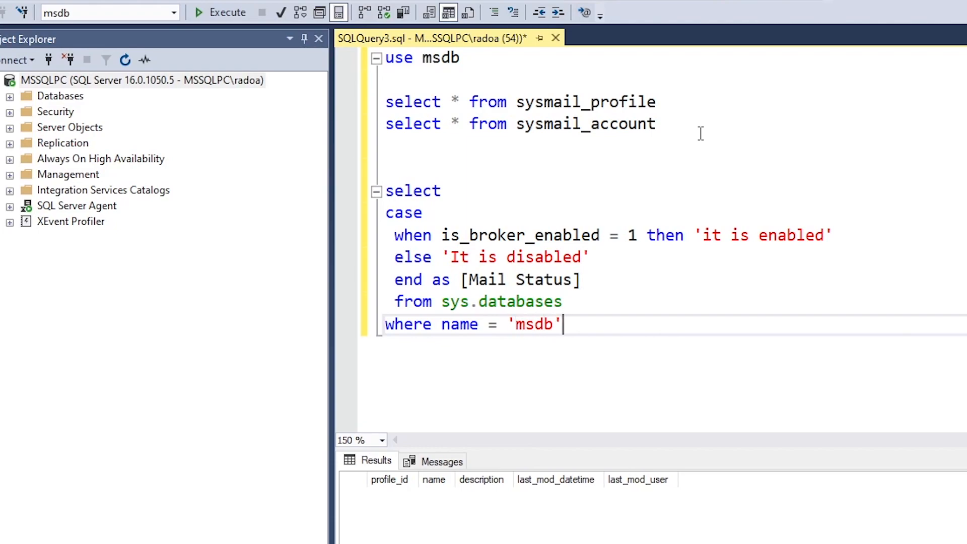
Select the whole Mail Status query and run it with F5
{"action": "key", "text": "shift+Home"}
{"action": "key", "text": "shift+Up"}
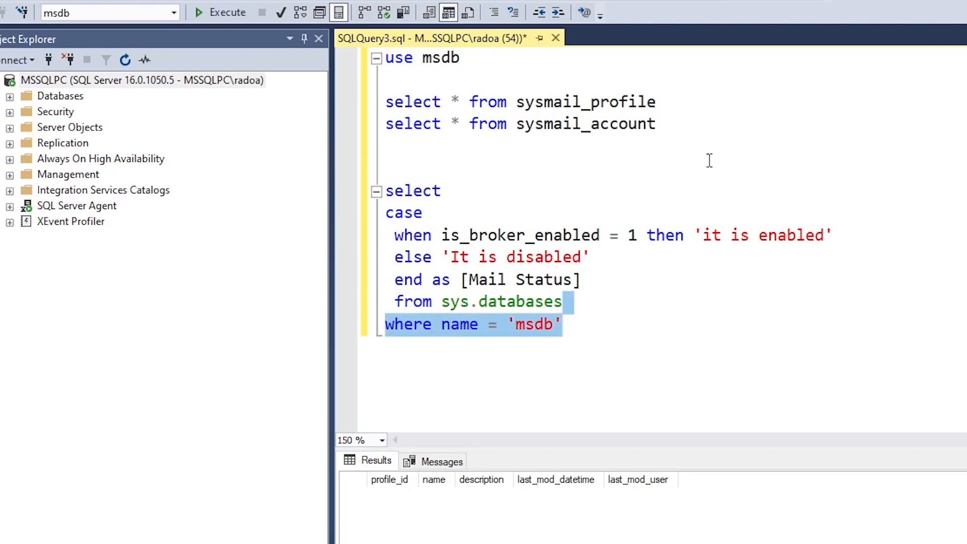
{"action": "left_click_drag", "start_coordinate": [640, 324], "coordinate": [385, 191]}
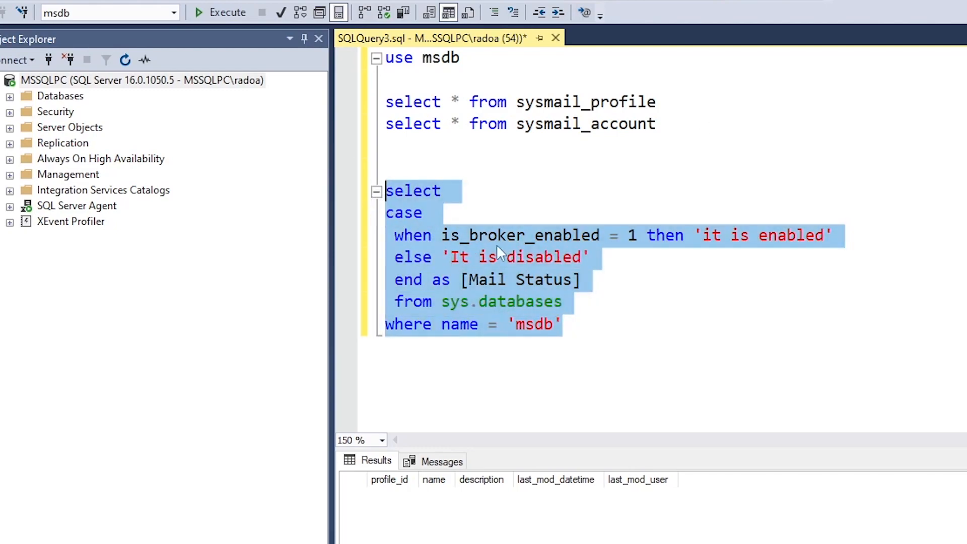
{"action": "left_click", "coordinate": [598, 320]}
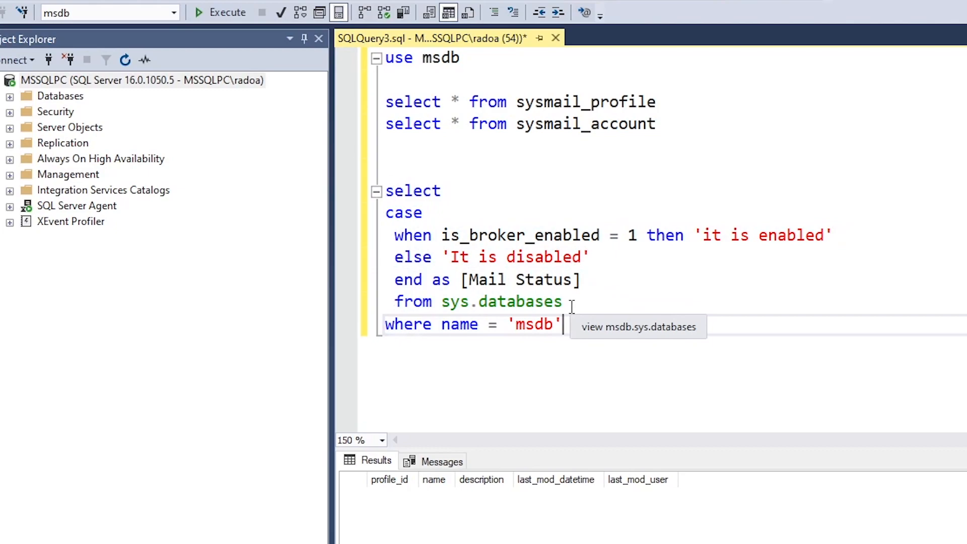
{"action": "key", "text": "shift+Up"}
{"action": "key", "text": "shift+Up"}
{"action": "key", "text": "shift+Up"}
{"action": "key", "text": "shift+Up"}
{"action": "key", "text": "shift+Up"}
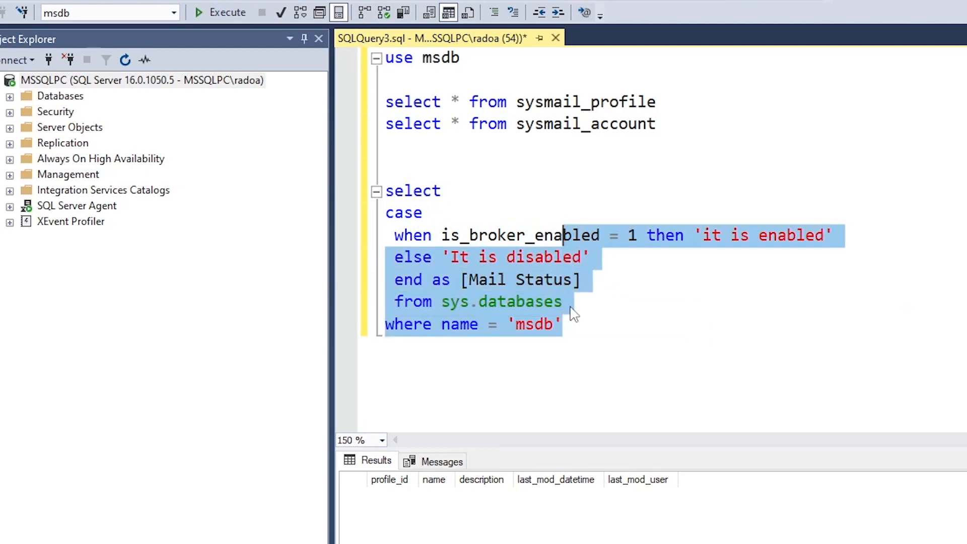
{"action": "key", "text": "shift+Up"}
{"action": "key", "text": "shift+Left"}
{"action": "key", "text": "shift+Left"}
{"action": "key", "text": "shift+Left"}
{"action": "key", "text": "shift+Left"}
{"action": "key", "text": "shift+Left"}
{"action": "key", "text": "shift+Left"}
{"action": "key", "text": "shift+Left"}
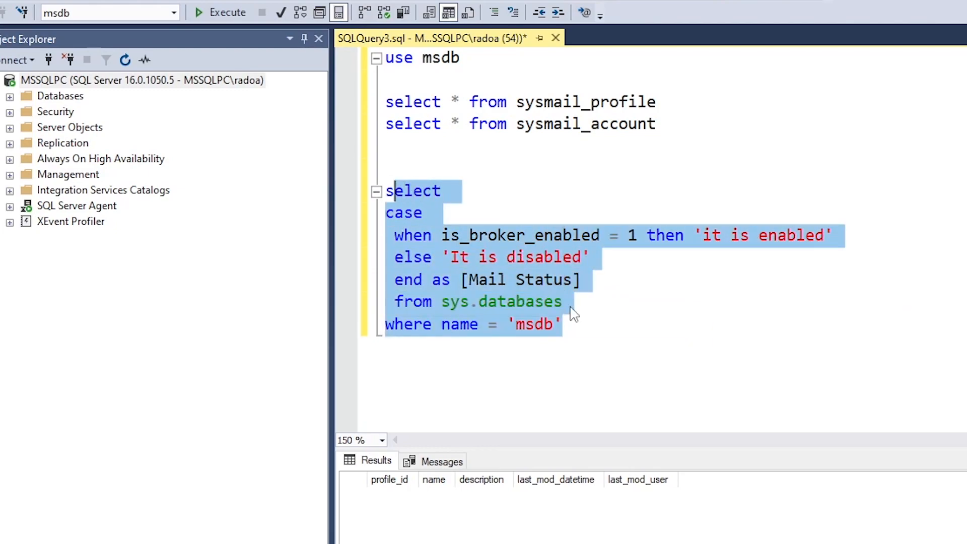
{"action": "left_click", "coordinate": [573, 315]}
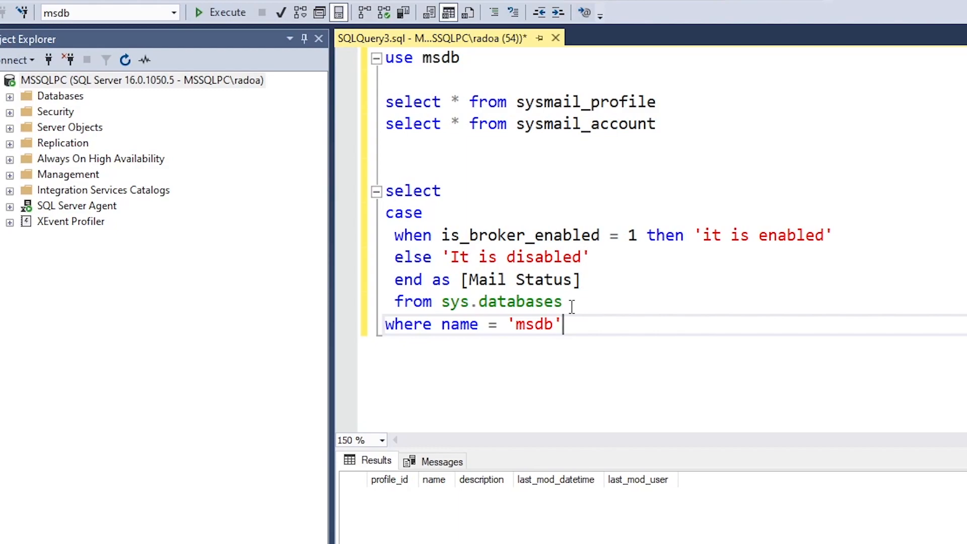
{"action": "key", "text": "shift+Home"}
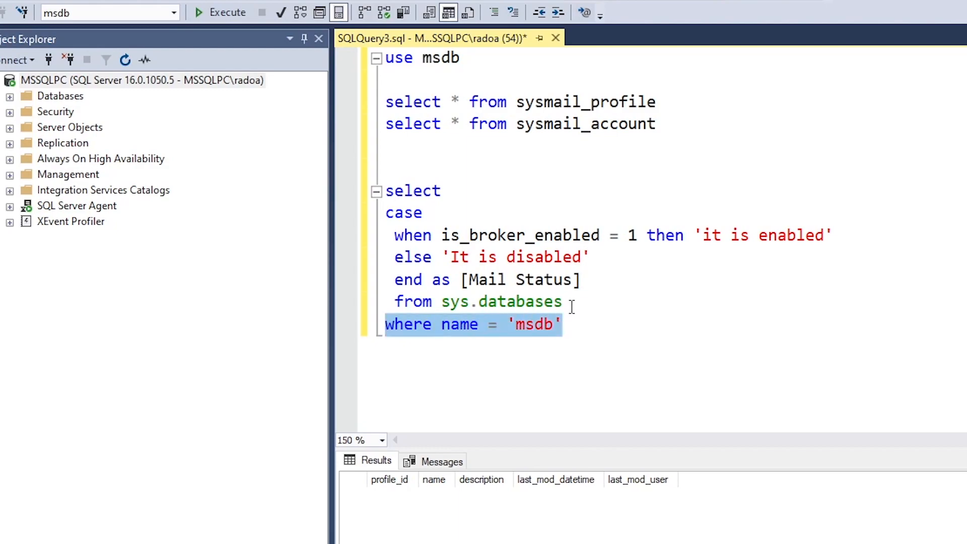
{"action": "key", "text": "Up"}
{"action": "key", "text": "Up"}
{"action": "key", "text": "Up"}
{"action": "key", "text": "Up"}
{"action": "key", "text": "Up"}
{"action": "key", "text": "Up"}
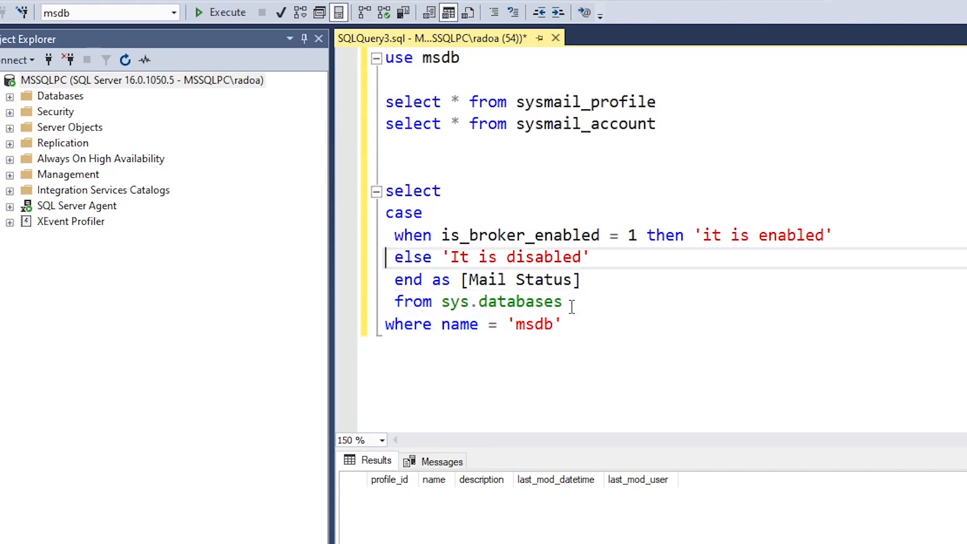
{"action": "key", "text": "shift+Down"}
{"action": "key", "text": "shift+Down"}
{"action": "key", "text": "shift+Down"}
{"action": "key", "text": "shift+Down"}
{"action": "key", "text": "shift+Down"}
{"action": "key", "text": "shift+Down"}
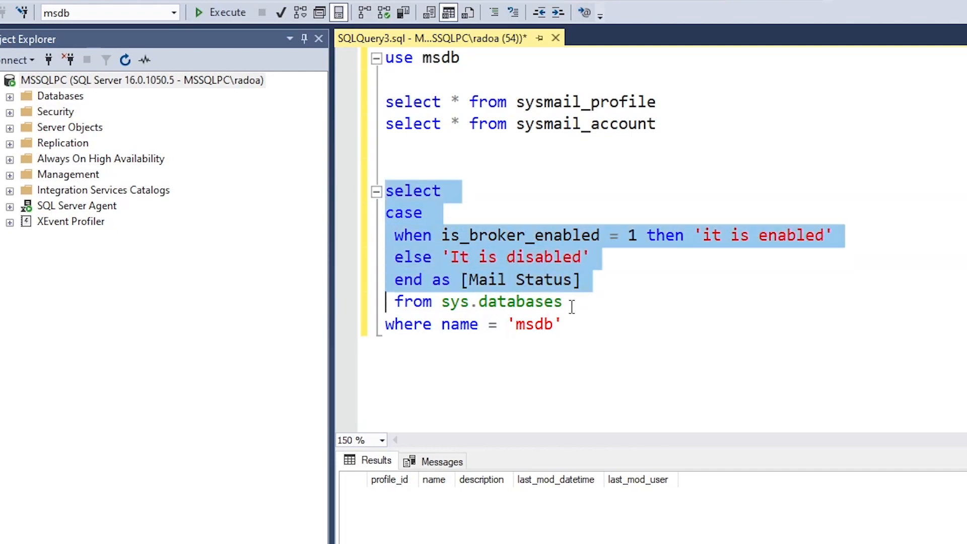
{"action": "key", "text": "shift+Right"}
{"action": "key", "text": "shift+Right"}
{"action": "key", "text": "shift+Right"}
{"action": "key", "text": "shift+Right"}
{"action": "key", "text": "shift+Right"}
{"action": "key", "text": "shift+Right"}
{"action": "key", "text": "shift+Right"}
{"action": "key", "text": "shift+Right"}
{"action": "key", "text": "shift+Right"}
{"action": "key", "text": "shift+Right"}
{"action": "key", "text": "shift+Right"}
{"action": "key", "text": "shift+Right"}
{"action": "key", "text": "shift+Right"}
{"action": "key", "text": "shift+Right"}
{"action": "key", "text": "shift+Right"}
{"action": "key", "text": "shift+Right"}
{"action": "key", "text": "shift+Right"}
{"action": "key", "text": "shift+Right"}
{"action": "key", "text": "shift+Right"}
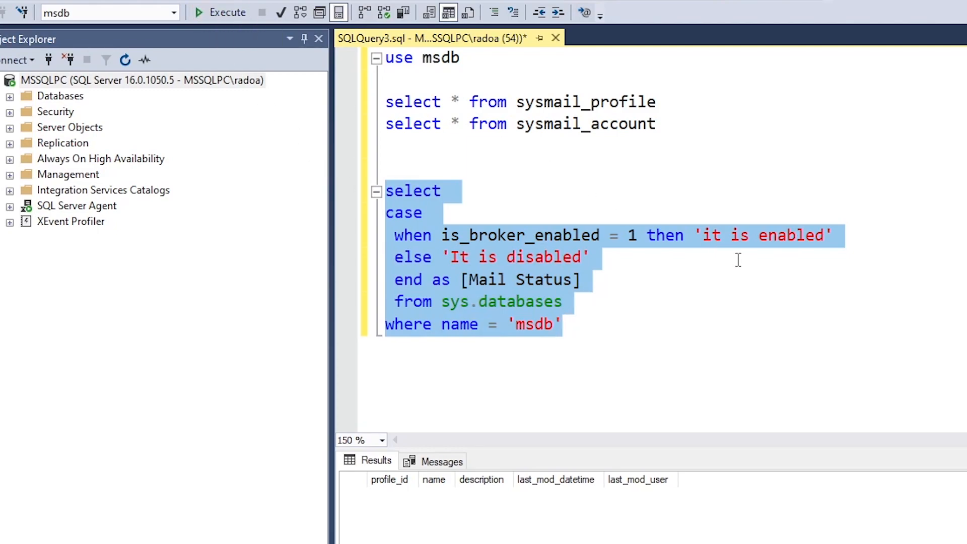
{"action": "key", "text": "F5"}
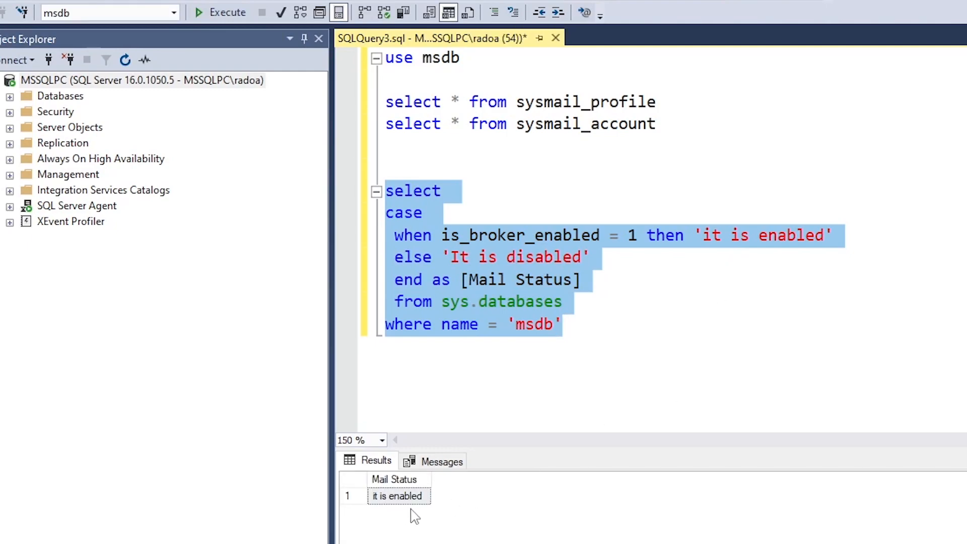
Widen the Mail Status result column and add blank lines below the query
{"action": "left_click_drag", "start_coordinate": [428, 474], "coordinate": [457, 476]}
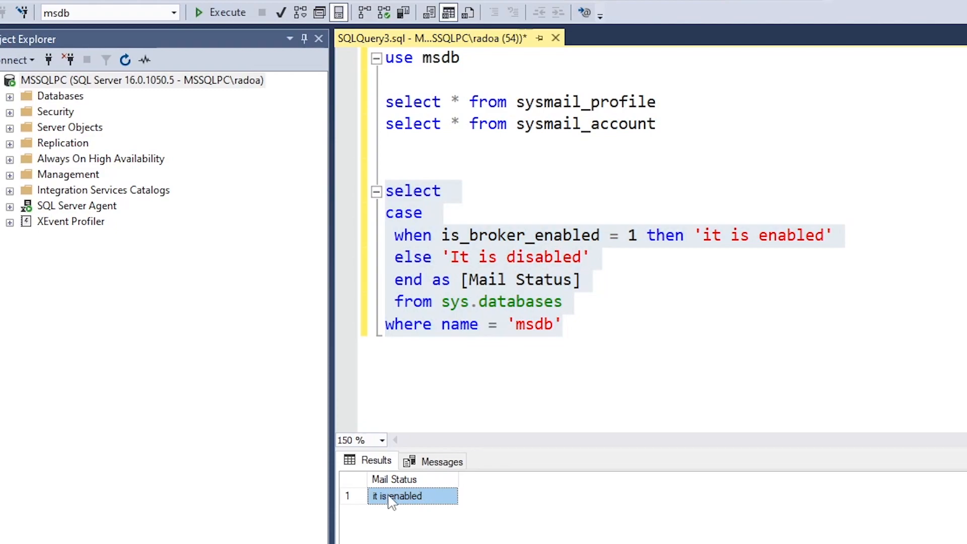
{"action": "left_click_drag", "start_coordinate": [658, 124], "coordinate": [394, 99]}
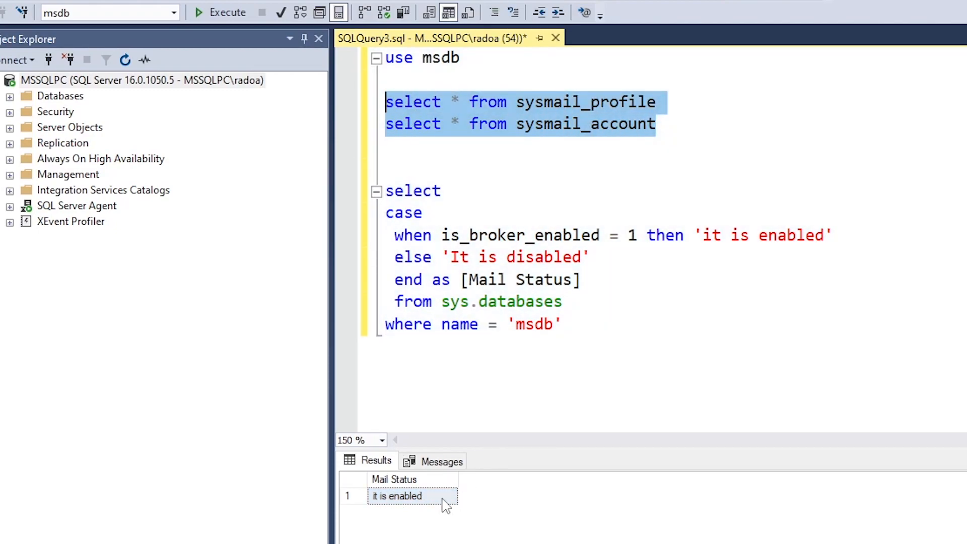
{"action": "left_click", "coordinate": [579, 358]}
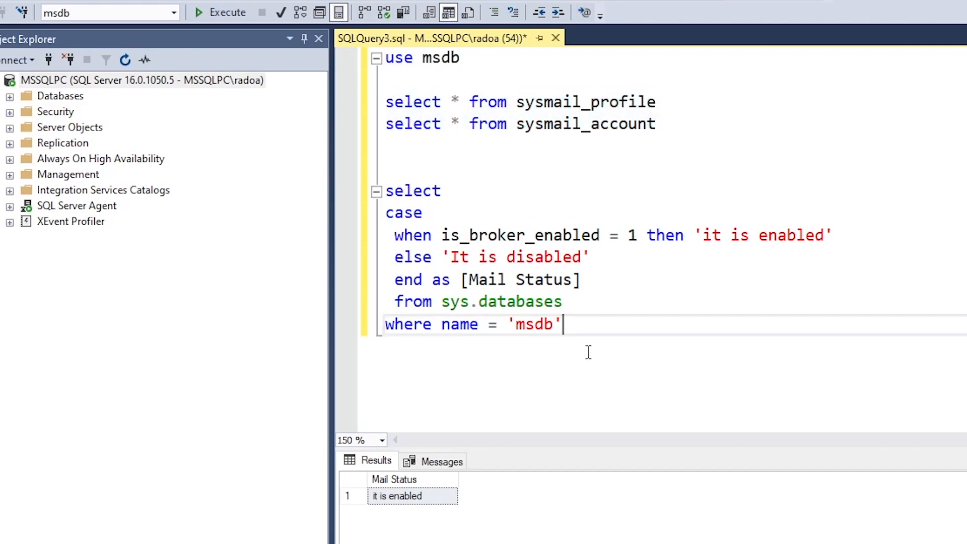
{"action": "key", "text": "Return"}
{"action": "key", "text": "Return"}
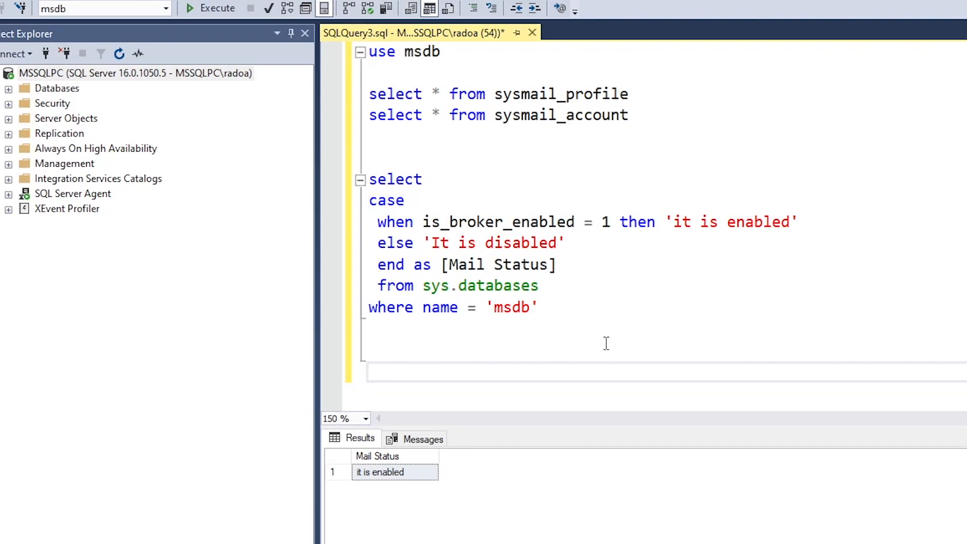
Add use master, then exec sp_configure 'show advanched option', 1; followed by reconfigure;
{"action": "key", "text": "Return"}
{"action": "key", "text": "Return"}
{"action": "key", "text": "Return"}
{"action": "key", "text": "Return"}
{"action": "key", "text": "Up"}
{"action": "key", "text": "Up"}
{"action": "key", "text": "Up"}
{"action": "type", "text": "use master"}
{"action": "key", "text": "Return"}
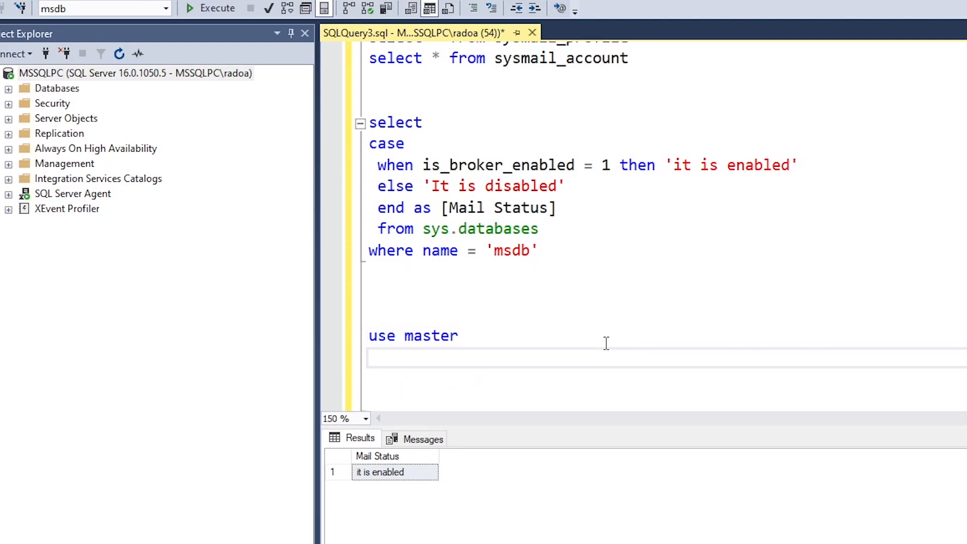
{"action": "type", "text": "exec sp_con"}
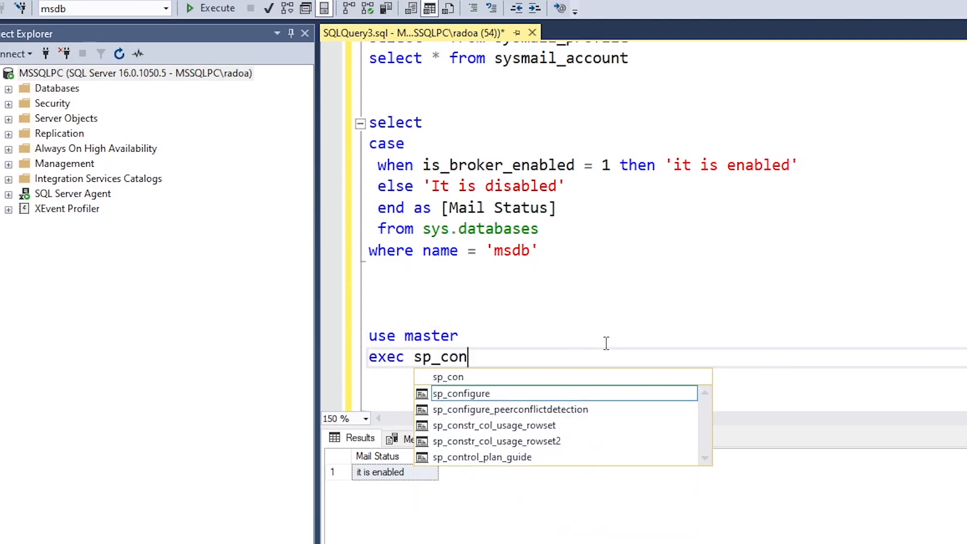
{"action": "key", "text": "Tab"}
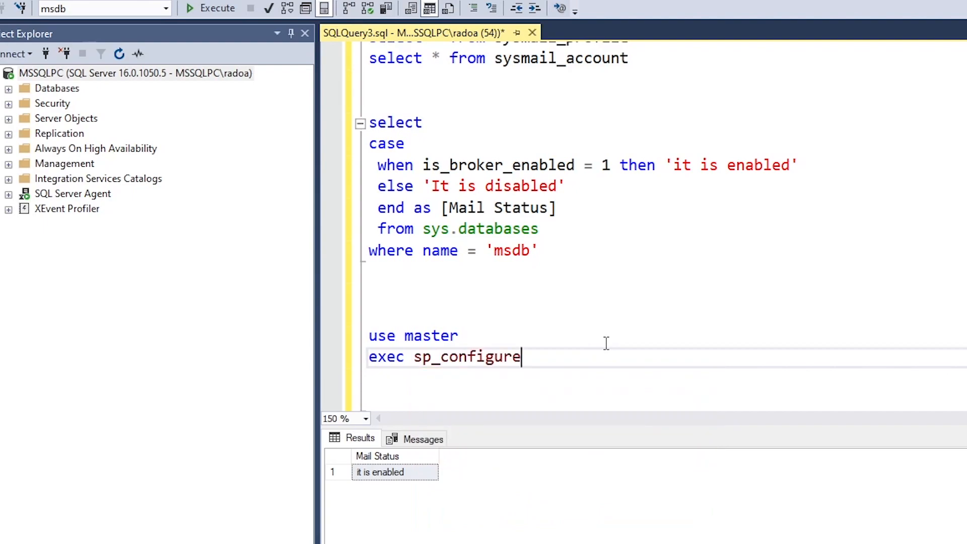
{"action": "type", "text": "'"}
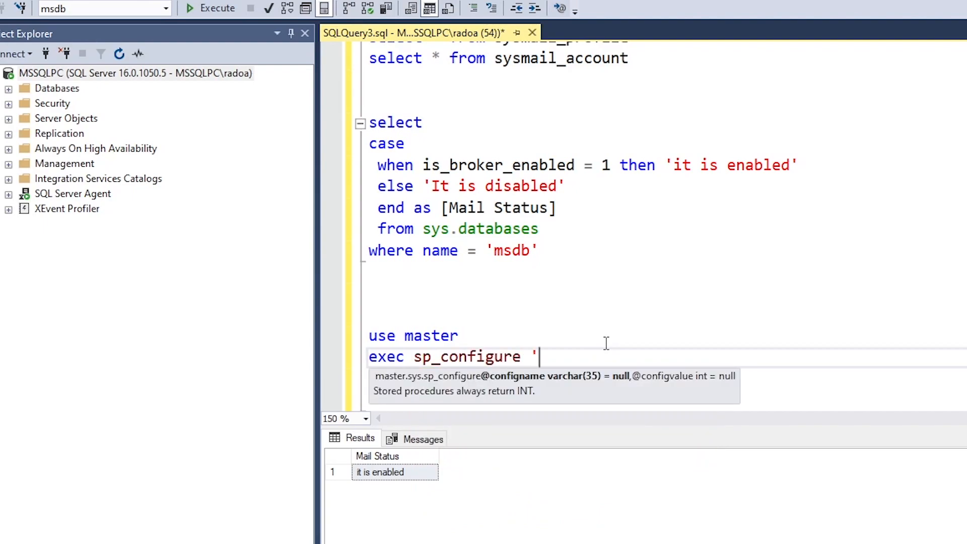
{"action": "type", "text": "show ad"}
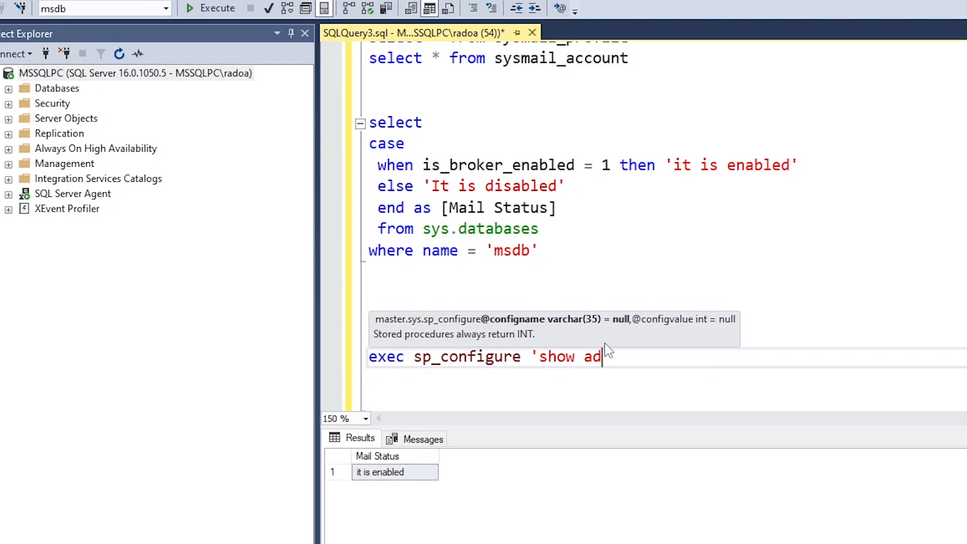
{"action": "type", "text": "vanched option', 1;"}
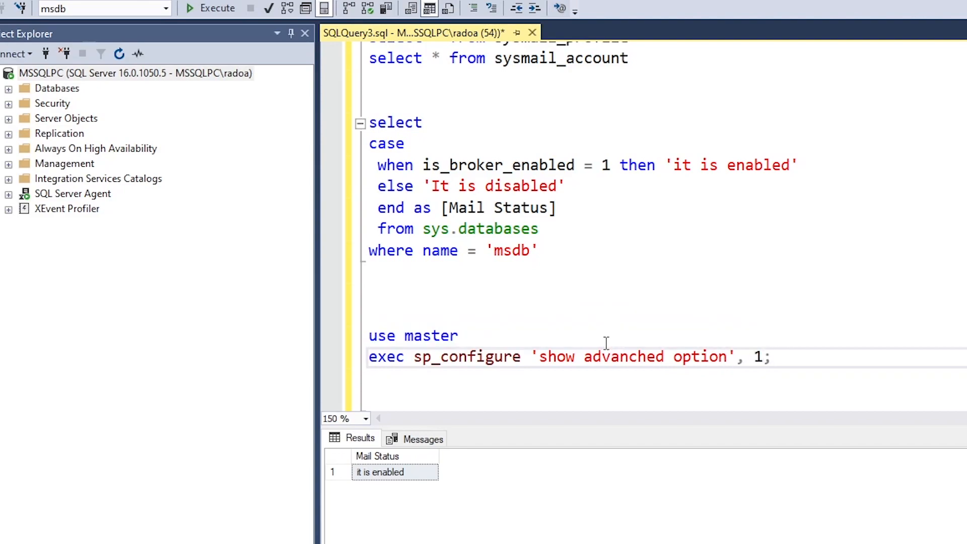
{"action": "key", "text": "Return"}
{"action": "type", "text": "recon"}
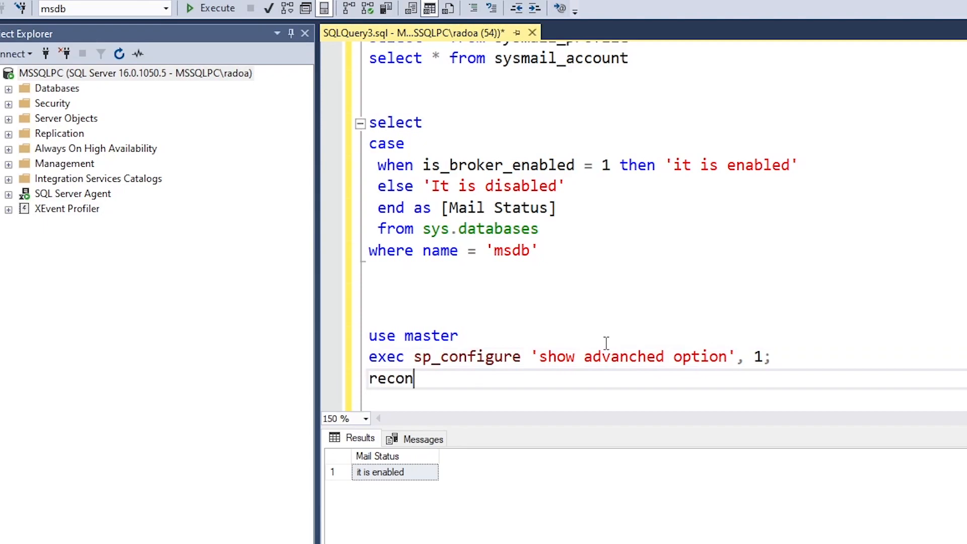
{"action": "type", "text": "figure"}
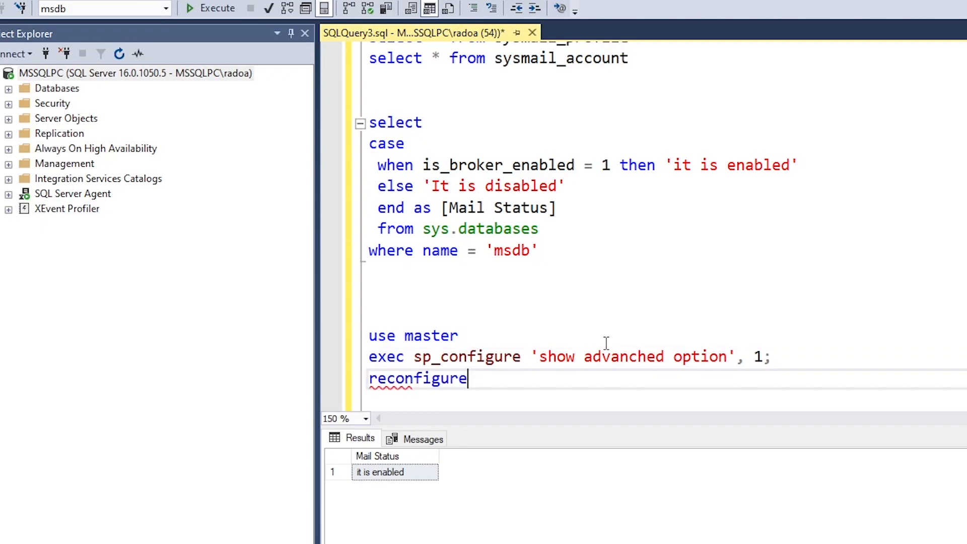
{"action": "type", "text": ";"}
{"action": "key", "text": "Return"}
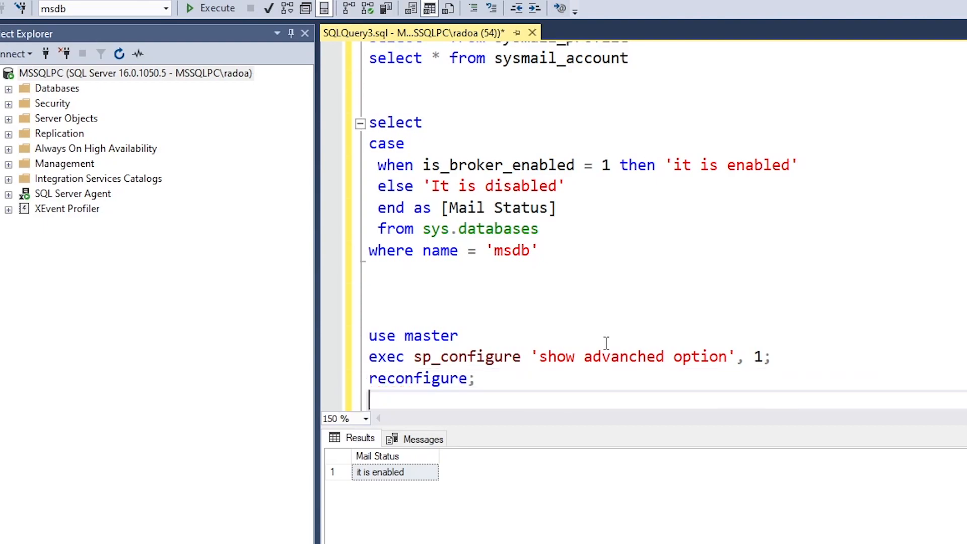
{"action": "key", "text": "Return"}
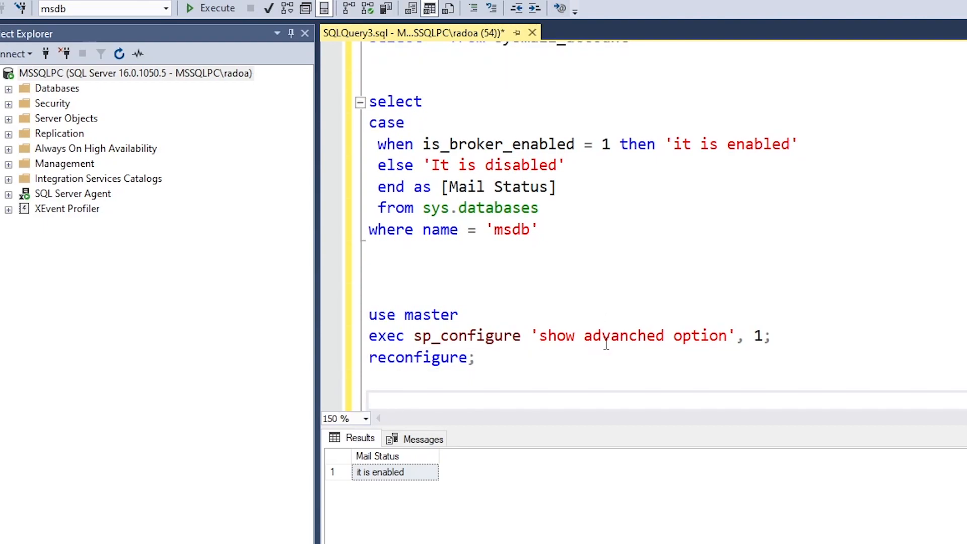
Add an exec sp_configure 'Database Mail XPs',1; line below it
{"action": "type", "text": "wze"}
{"action": "type", "text": "c"}
{"action": "key", "text": "BackSpace"}
{"action": "key", "text": "BackSpace"}
{"action": "key", "text": "BackSpace"}
{"action": "key", "text": "BackSpace"}
{"action": "key", "text": "BackSpace"}
{"action": "type", "text": "exec"}
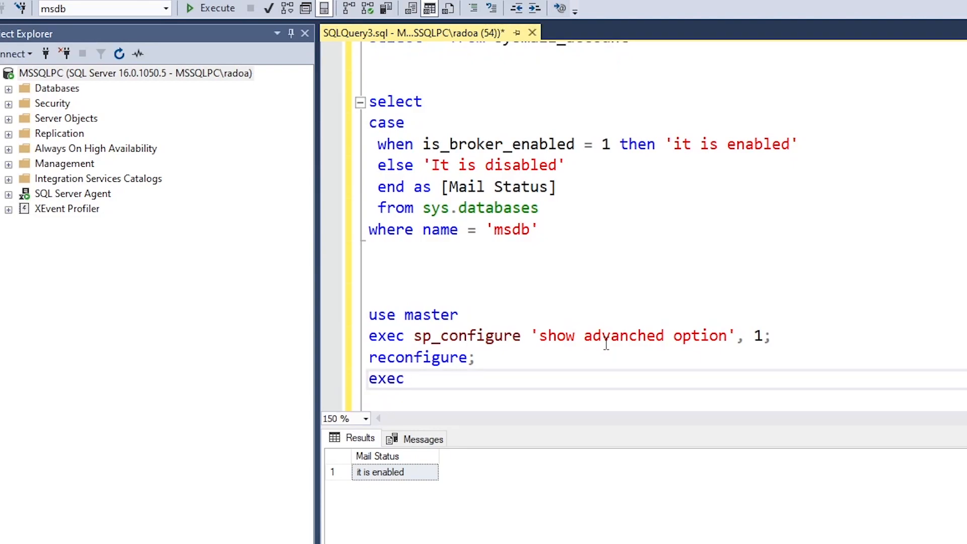
{"action": "type", "text": " sp"}
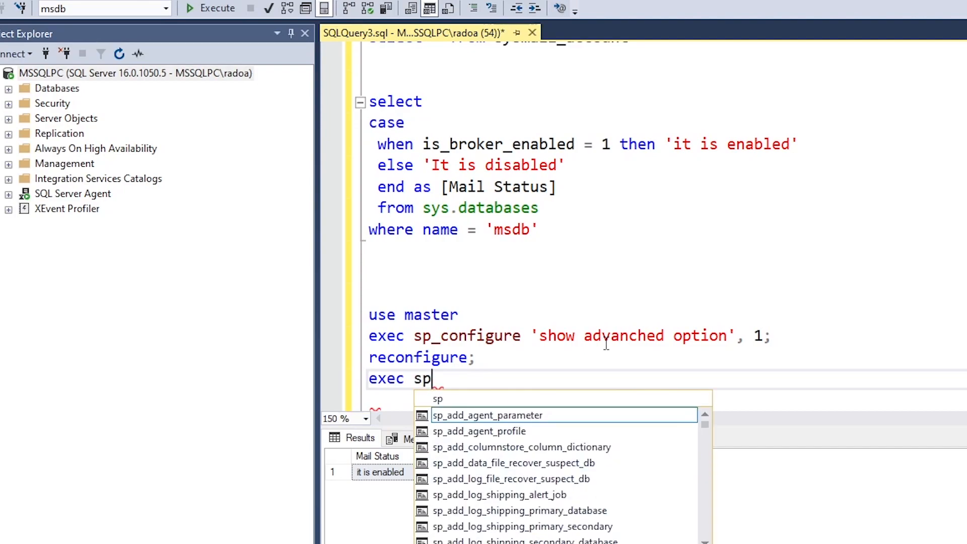
{"action": "type", "text": "_conf"}
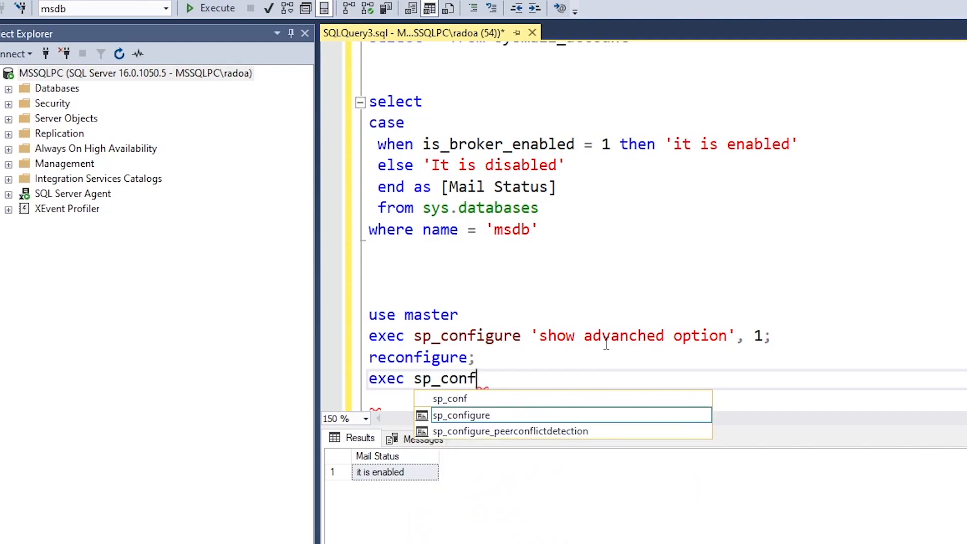
{"action": "key", "text": "Tab"}
{"action": "type", "text": "'Databse"}
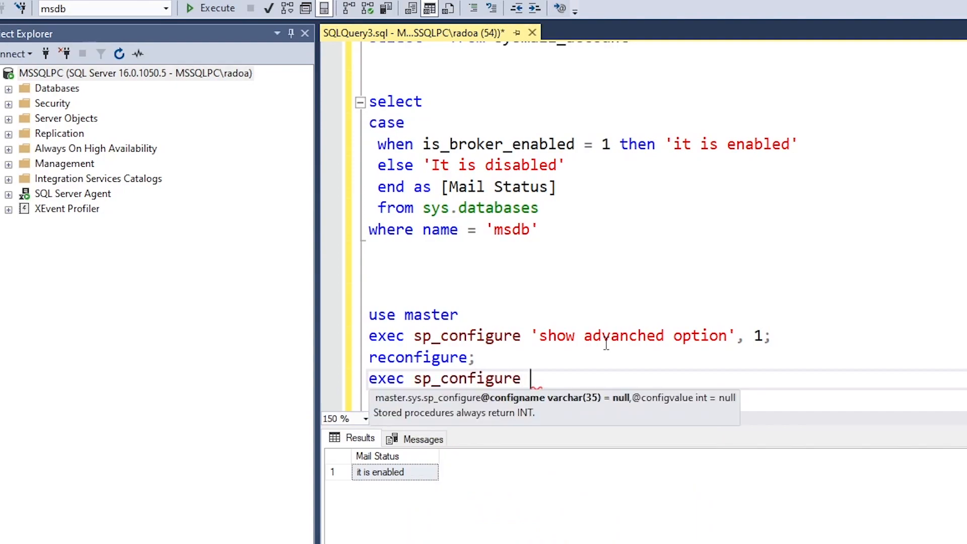
{"action": "key", "text": "BackSpace"}
{"action": "key", "text": "BackSpace"}
{"action": "type", "text": "abase "}
{"action": "type", "text": "Mc"}
{"action": "key", "text": "BackSpace"}
{"action": "key", "text": "BackSpace"}
{"action": "type", "text": "Mail"}
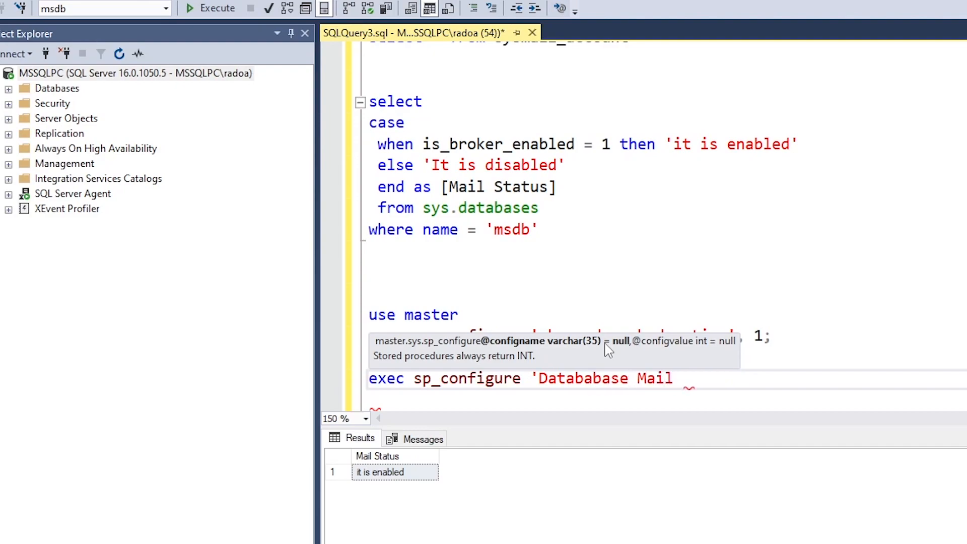
{"action": "type", "text": " XPs'.1"}
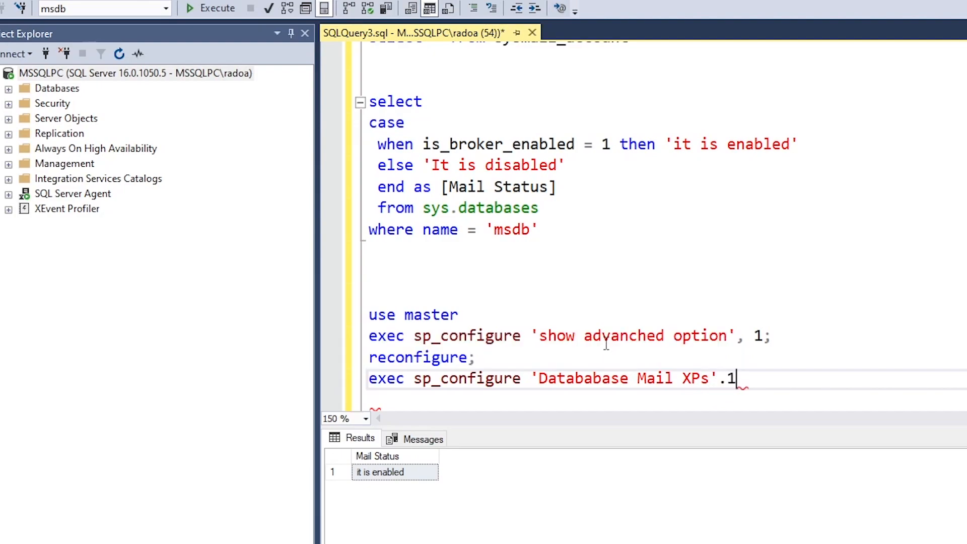
{"action": "key", "text": "BackSpace"}
{"action": "key", "text": "BackSpace"}
{"action": "type", "text": ",1;"}
{"action": "key", "text": "Return"}
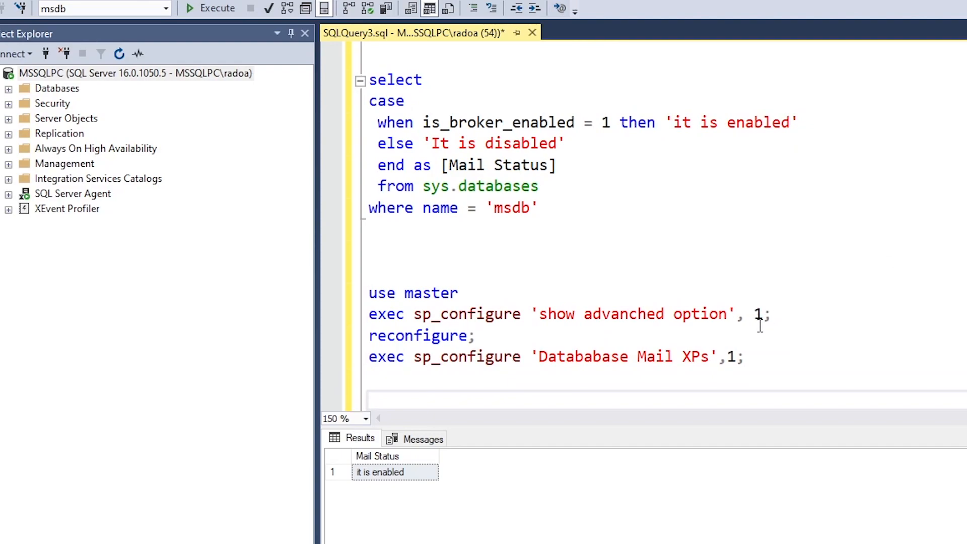
Add a second reconfigure line and remove the semicolons after both reconfigure statements
{"action": "type", "text": "reconfir"}
{"action": "key", "text": "BackSpace"}
{"action": "key", "text": "BackSpace"}
{"action": "key", "text": "BackSpace"}
{"action": "key", "text": "BackSpace"}
{"action": "key", "text": "BackSpace"}
{"action": "key", "text": "BackSpace"}
{"action": "key", "text": "BackSpace"}
{"action": "key", "text": "BackSpace"}
{"action": "key", "text": "BackSpace"}
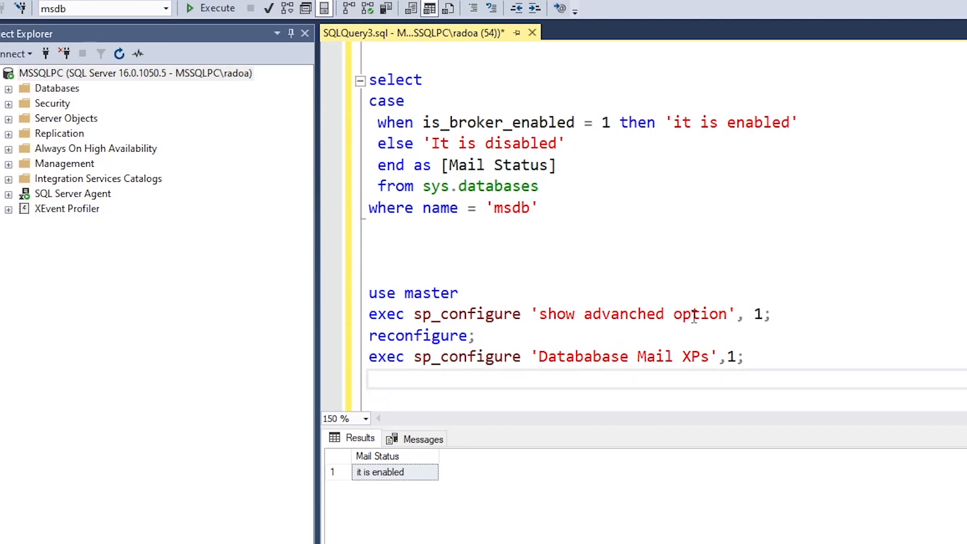
{"action": "type", "text": "reconfiure;"}
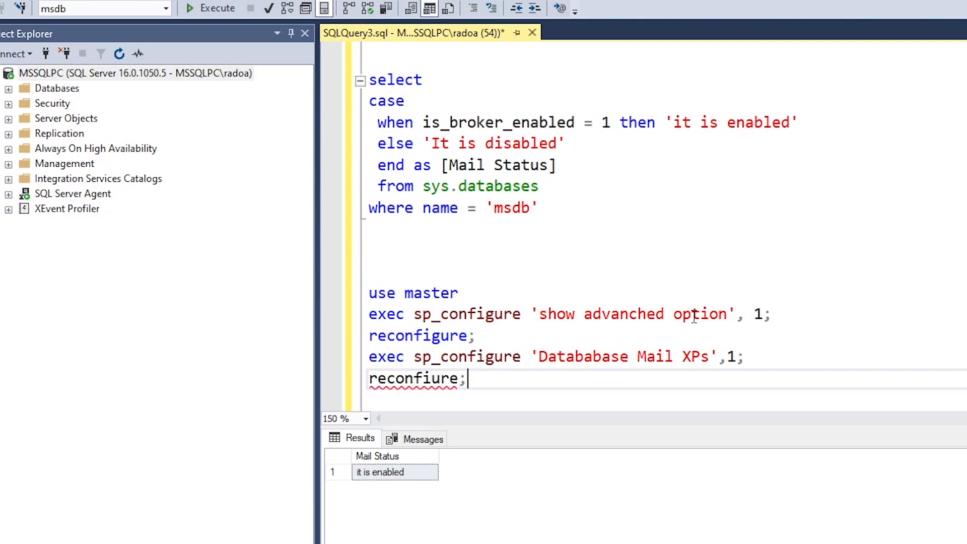
{"action": "key", "text": "Left"}
{"action": "key", "text": "Left"}
{"action": "key", "text": "Left"}
{"action": "key", "text": "Left"}
{"action": "key", "text": "Right"}
{"action": "type", "text": "g"}
{"action": "key", "text": "Right"}
{"action": "key", "text": "Right"}
{"action": "key", "text": "Right"}
{"action": "key", "text": "Right"}
{"action": "key", "text": "BackSpace"}
{"action": "key", "text": "Up"}
{"action": "key", "text": "Up"}
{"action": "key", "text": "End"}
{"action": "key", "text": "BackSpace"}
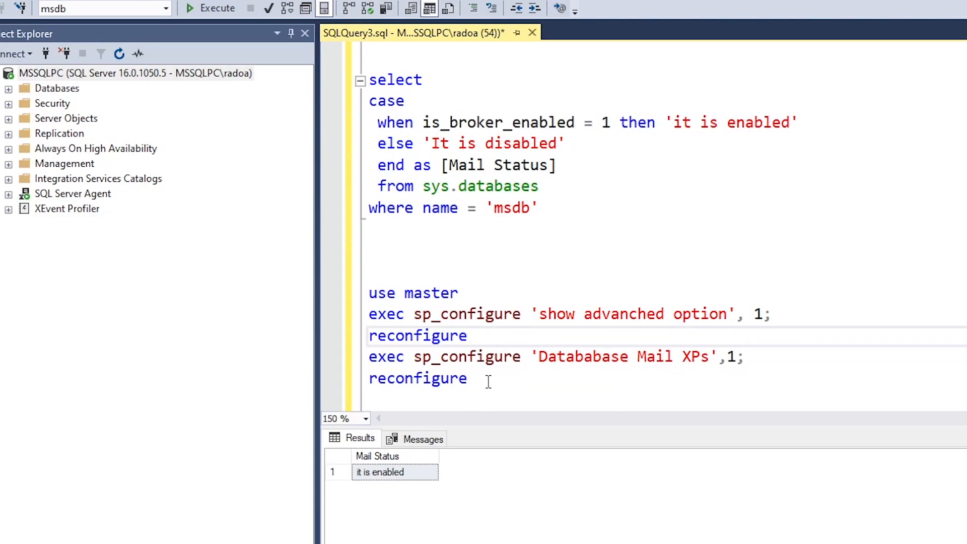
Run the five configuration lines, correct 'Datababase' to Database, and run them again
{"action": "left_click_drag", "start_coordinate": [488, 381], "coordinate": [345, 302]}
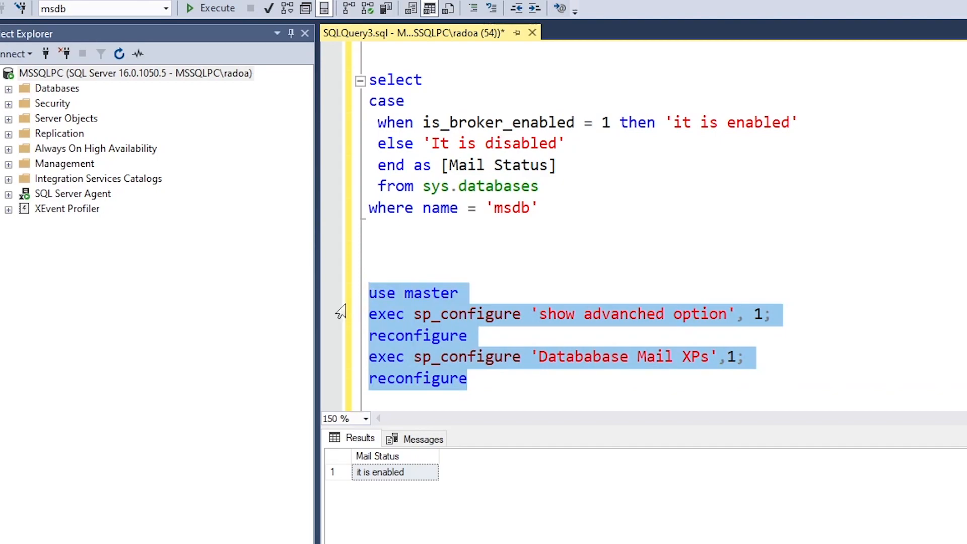
{"action": "left_click", "coordinate": [200, 11]}
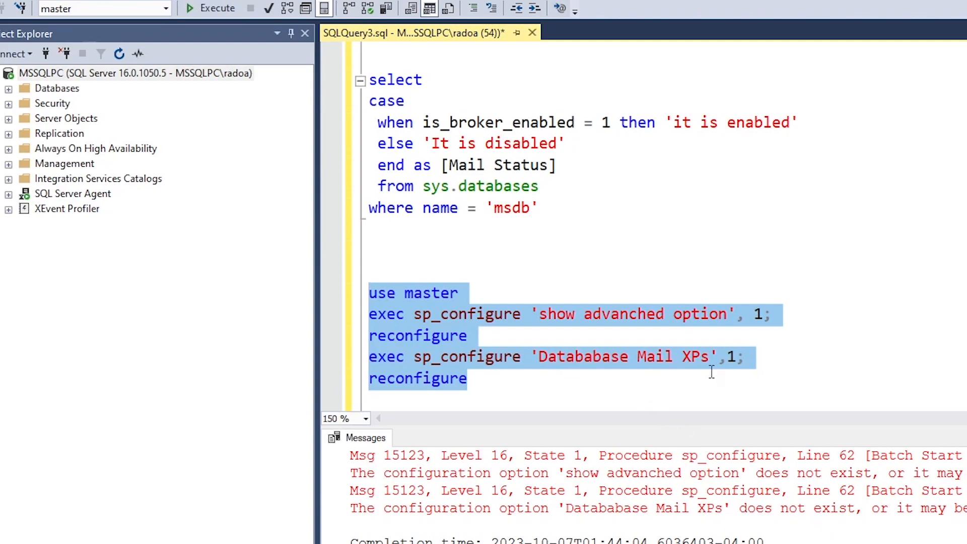
{"action": "left_click", "coordinate": [752, 366]}
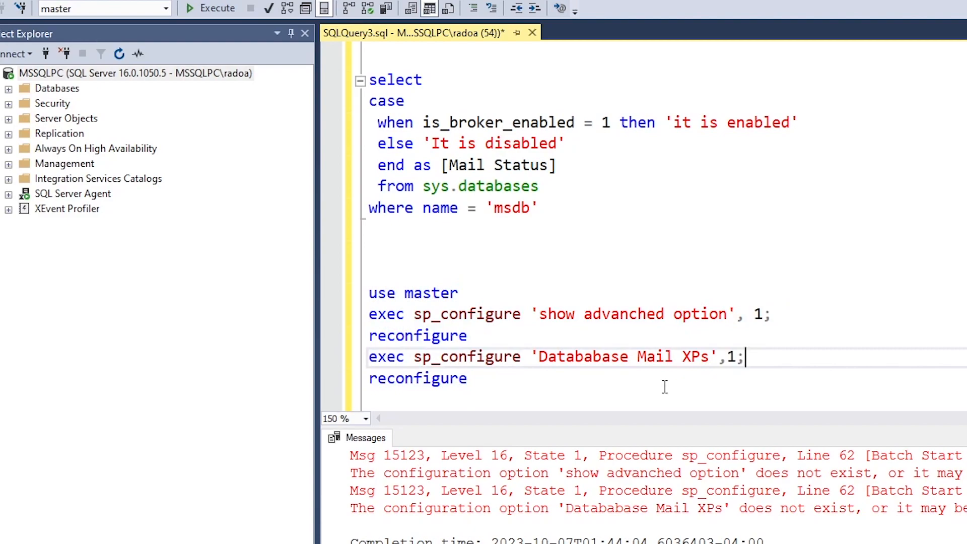
{"action": "double_click", "coordinate": [580, 364]}
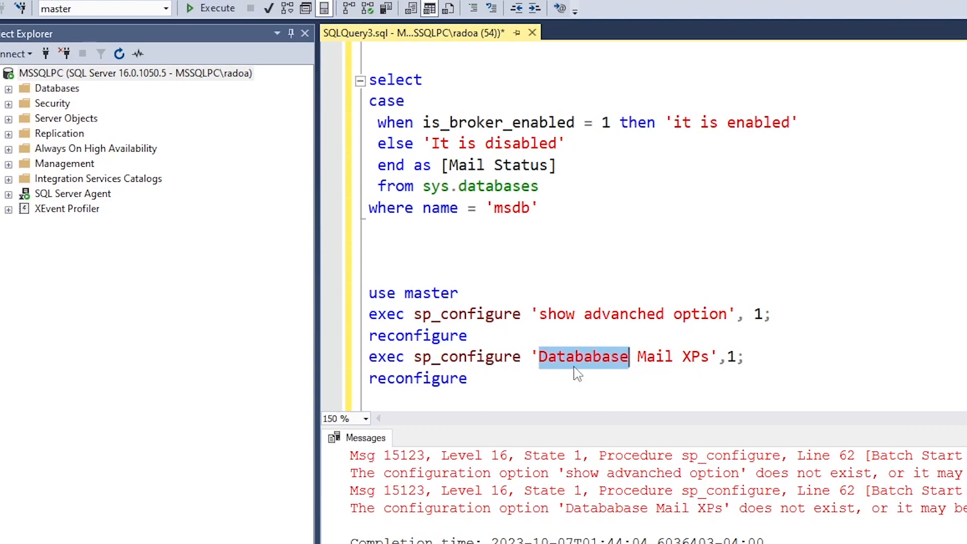
{"action": "type", "text": "Database"}
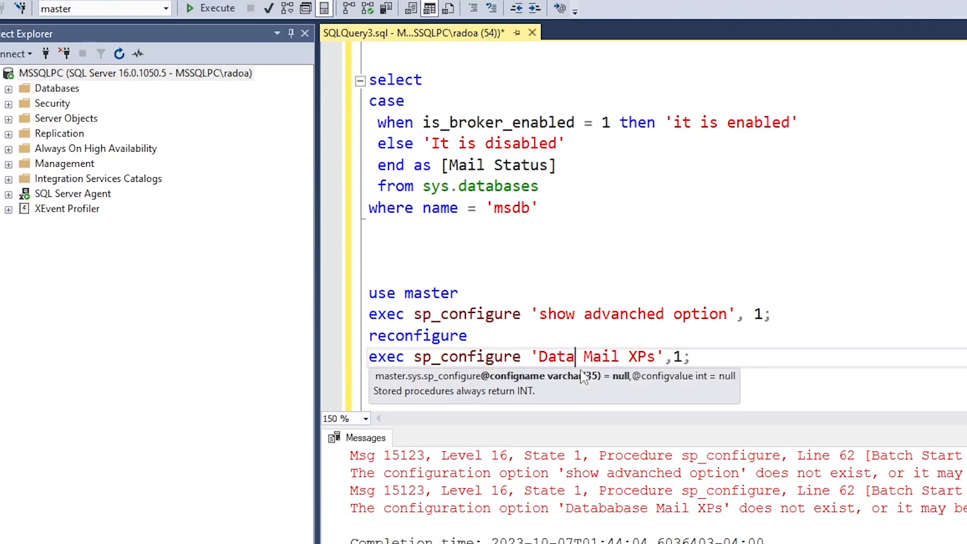
{"action": "left_click", "coordinate": [587, 317]}
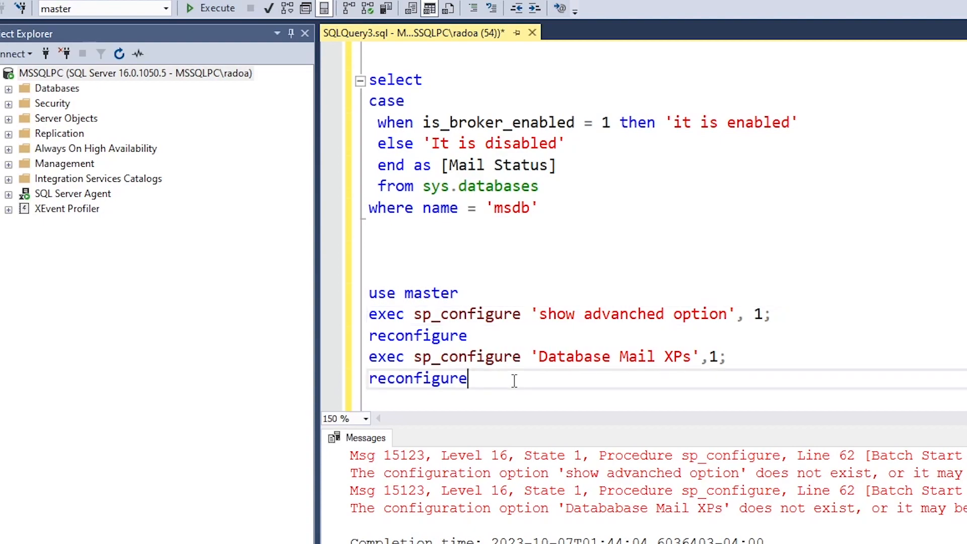
{"action": "left_click_drag", "start_coordinate": [514, 381], "coordinate": [347, 308]}
{"action": "left_click", "coordinate": [211, 8]}
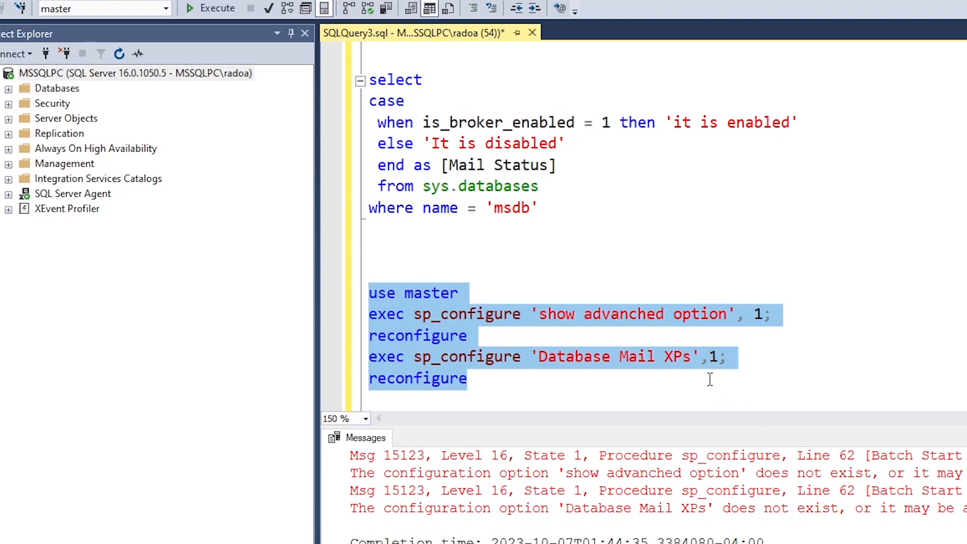
Correct 'advanched' to 'advanced' and rerun the configuration block
{"action": "left_click", "coordinate": [633, 320]}
{"action": "double_click", "coordinate": [579, 359]}
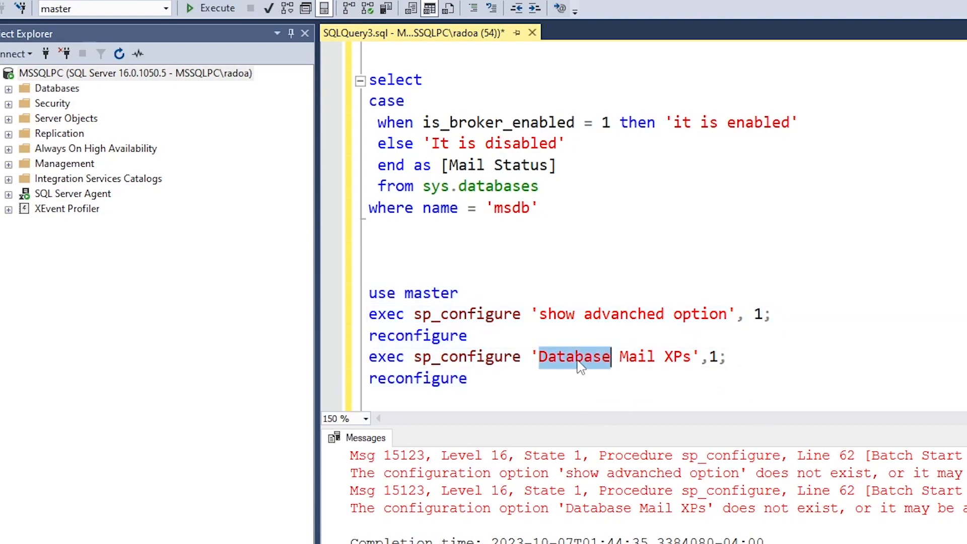
{"action": "double_click", "coordinate": [611, 316]}
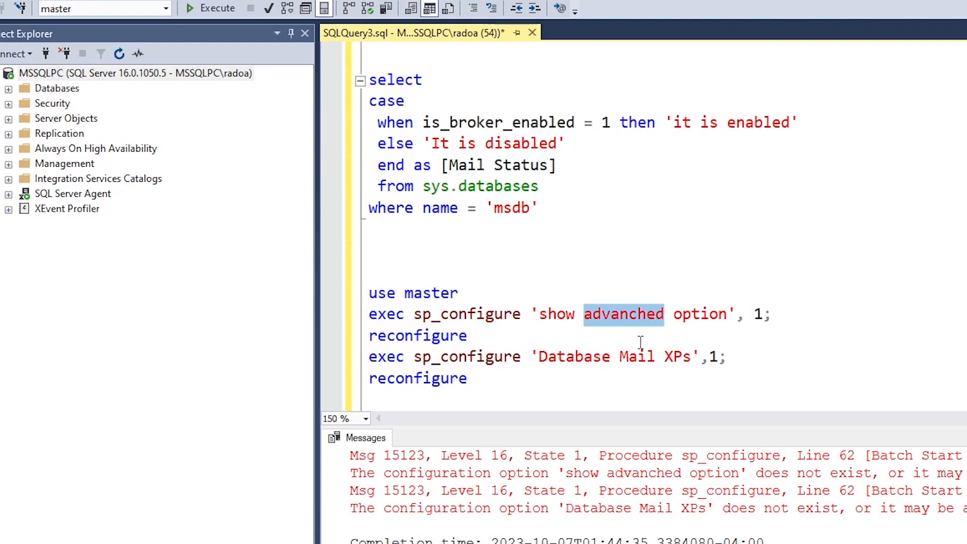
{"action": "type", "text": "advan"}
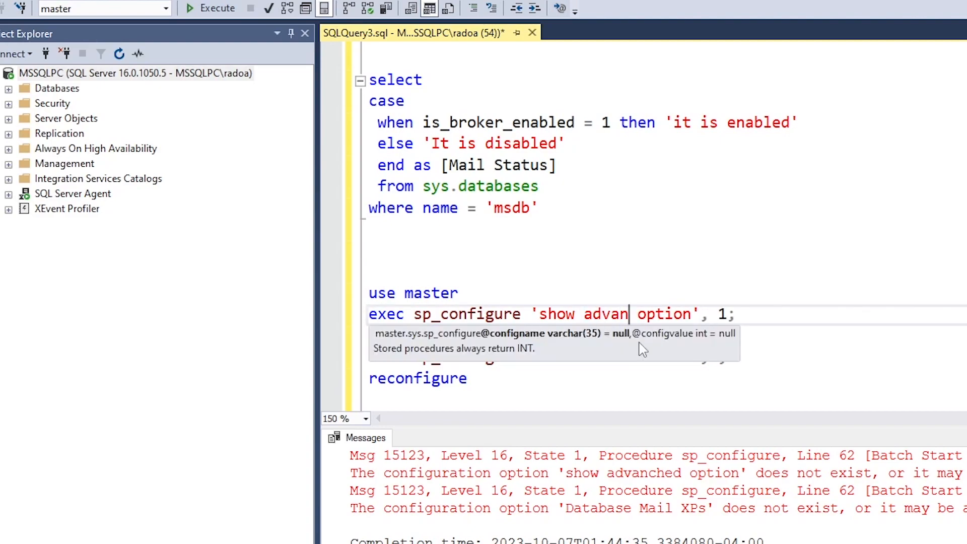
{"action": "type", "text": "ced"}
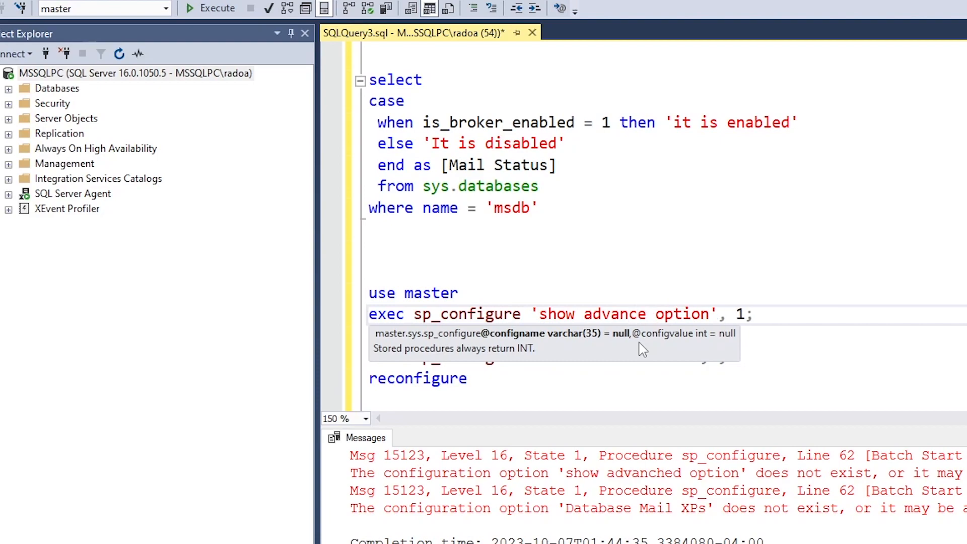
{"action": "left_click", "coordinate": [647, 360]}
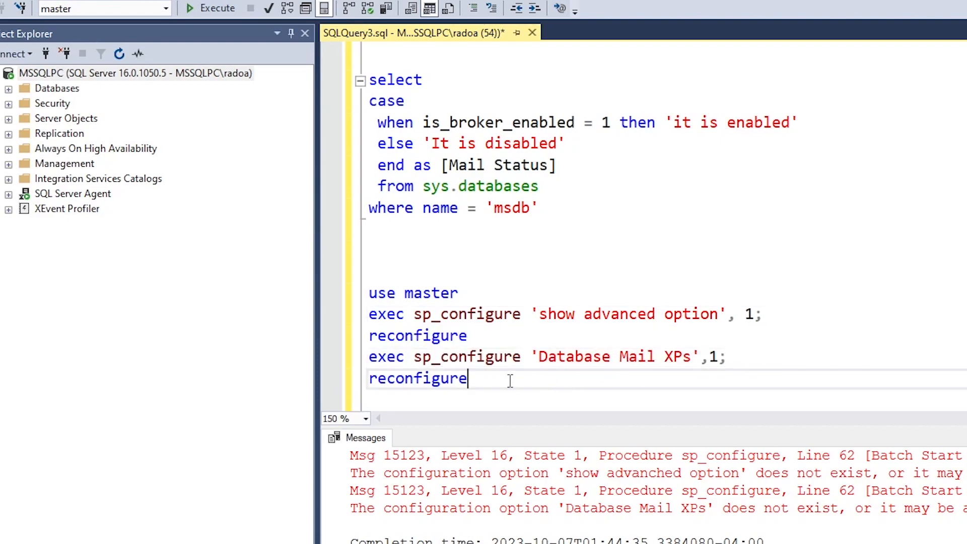
{"action": "left_click_drag", "start_coordinate": [524, 384], "coordinate": [369, 292]}
{"action": "left_click", "coordinate": [212, 8]}
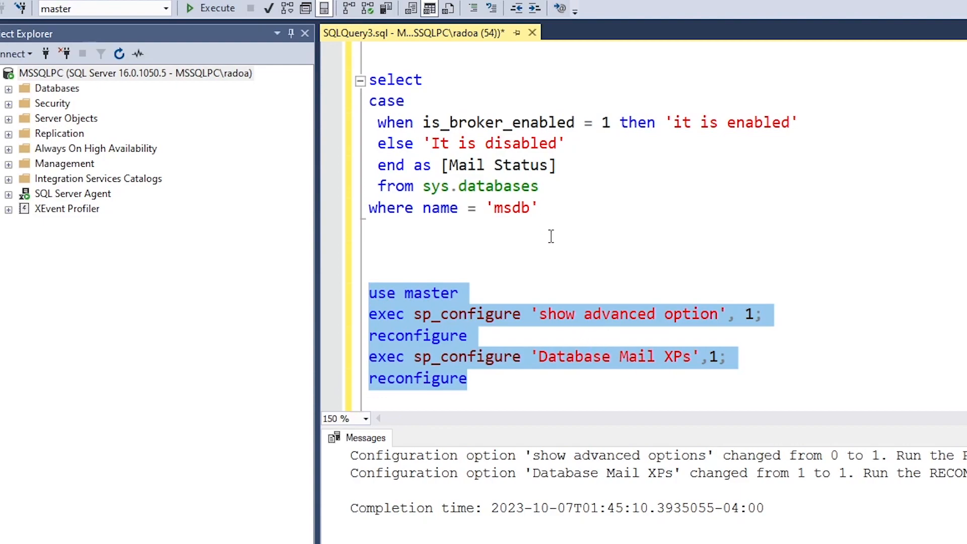
Add a blank line below the configuration script for new code
{"action": "left_click_drag", "start_coordinate": [538, 209], "coordinate": [370, 79]}
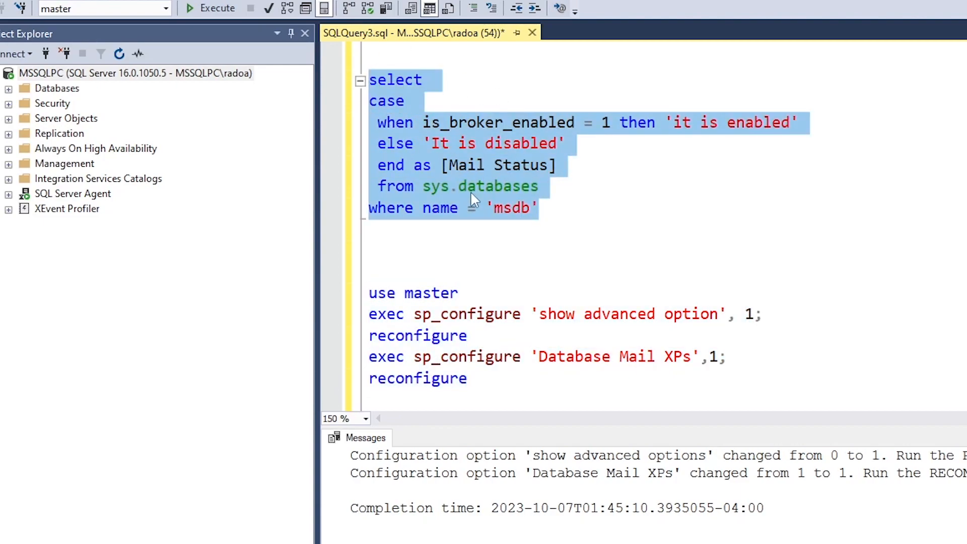
{"action": "left_click_drag", "start_coordinate": [483, 391], "coordinate": [351, 298]}
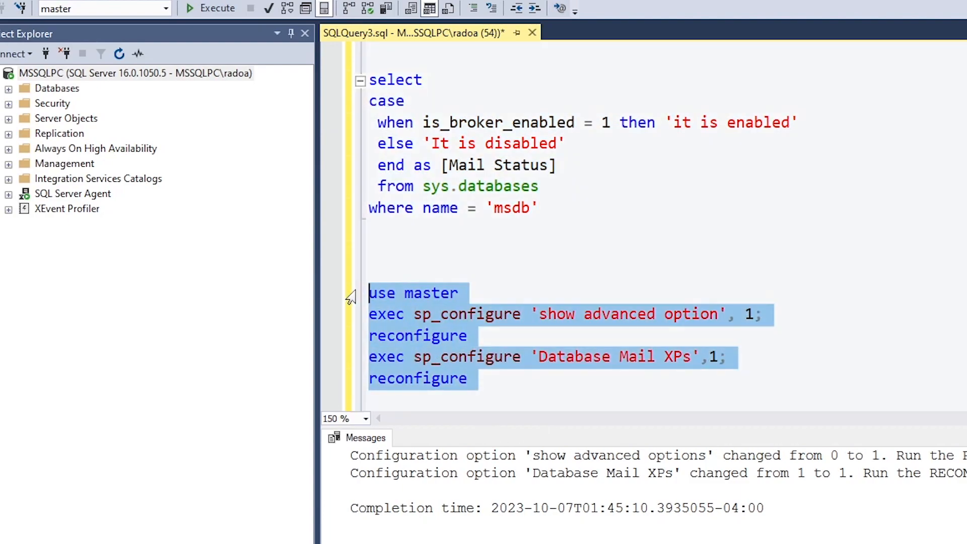
{"action": "left_click", "coordinate": [538, 373]}
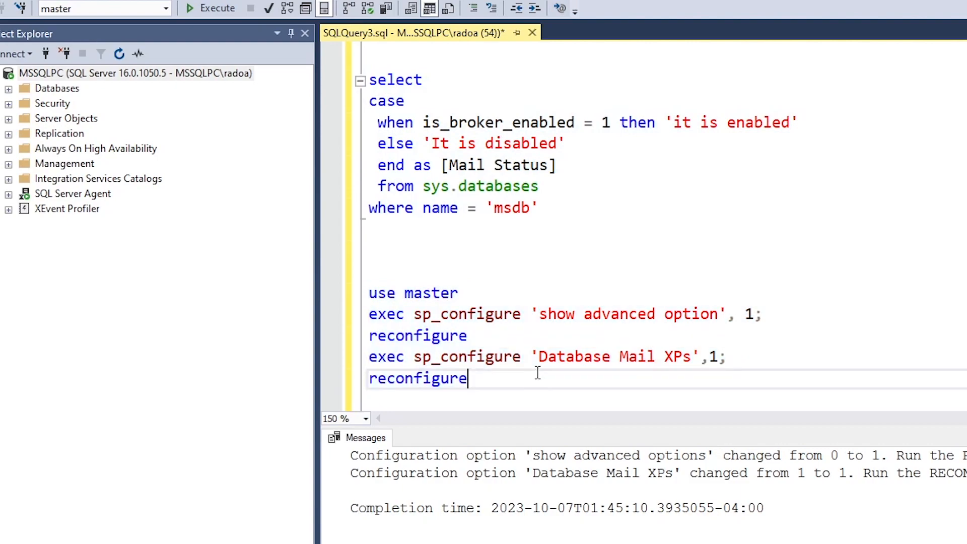
{"action": "key", "text": "Return"}
{"action": "key", "text": "Return"}
{"action": "key", "text": "Return"}
{"action": "key", "text": "Return"}
{"action": "key", "text": "Up"}
{"action": "key", "text": "Up"}
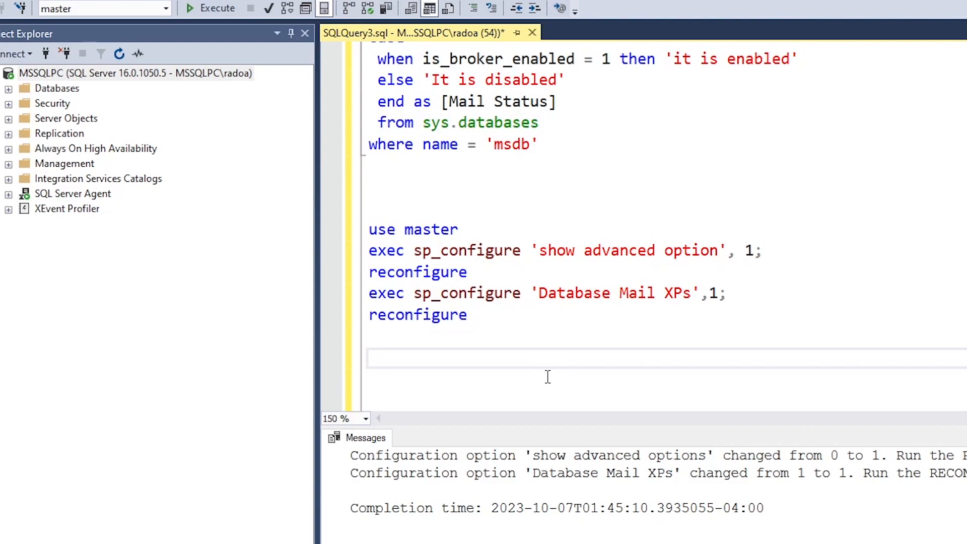
Add the comment '-- create profile' below the configuration script
{"action": "type", "text": "--"}
{"action": "type", "text": " to"}
{"action": "type", "text": " cre"}
{"action": "type", "text": "a"}
{"action": "key", "text": "BackSpace"}
{"action": "key", "text": "BackSpace"}
{"action": "key", "text": "BackSpace"}
{"action": "key", "text": "BackSpace"}
{"action": "key", "text": "BackSpace"}
{"action": "key", "text": "BackSpace"}
{"action": "key", "text": "BackSpace"}
{"action": "type", "text": "cretae"}
{"action": "key", "text": "BackSpace"}
{"action": "key", "text": "BackSpace"}
{"action": "key", "text": "BackSpace"}
{"action": "key", "text": "BackSpace"}
{"action": "key", "text": "BackSpace"}
{"action": "key", "text": "BackSpace"}
{"action": "type", "text": "reate profile"}
{"action": "key", "text": "Return"}
{"action": "key", "text": "Return"}
{"action": "key", "text": "BackSpace"}
Add use msdb and exec msdb.dbo.sysmail_add_account_sp lines under the comment
{"action": "type", "text": "use"}
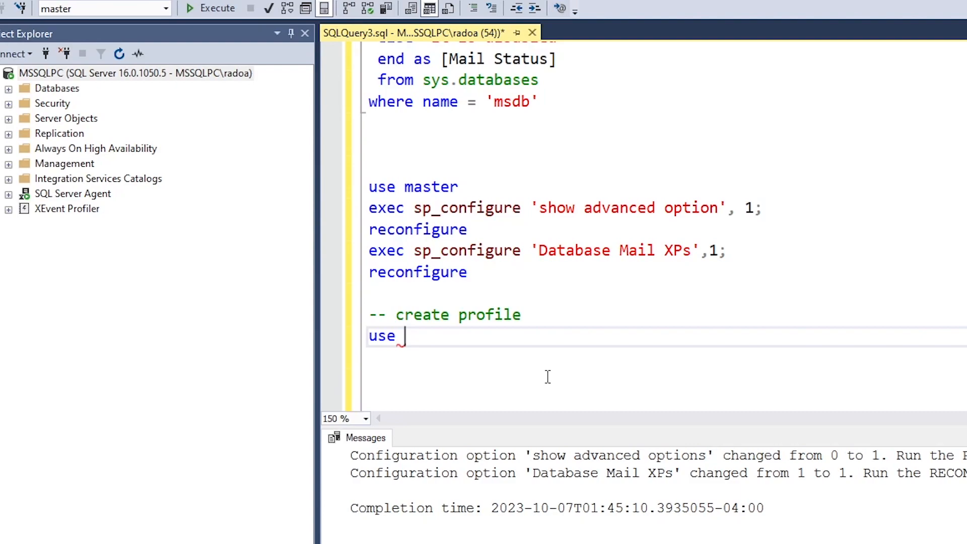
{"action": "type", "text": "msdb"}
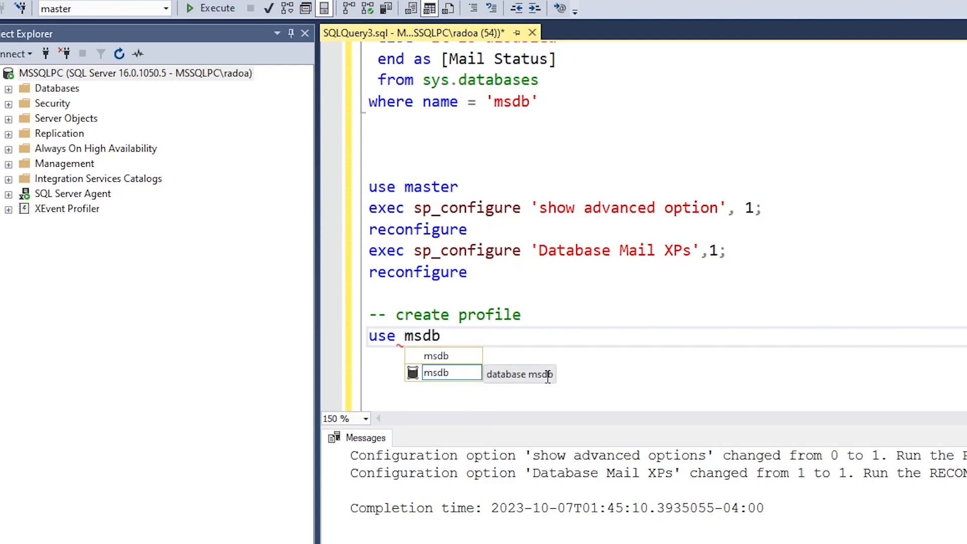
{"action": "key", "text": "Escape"}
{"action": "key", "text": "Return"}
{"action": "type", "text": "exec"}
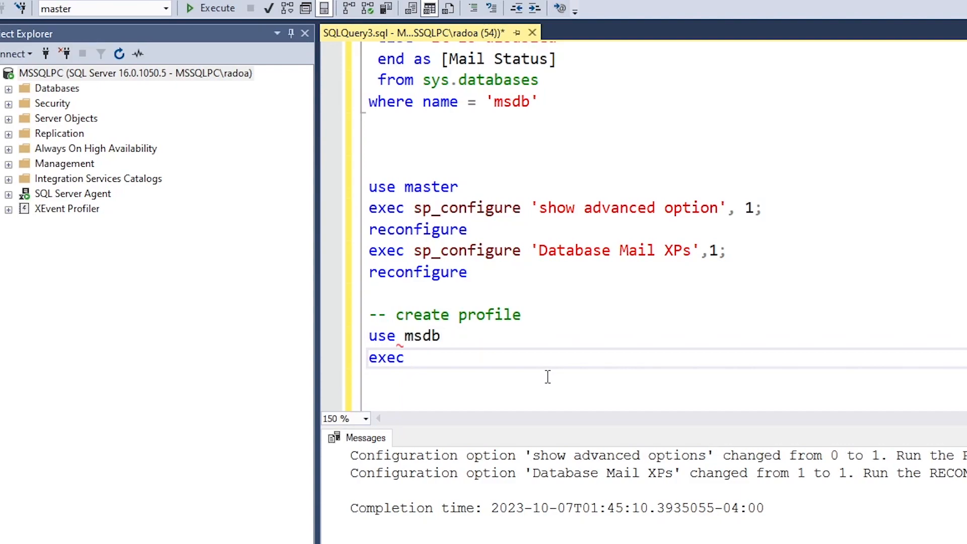
{"action": "type", "text": " msdb."}
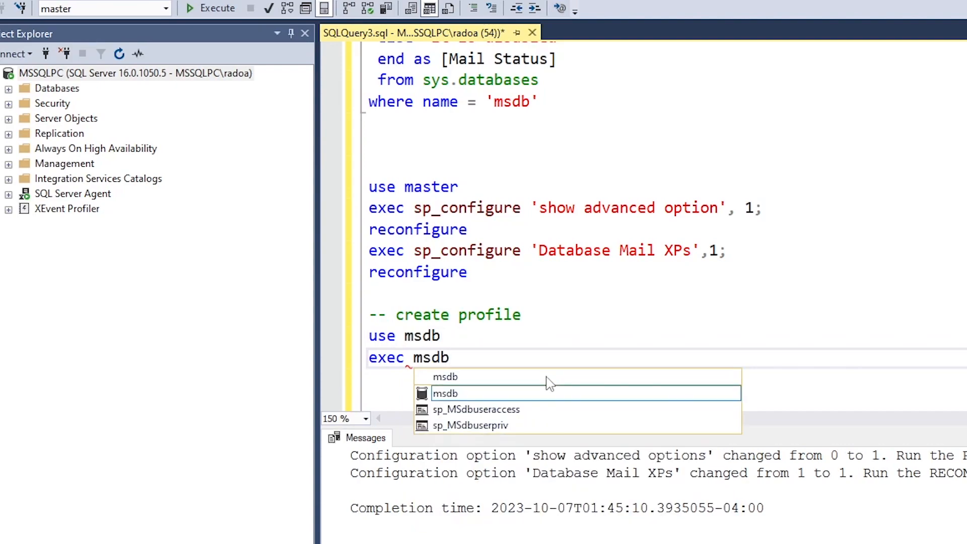
{"action": "type", "text": "o"}
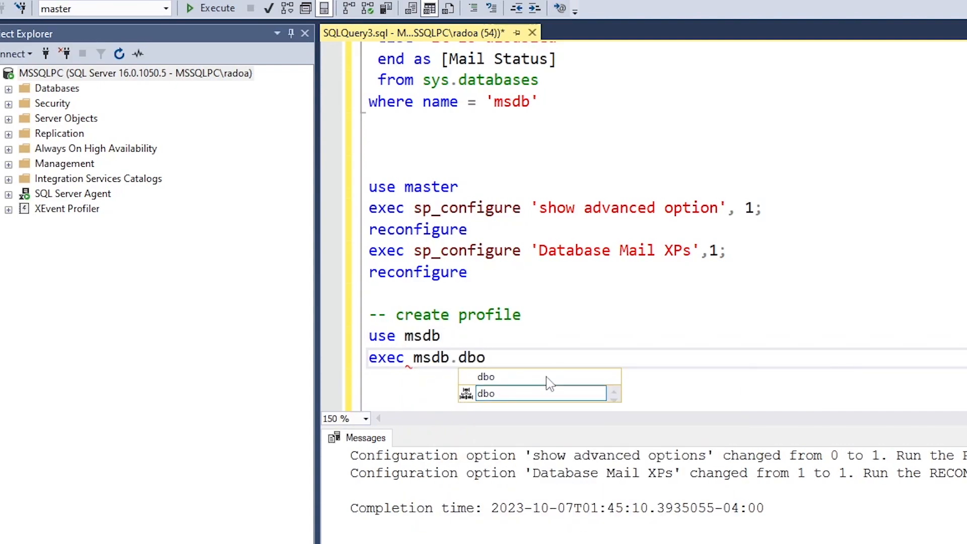
{"action": "type", "text": ".sysmail"}
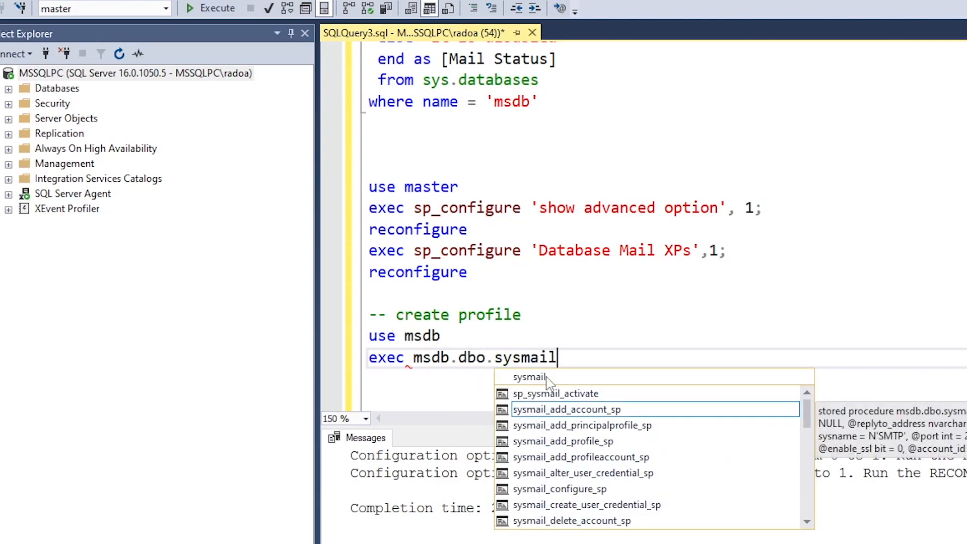
{"action": "key", "text": "Tab"}
{"action": "key", "text": "Return"}
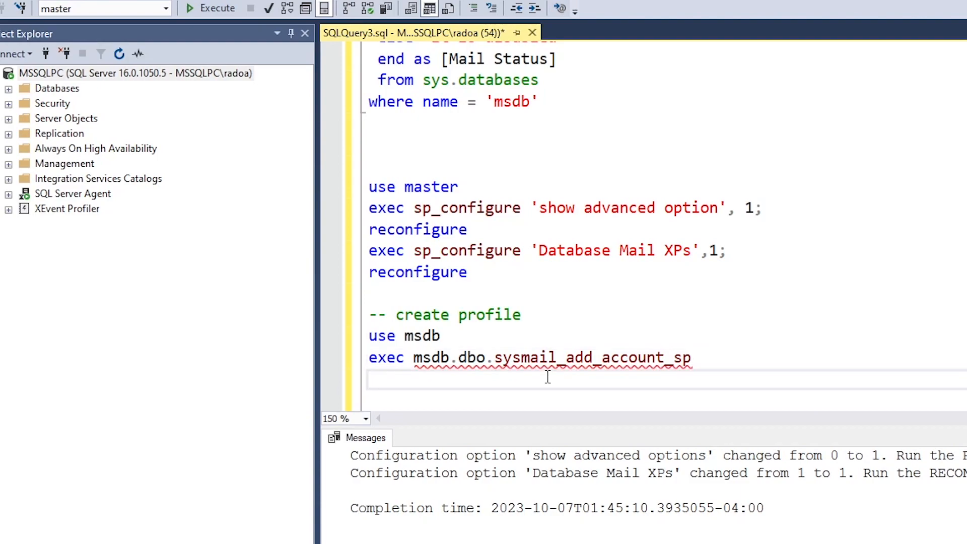
{"action": "type", "text": "@"}
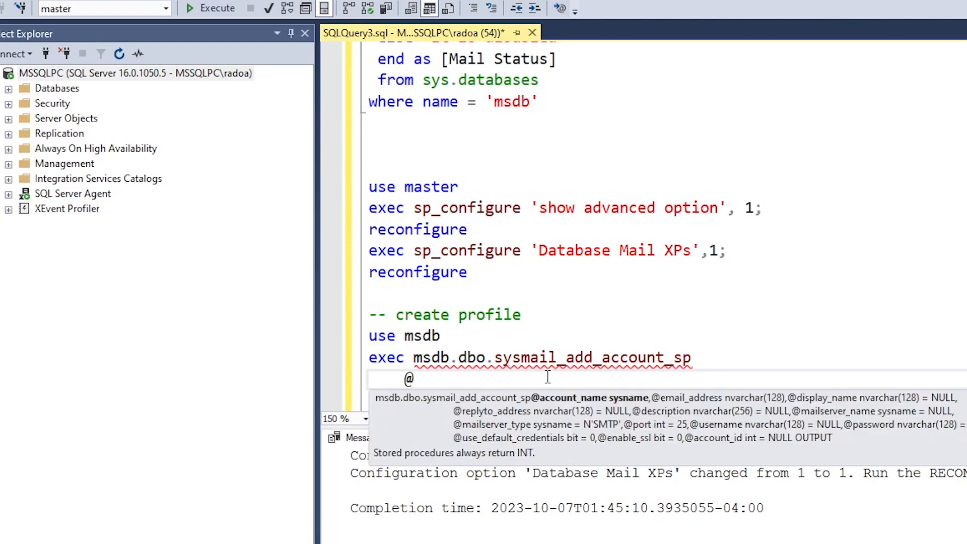
{"action": "type", "text": "account_name = "}
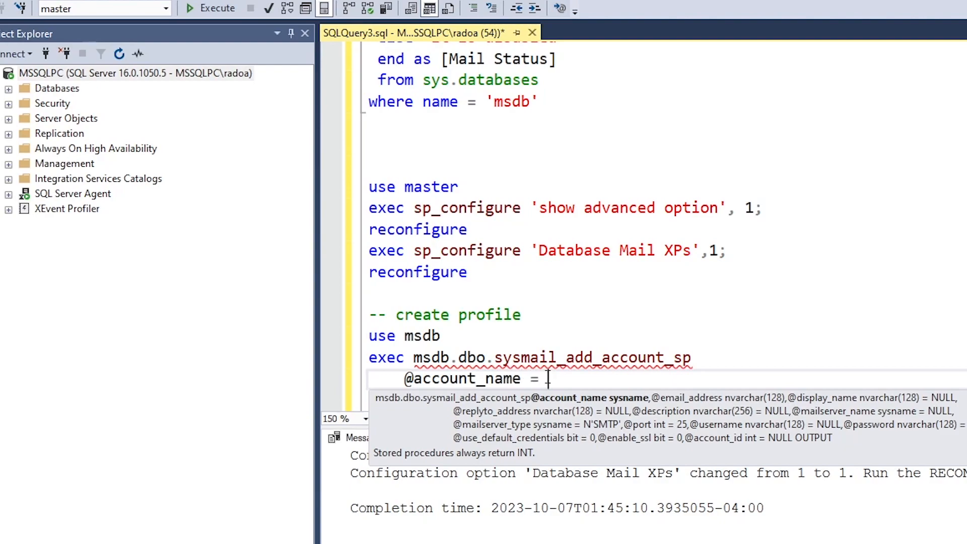
{"action": "type", "text": "'DemoAccount'"}
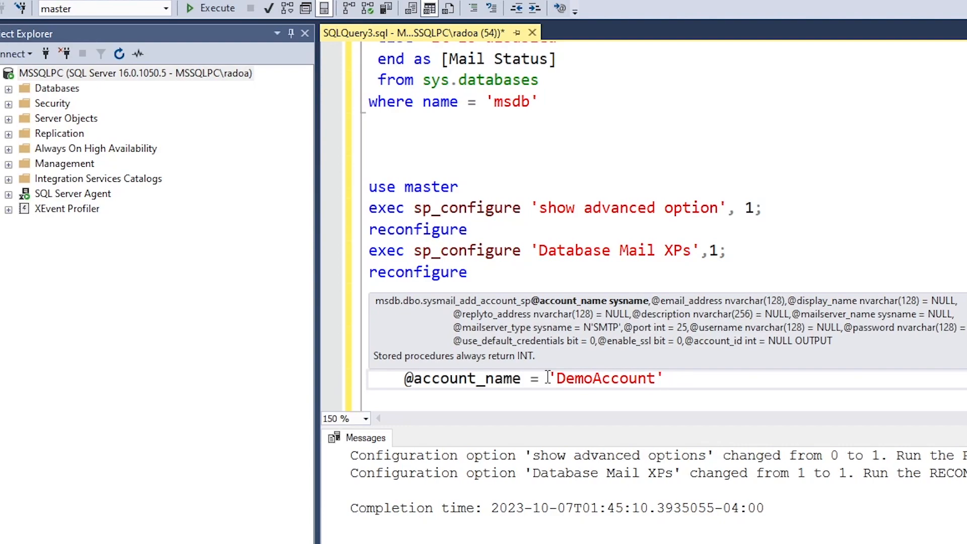
{"action": "type", "text": ","}
{"action": "key", "text": "Return"}
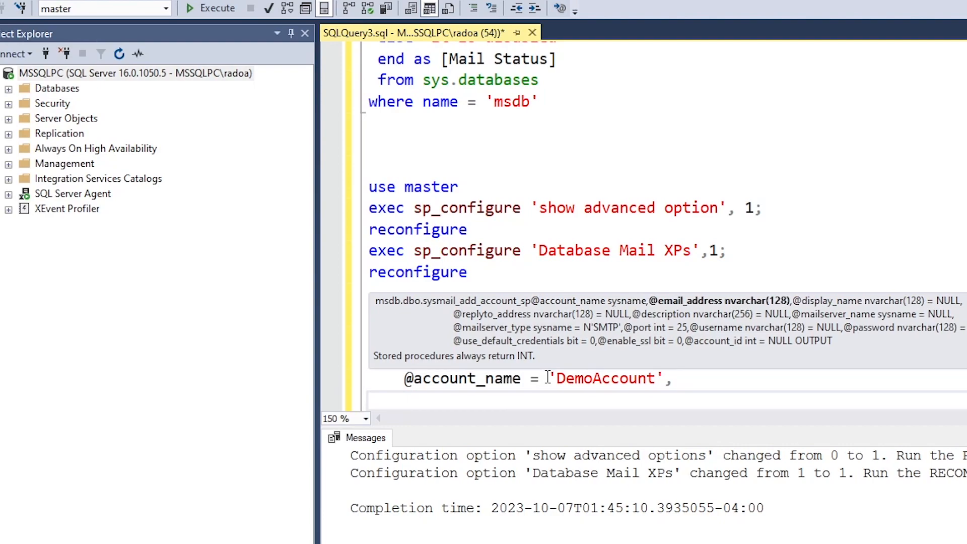
{"action": "type", "text": "@"}
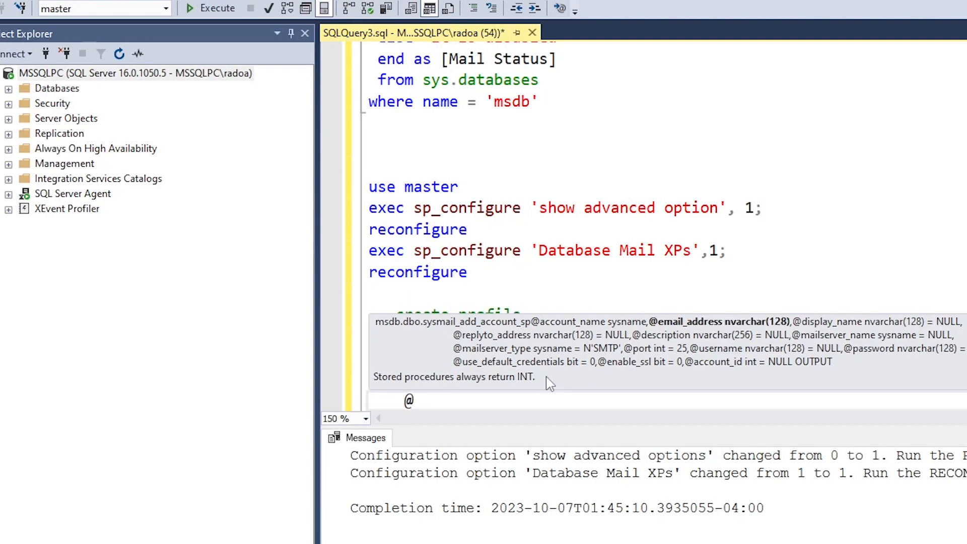
{"action": "type", "text": "email_address = '"}
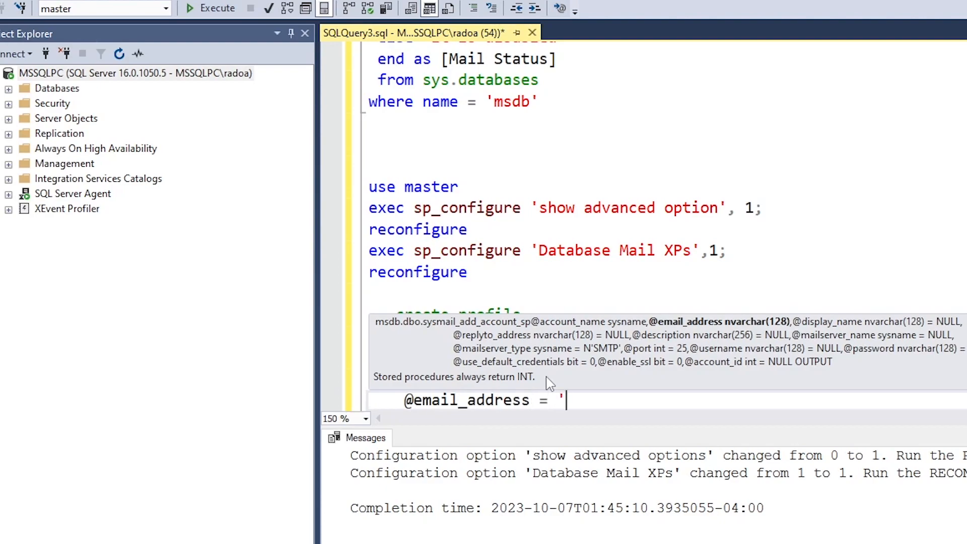
{"action": "left_click", "coordinate": [861, 404]}
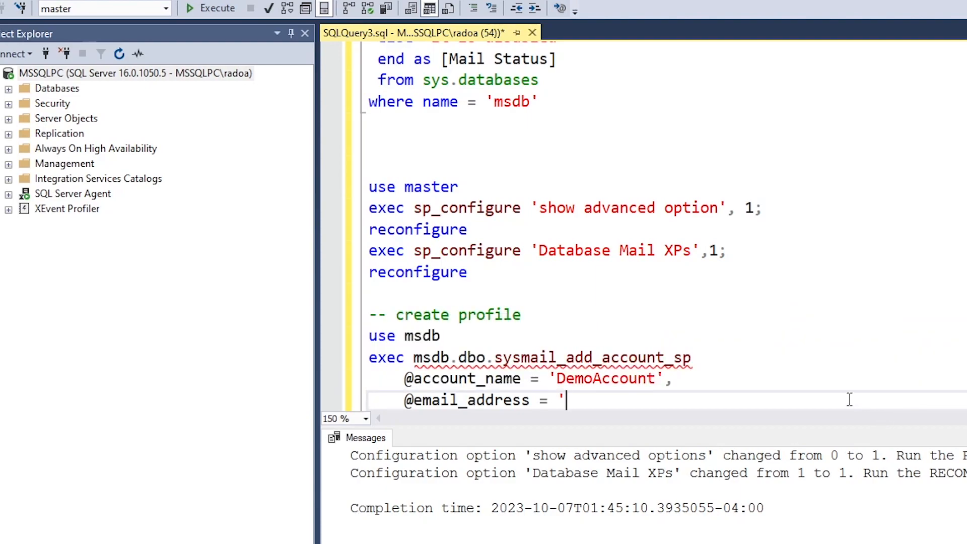
{"action": "scroll", "coordinate": [807, 367], "scroll_direction": "down", "scroll_amount": 1}
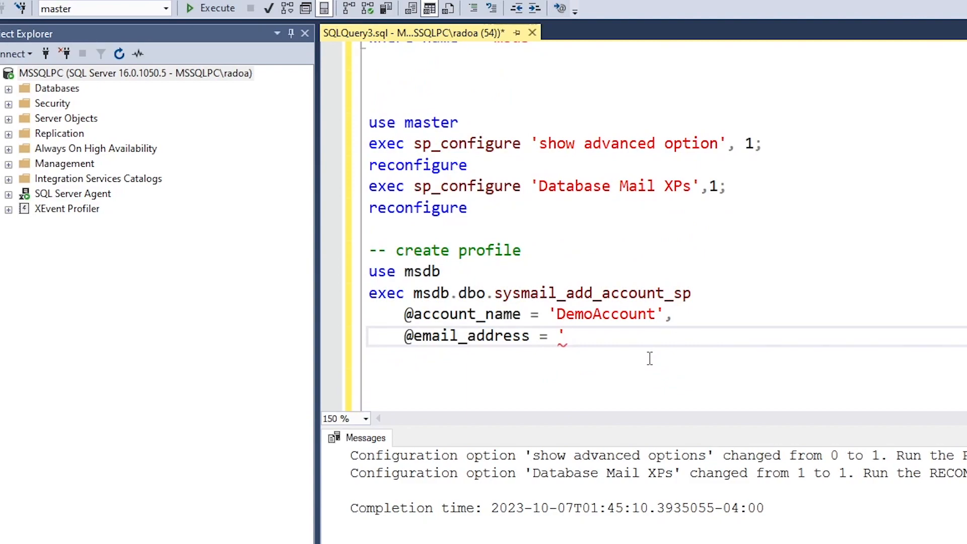
{"action": "key", "text": "ctrl+v"}
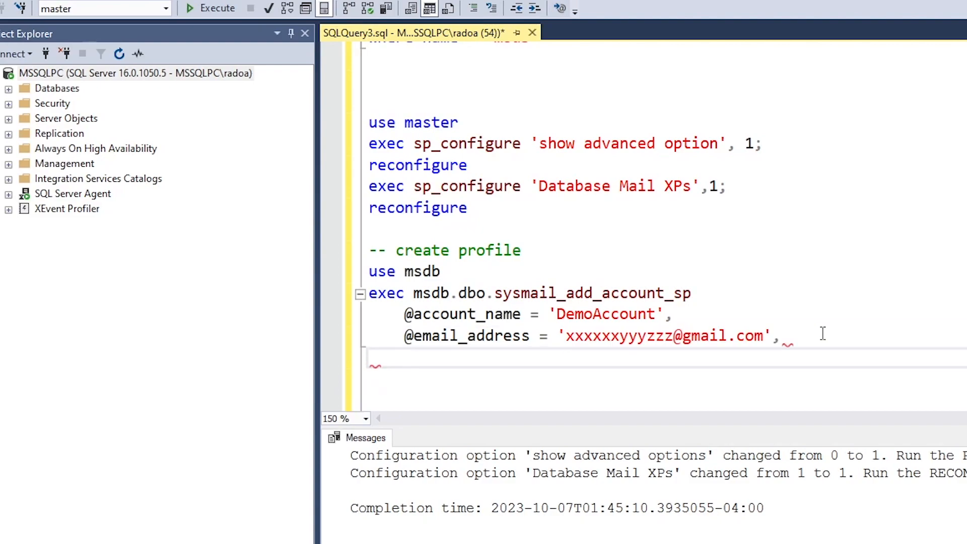
{"action": "key", "text": "Return"}
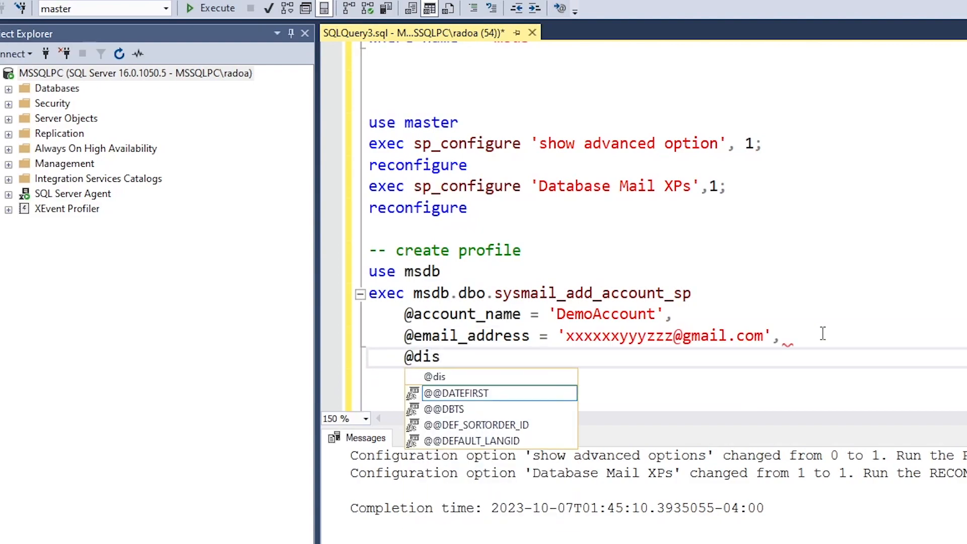
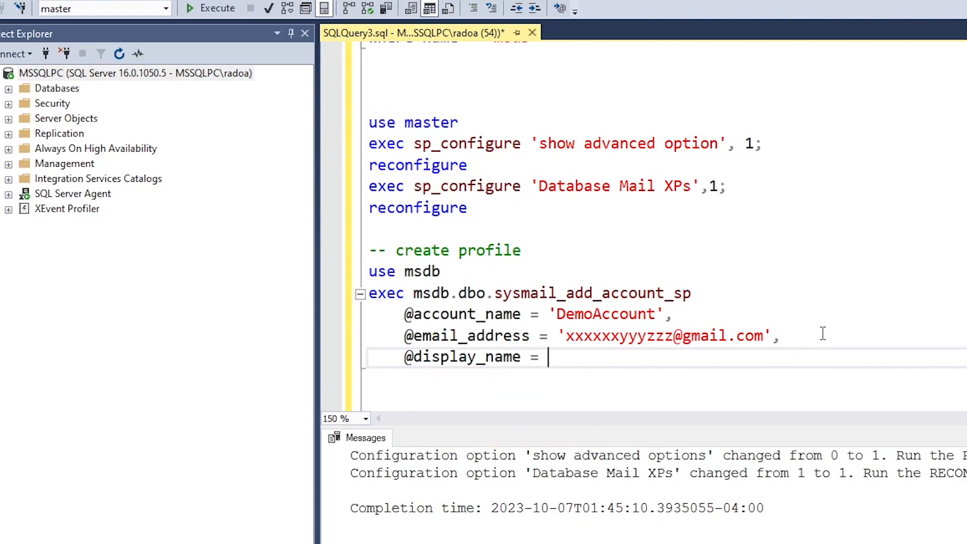
{"action": "key", "text": "Return"}
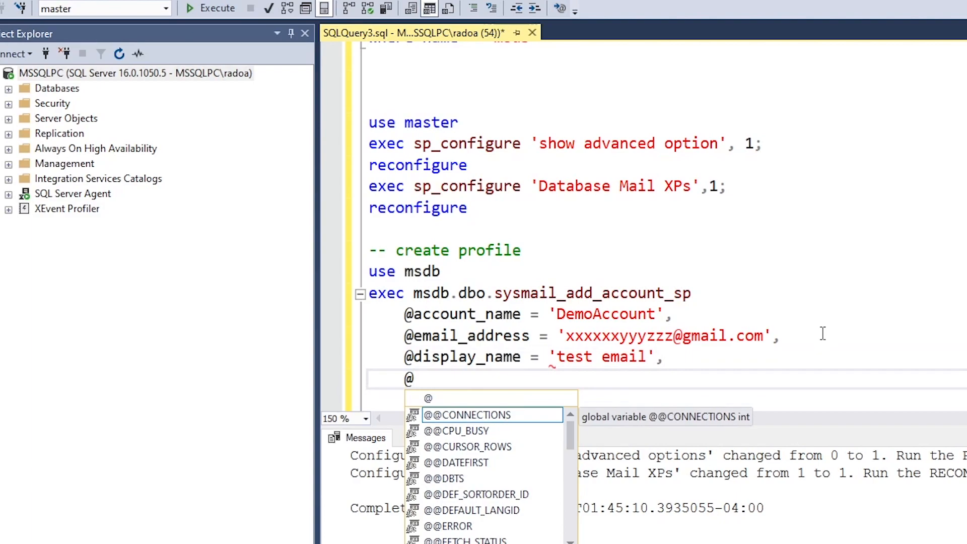
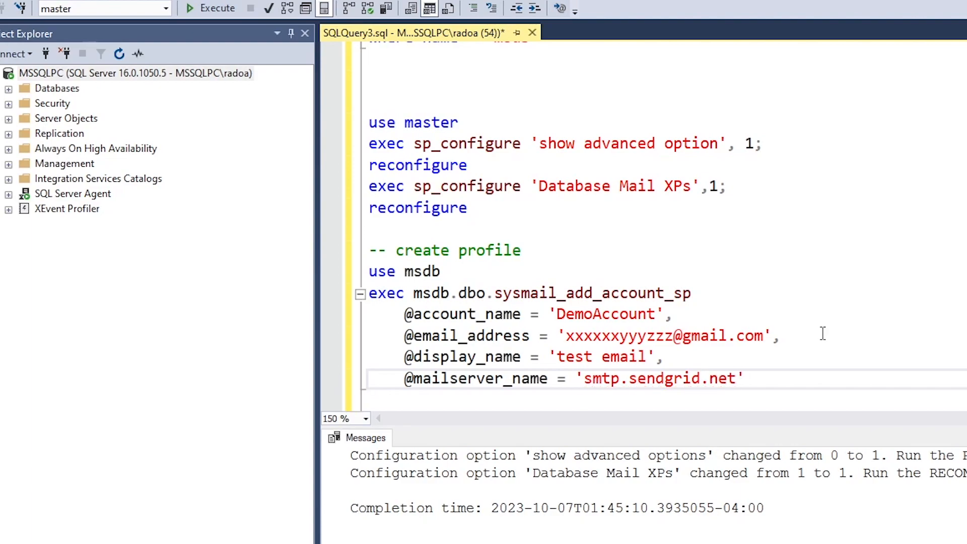
{"action": "key", "text": "Return"}
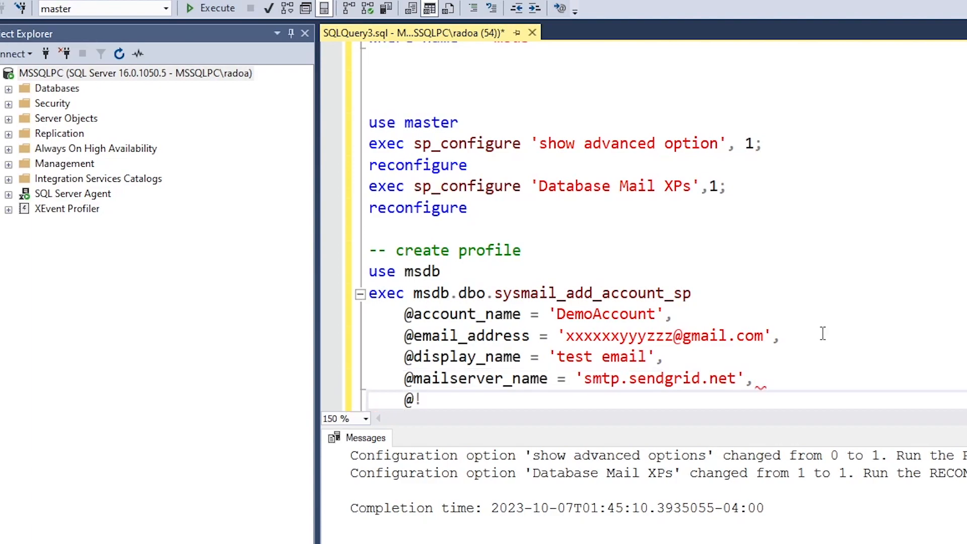
{"action": "key", "text": "BackSpace"}
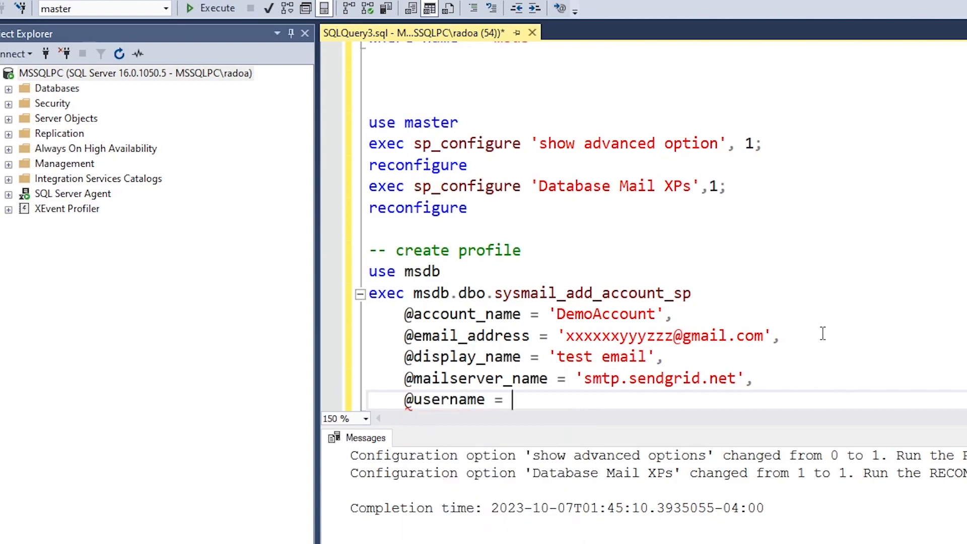
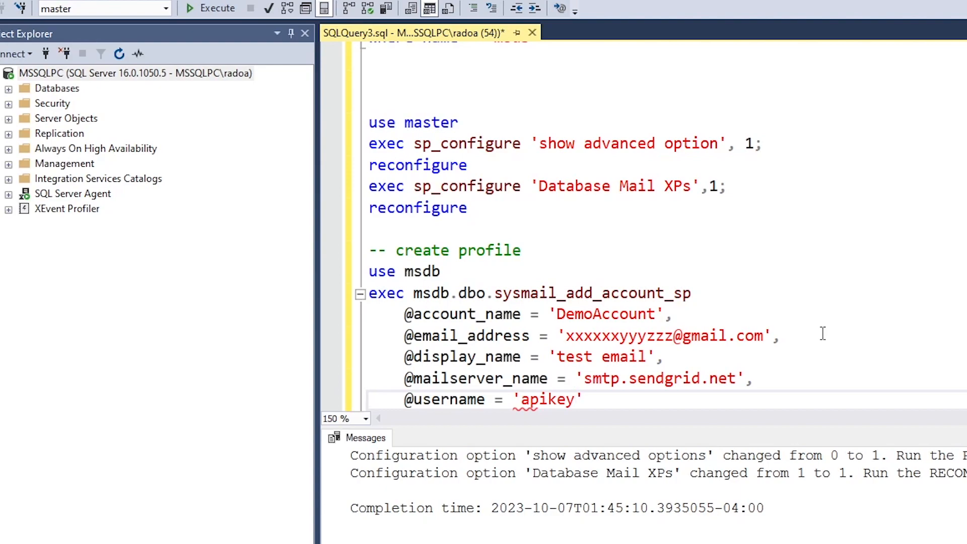
{"action": "key", "text": "Return"}
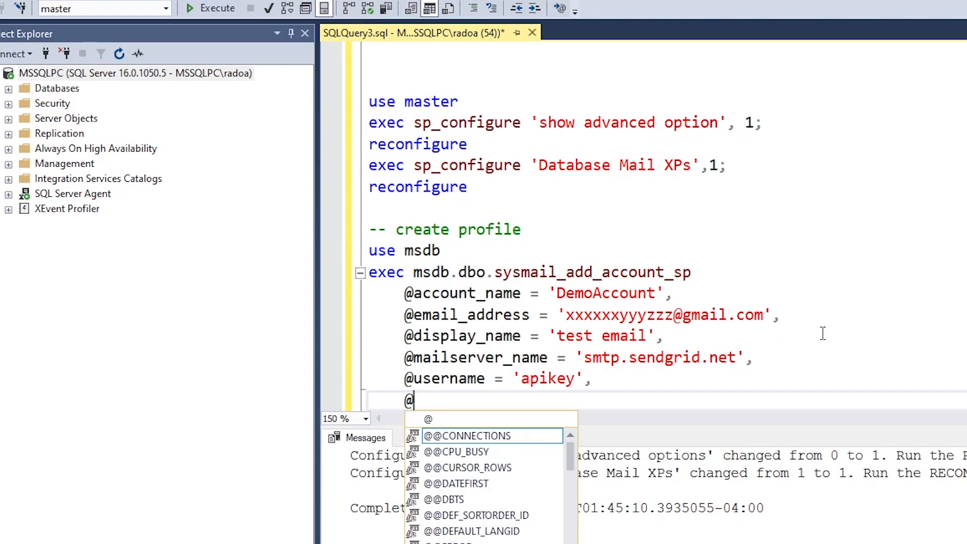
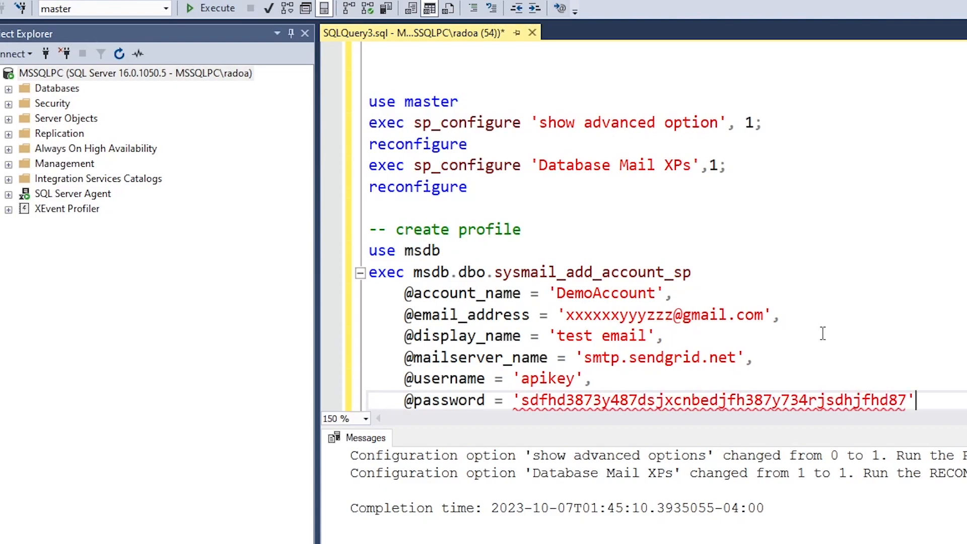
{"action": "key", "text": "Return"}
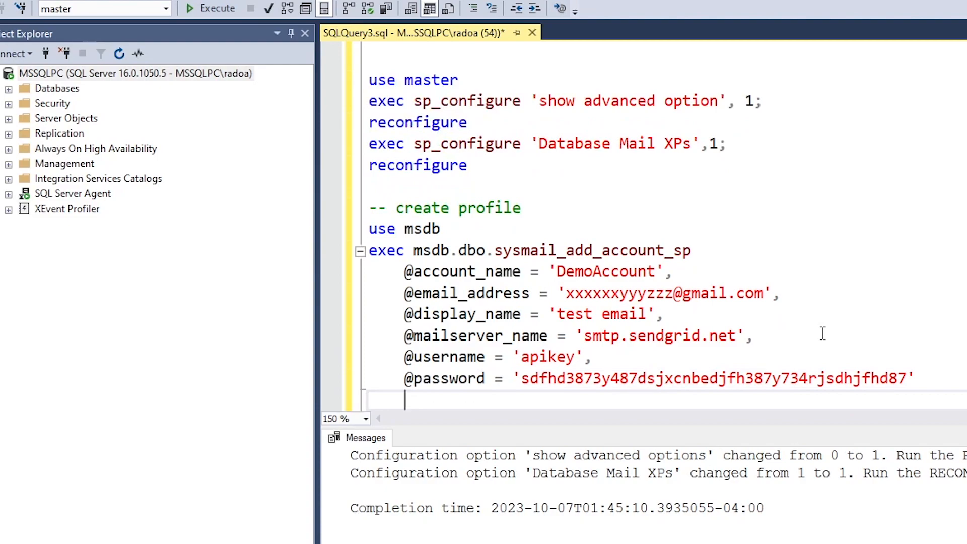
{"action": "key", "text": "Return"}
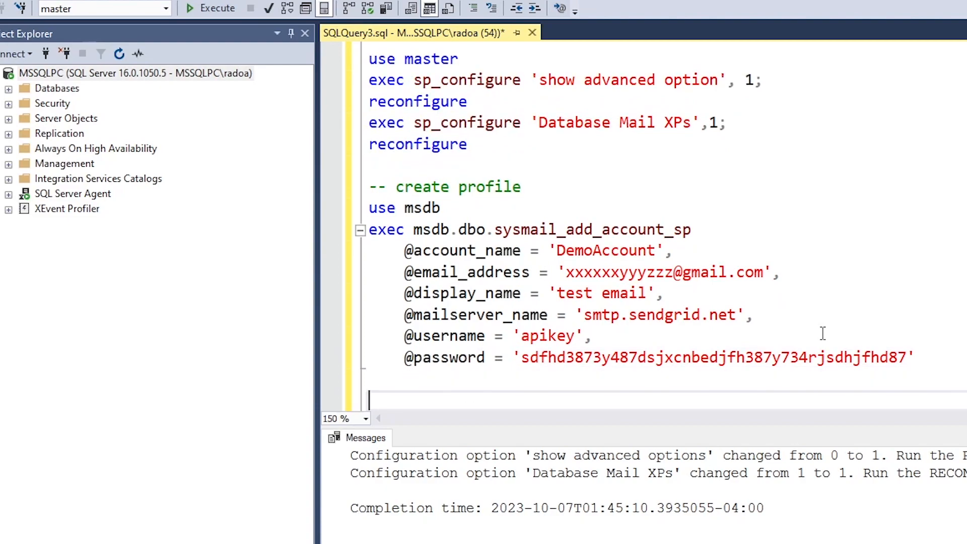
{"action": "key", "text": "Return"}
{"action": "key", "text": "Return"}
{"action": "key", "text": "Up"}
{"action": "key", "text": "Up"}
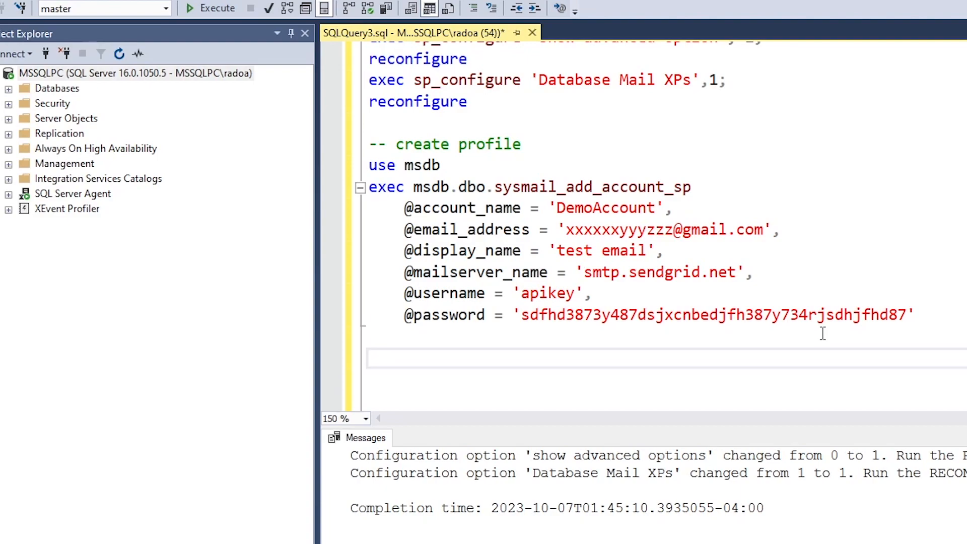
Start an exec msdb.dbo.sysmail_add_profile_sp call below the account script
{"action": "type", "text": "exec s"}
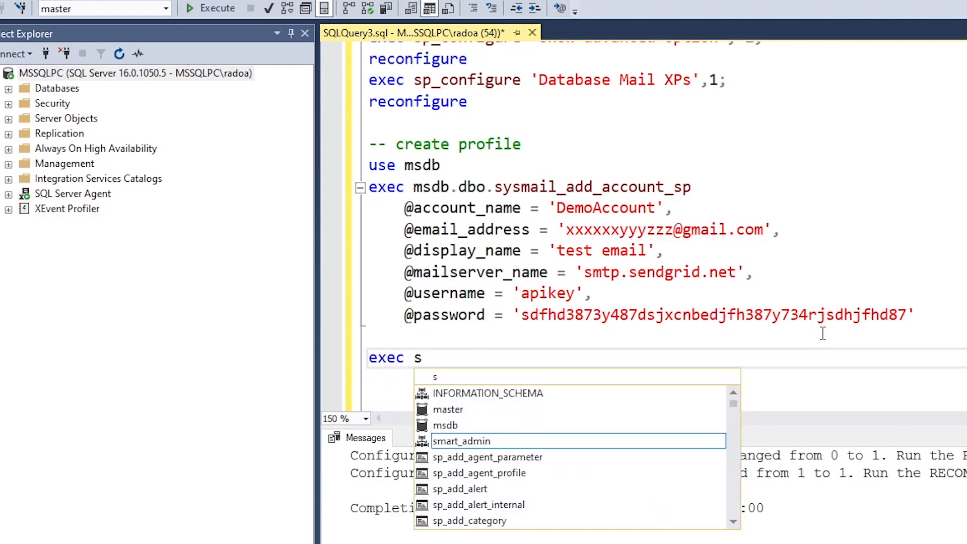
{"action": "key", "text": "BackSpace"}
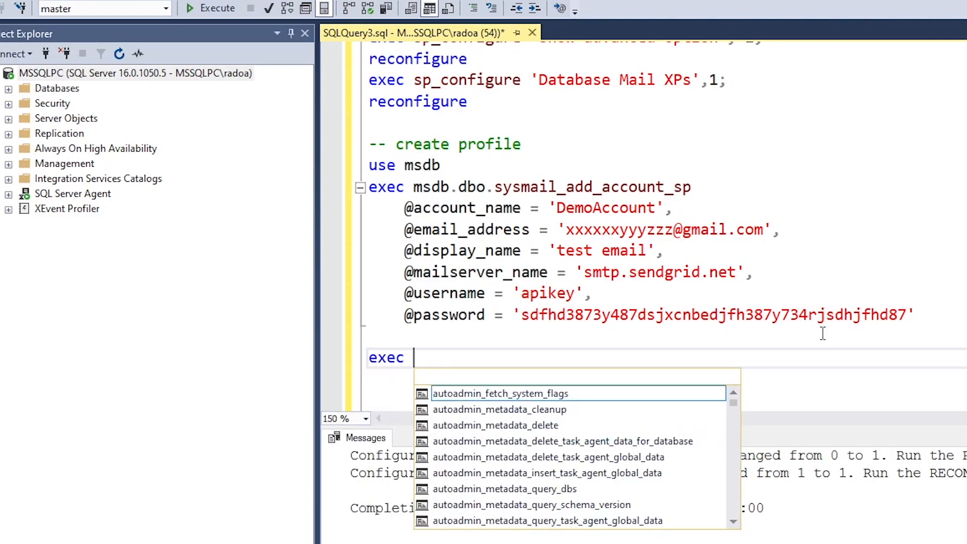
{"action": "type", "text": "msdb.d"}
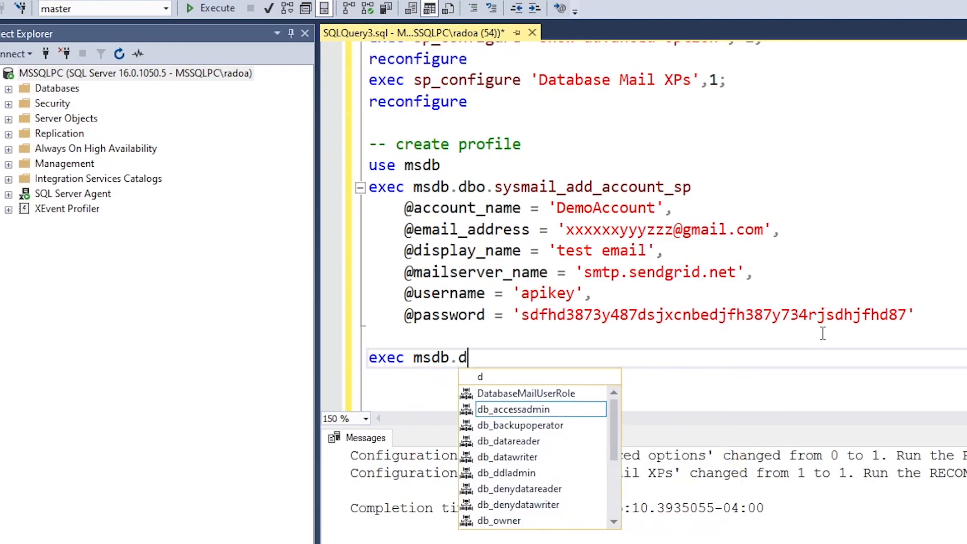
{"action": "type", "text": "bo.mail"}
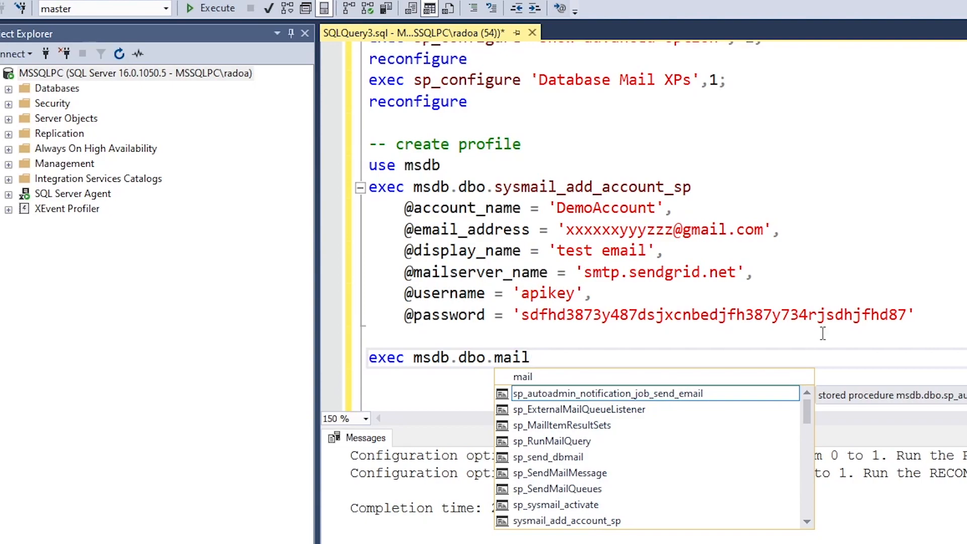
{"action": "key", "text": "BackSpace"}
{"action": "key", "text": "BackSpace"}
{"action": "key", "text": "BackSpace"}
{"action": "key", "text": "BackSpace"}
{"action": "type", "text": "s"}
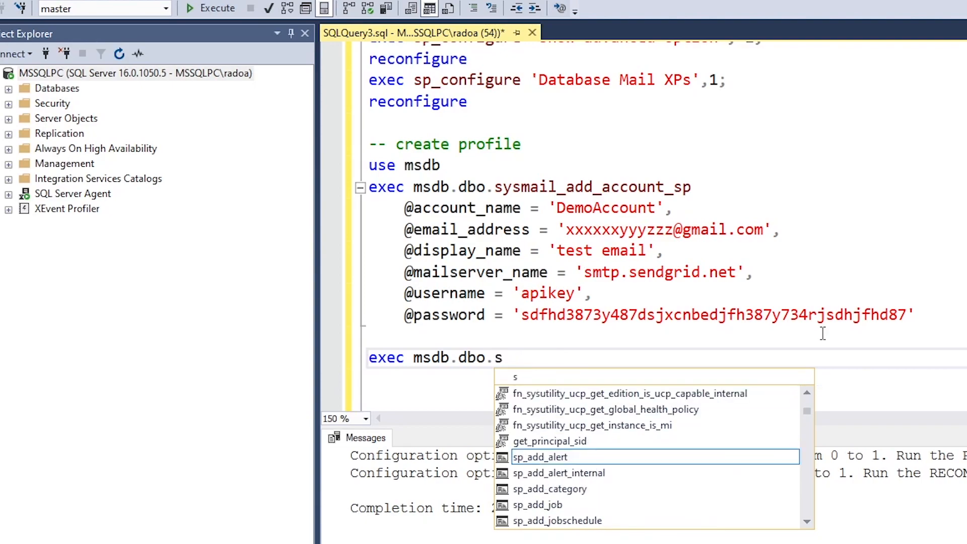
{"action": "type", "text": "ysmail_add"}
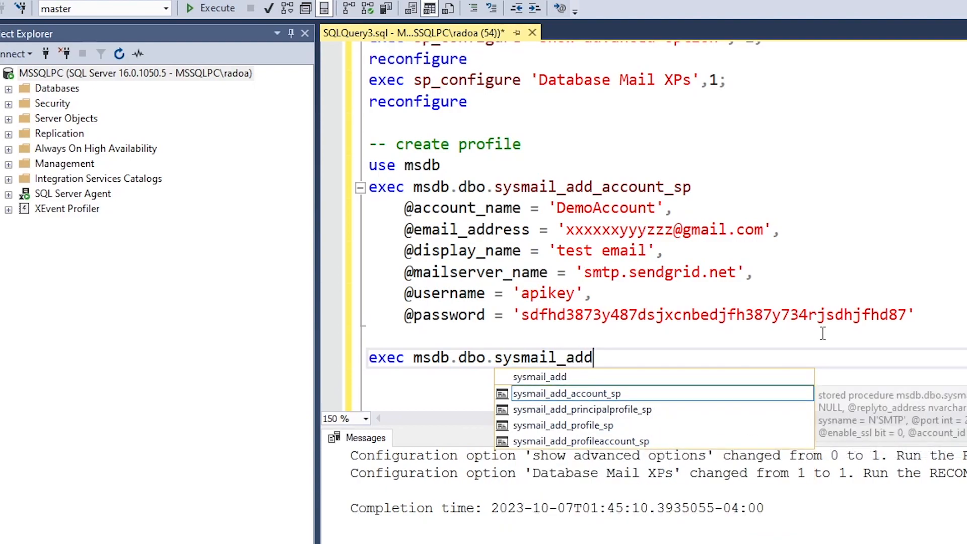
{"action": "key", "text": "Down"}
{"action": "key", "text": "Down"}
{"action": "key", "text": "Tab"}
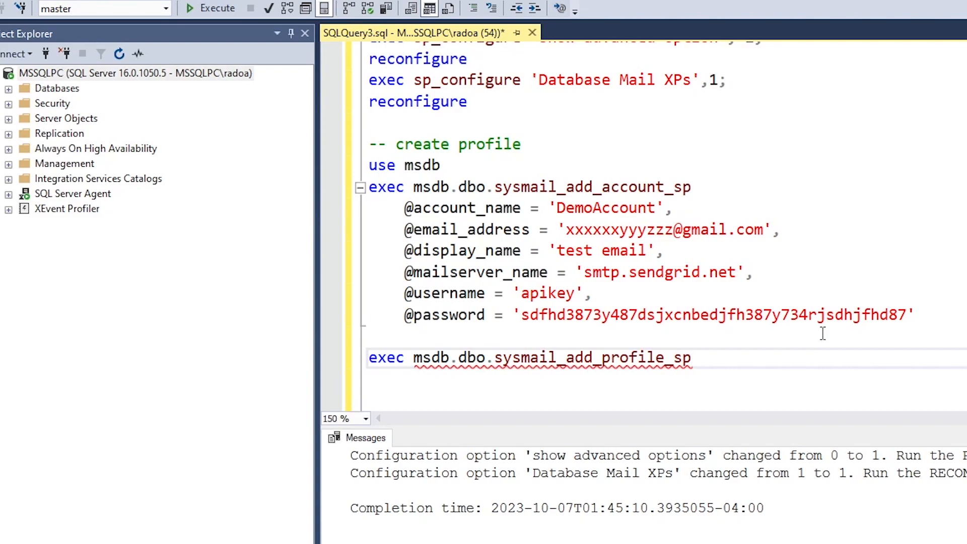
{"action": "key", "text": "Return"}
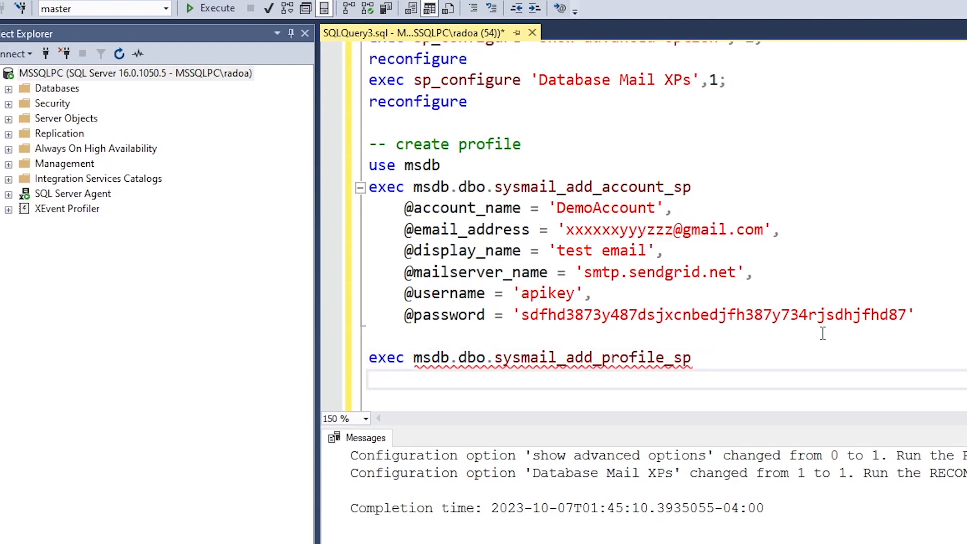
{"action": "type", "text": "@pro"}
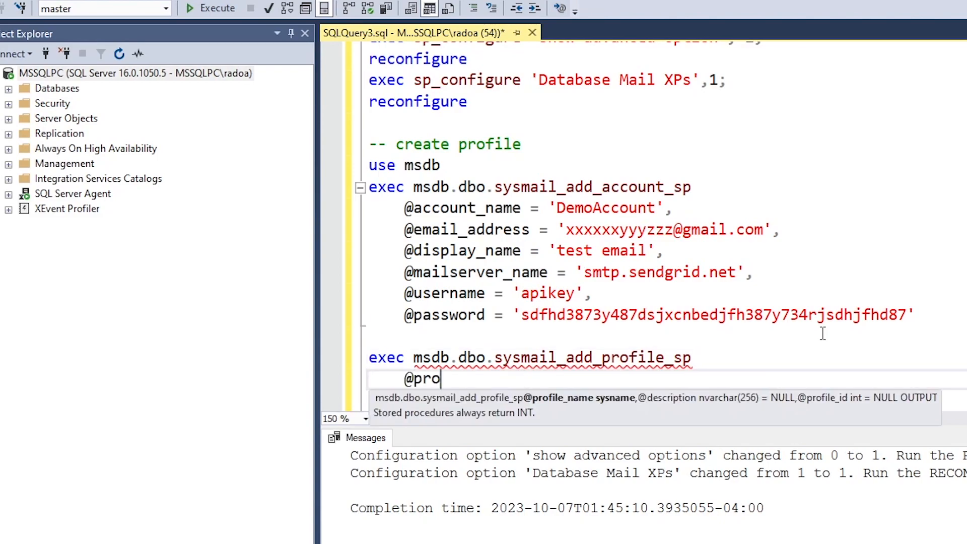
{"action": "type", "text": "file_na"}
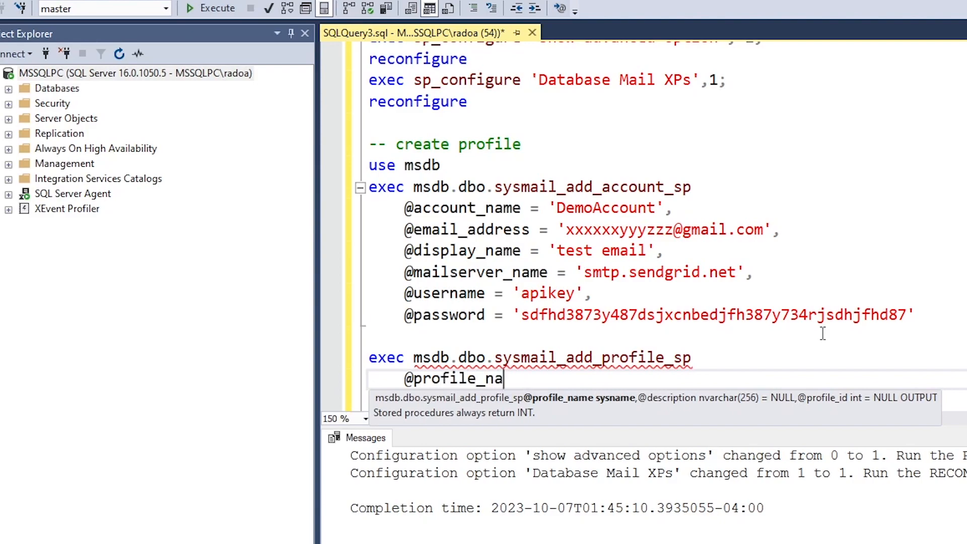
{"action": "type", "text": "me = 'Demoi"}
{"action": "key", "text": "BackSpace"}
{"action": "type", "text": "Profile',"}
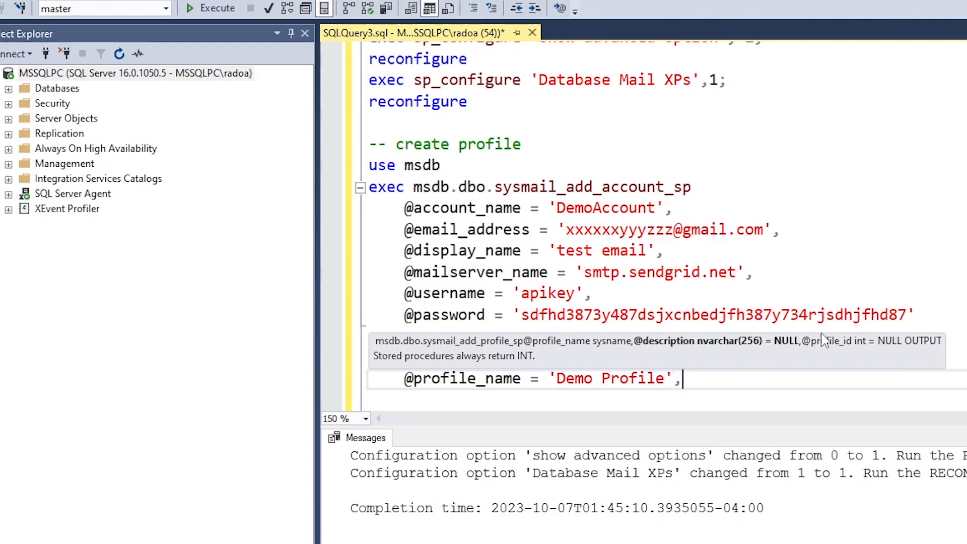
{"action": "key", "text": "Return"}
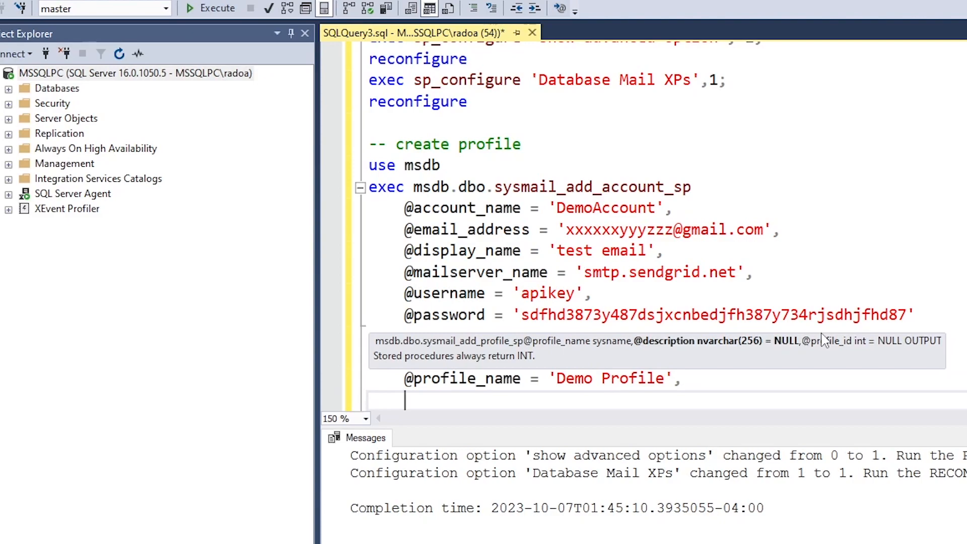
{"action": "left_click", "coordinate": [455, 312]}
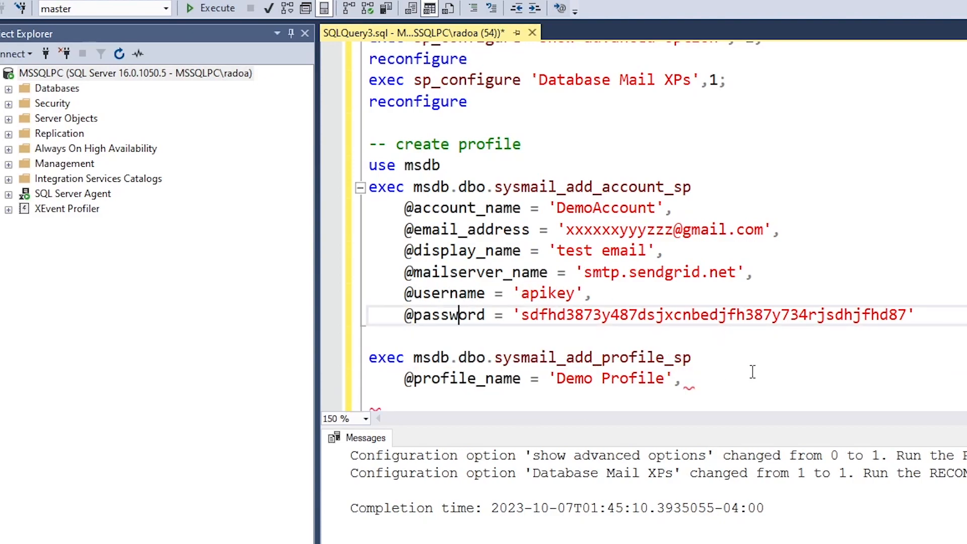
{"action": "left_click", "coordinate": [706, 381]}
{"action": "key", "text": "BackSpace"}
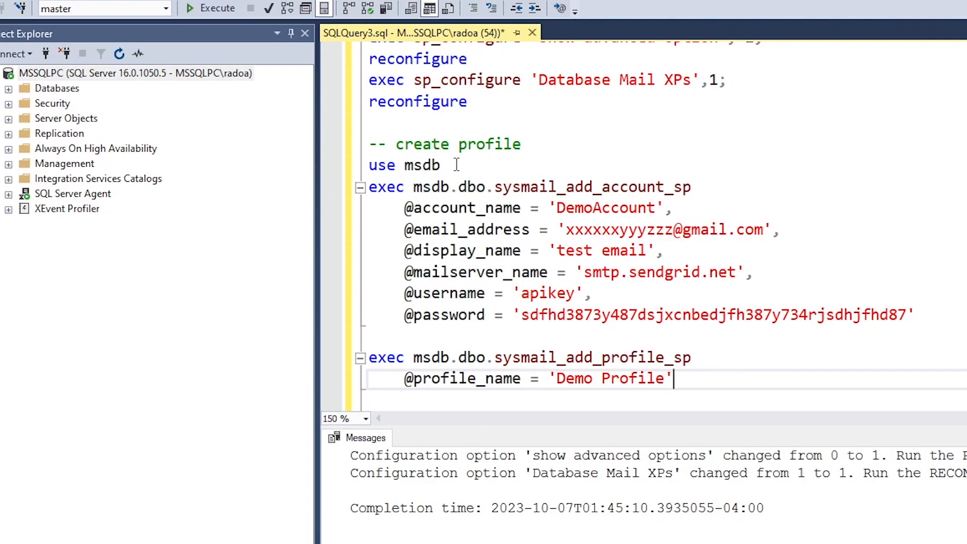
Run use msdb, then the Demo Profile and DemoAccount creation calls, and expand SQL Server Agent
{"action": "left_click_drag", "start_coordinate": [457, 164], "coordinate": [369, 166]}
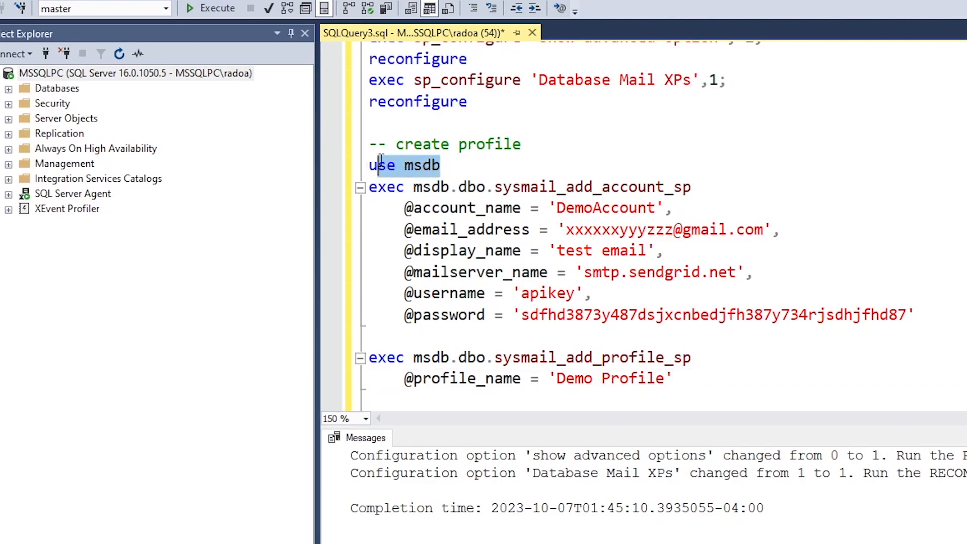
{"action": "left_click", "coordinate": [203, 14]}
{"action": "left_click_drag", "start_coordinate": [675, 379], "coordinate": [368, 359]}
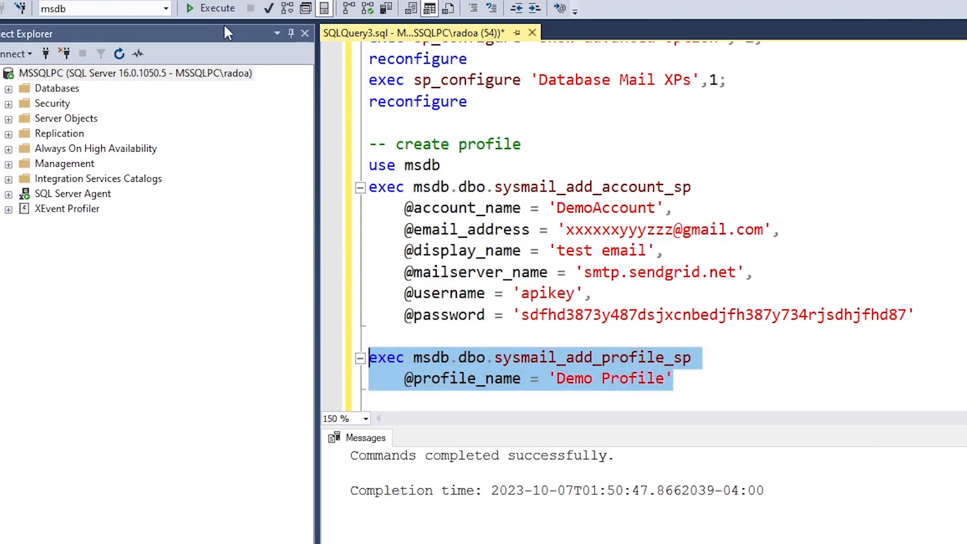
{"action": "left_click", "coordinate": [210, 13]}
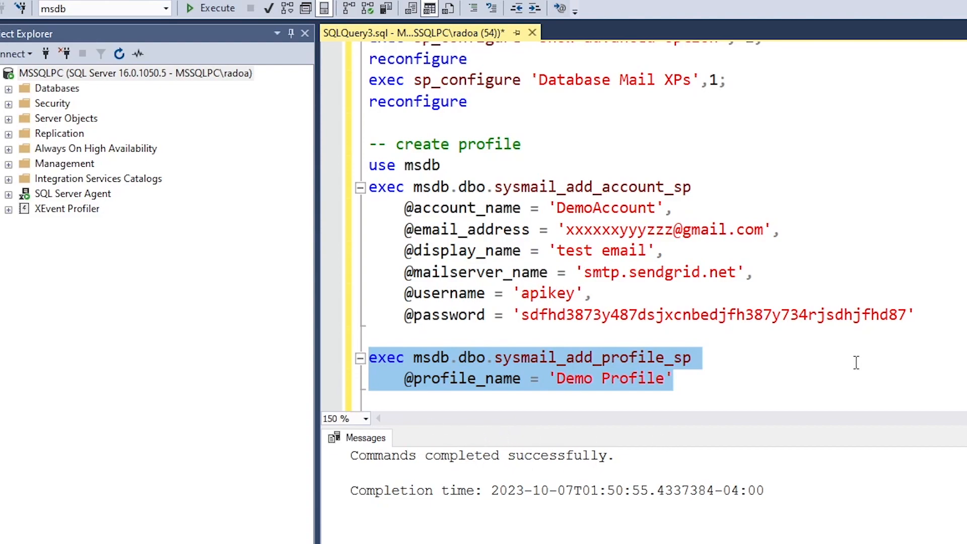
{"action": "left_click_drag", "start_coordinate": [949, 315], "coordinate": [350, 174]}
{"action": "left_click", "coordinate": [207, 13]}
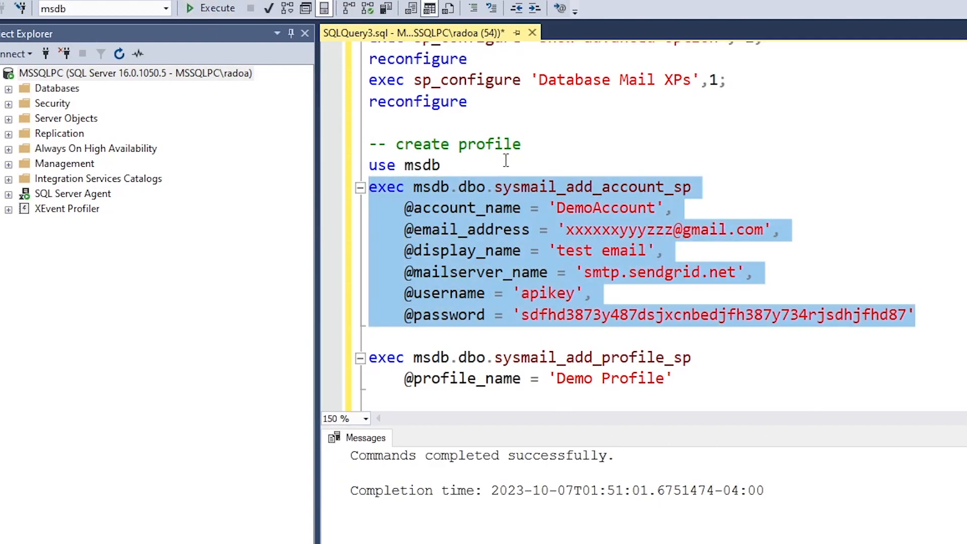
{"action": "left_click", "coordinate": [738, 380]}
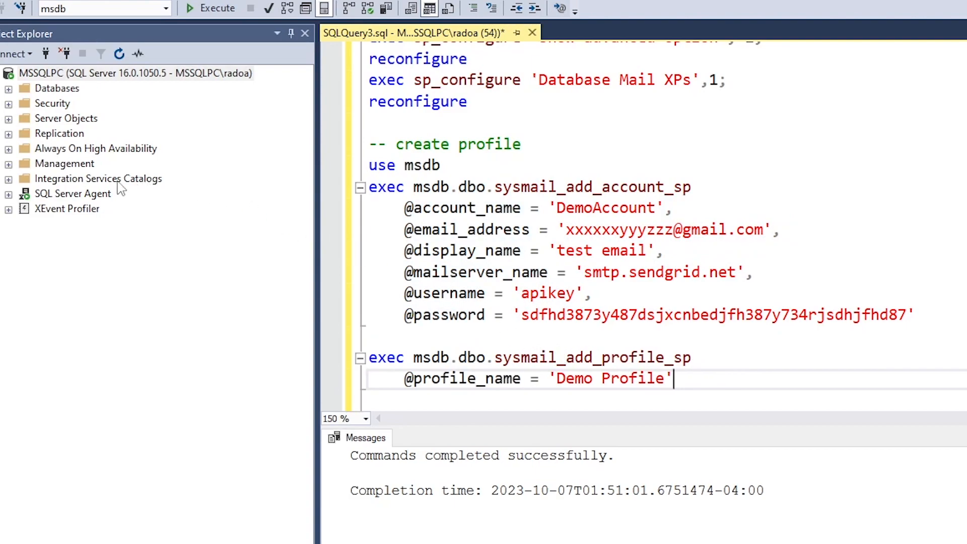
{"action": "left_click", "coordinate": [8, 195]}
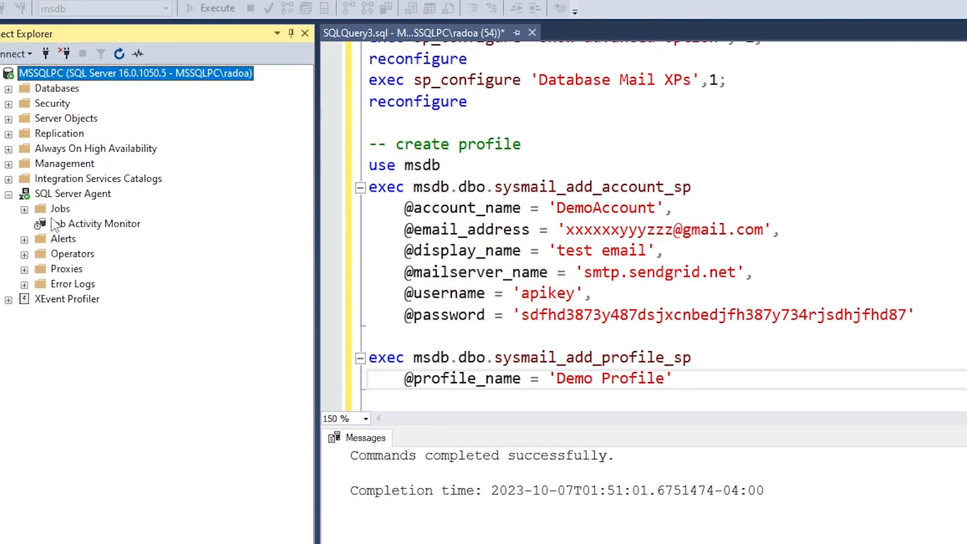
In SQL Server Agent Properties, Alert System, enable the mail profile using Database Mail
{"action": "right_click", "coordinate": [74, 195]}
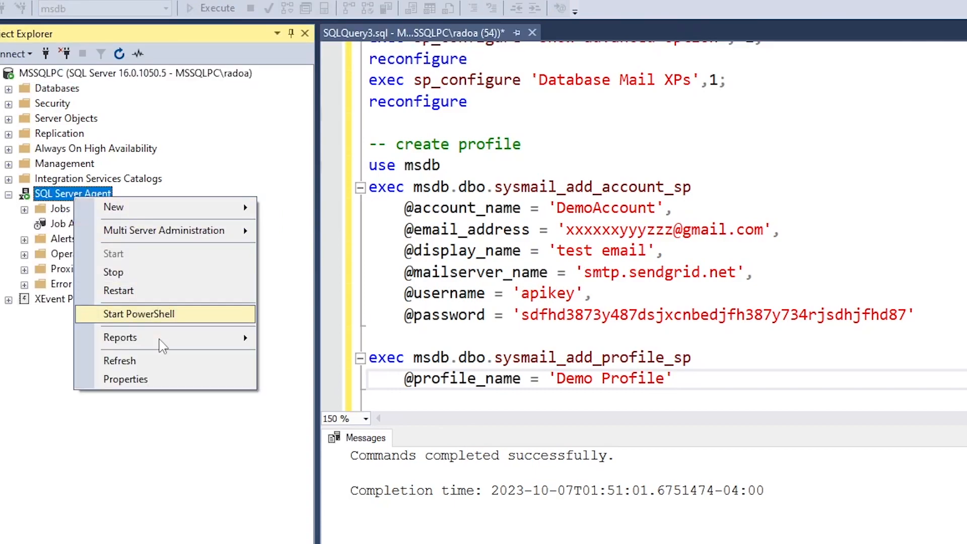
{"action": "left_click", "coordinate": [149, 378]}
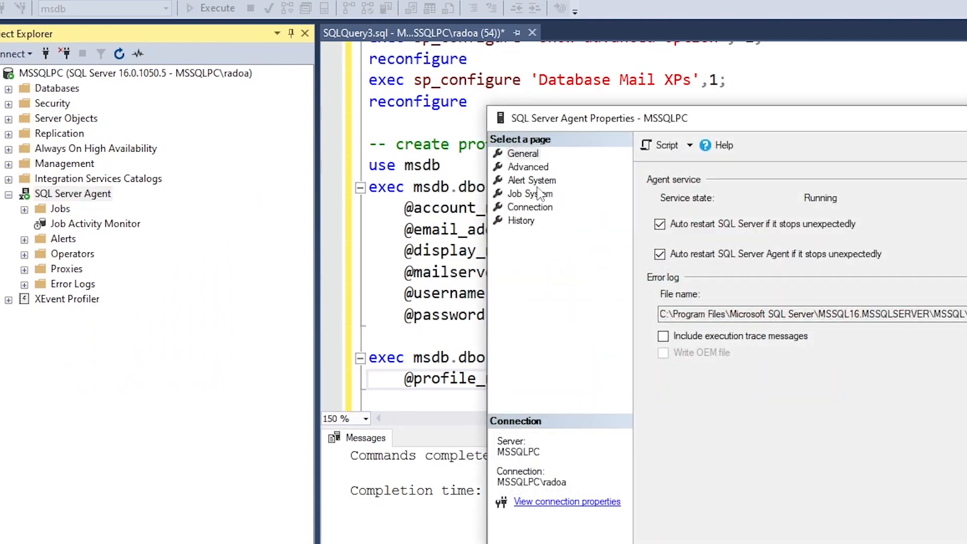
{"action": "left_click", "coordinate": [533, 181]}
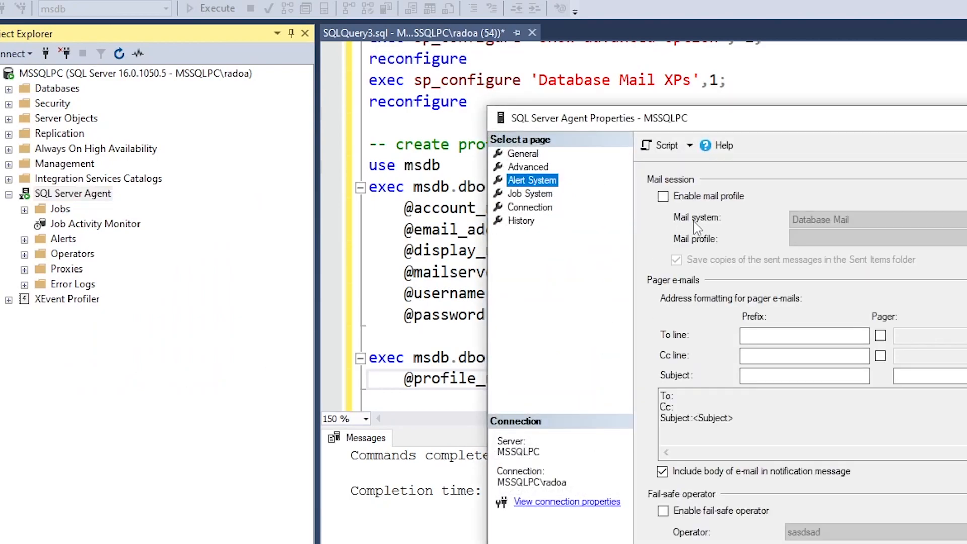
{"action": "left_click", "coordinate": [680, 202]}
{"action": "left_click", "coordinate": [877, 220]}
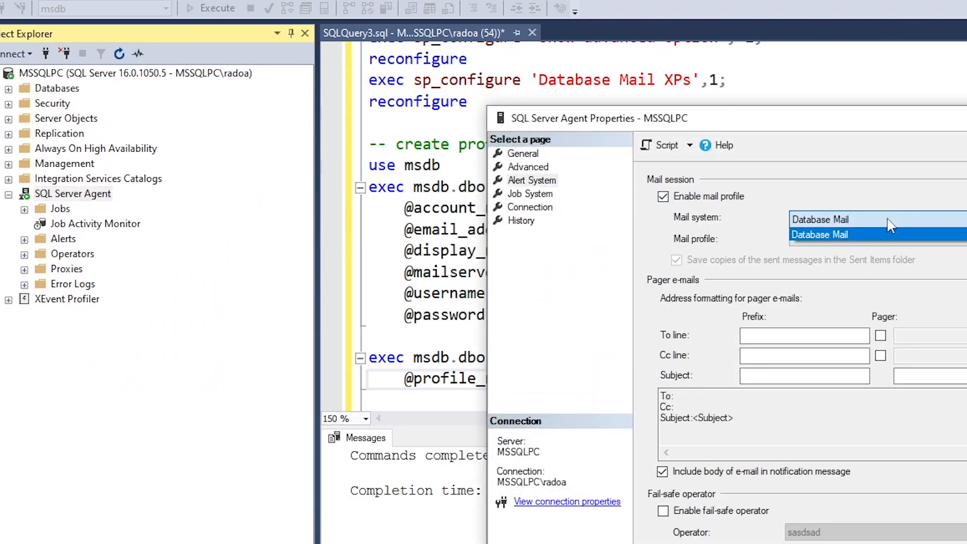
{"action": "left_click", "coordinate": [877, 236]}
{"action": "left_click", "coordinate": [878, 239]}
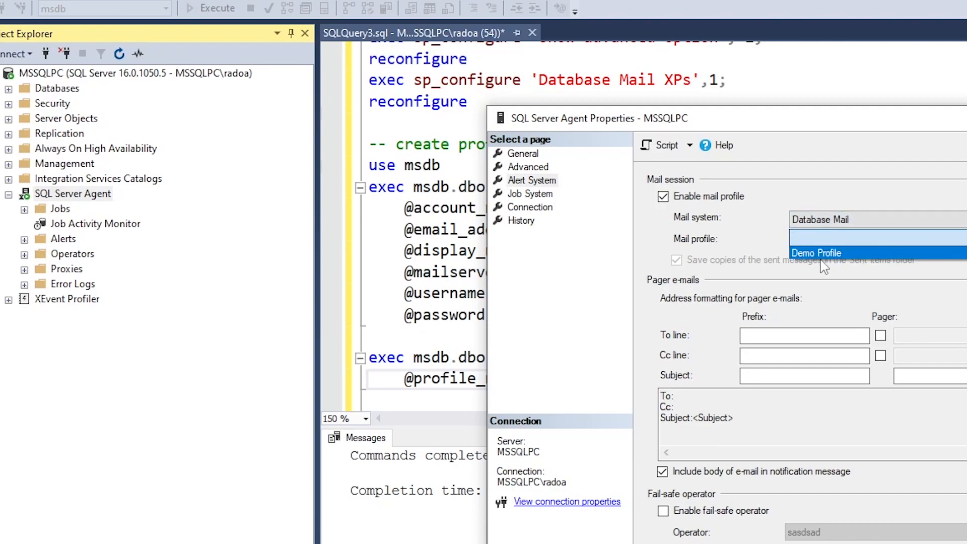
{"action": "left_click", "coordinate": [798, 130]}
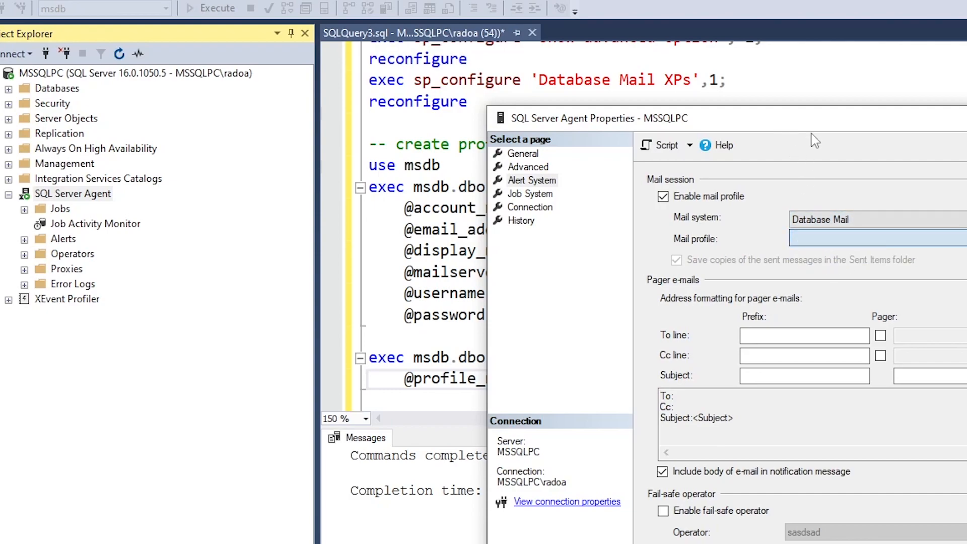
{"action": "left_click_drag", "start_coordinate": [891, 124], "coordinate": [966, 115]}
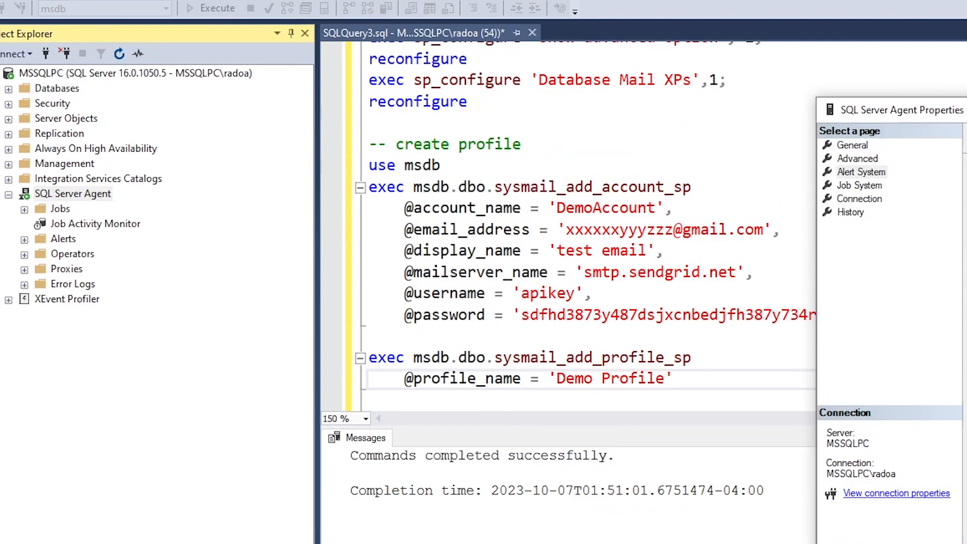
{"action": "left_click", "coordinate": [966, 543]}
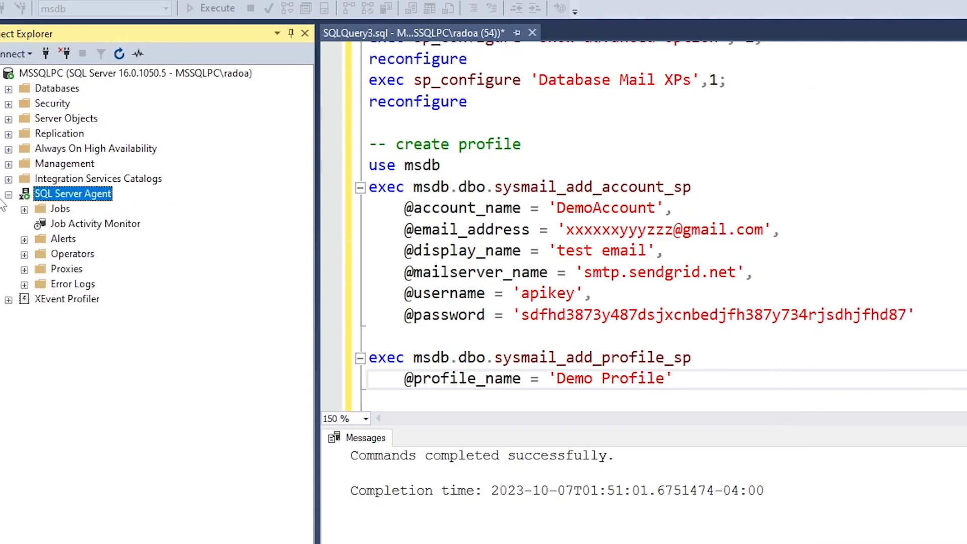
Review Database Mail's Send Test E-Mail form under Management and close it without sending
{"action": "left_click", "coordinate": [9, 165]}
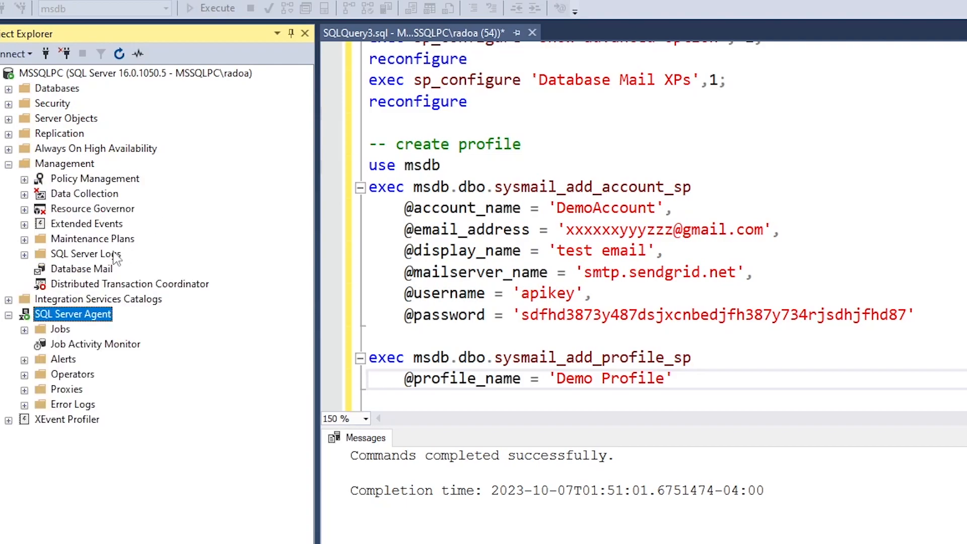
{"action": "right_click", "coordinate": [97, 268]}
{"action": "left_click", "coordinate": [169, 294]}
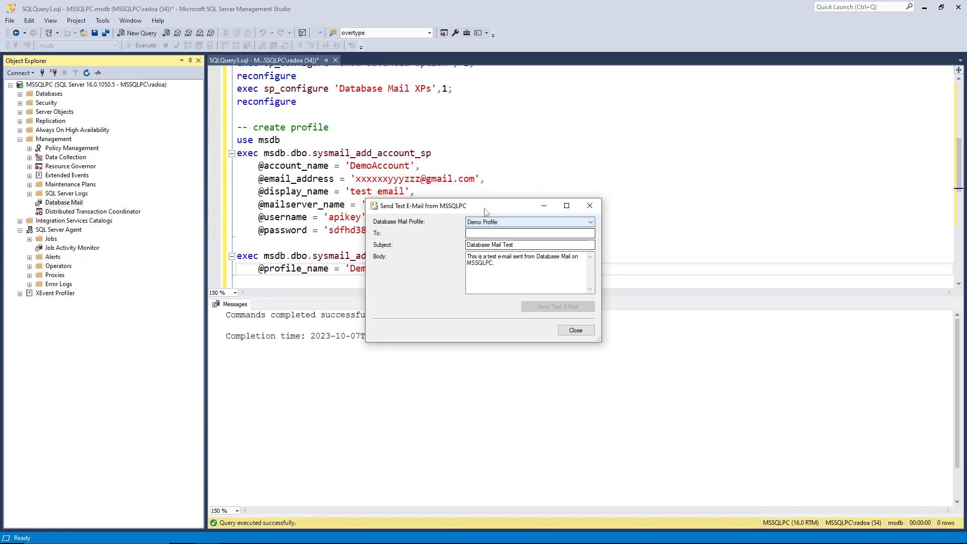
{"action": "left_click_drag", "start_coordinate": [560, 217], "coordinate": [570, 224]}
{"action": "left_click", "coordinate": [580, 248]}
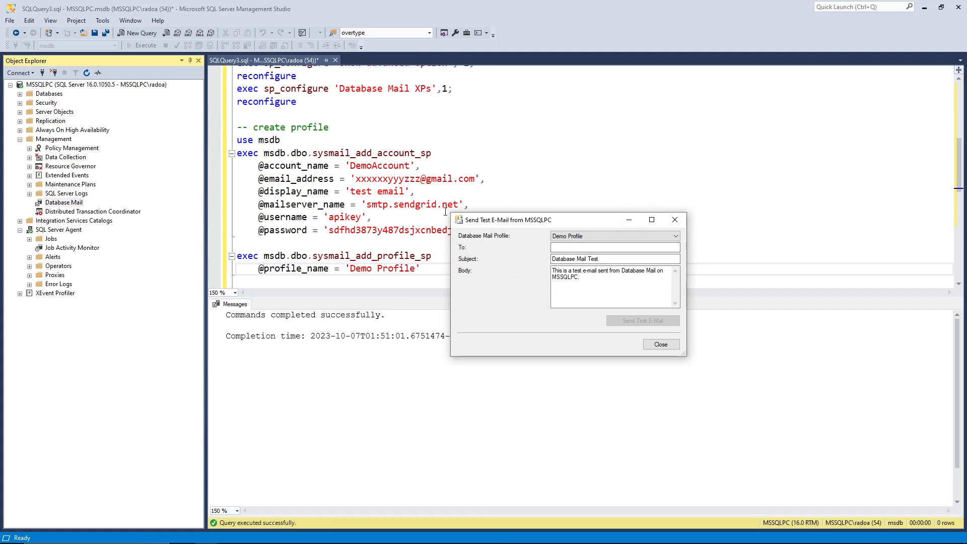
{"action": "left_click", "coordinate": [675, 220]}
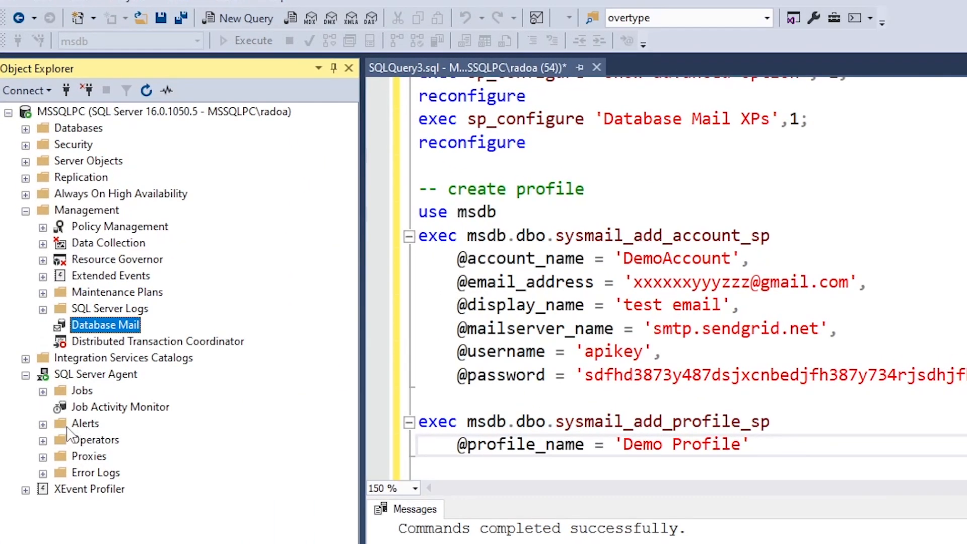
{"action": "left_click", "coordinate": [43, 440]}
Start a new operator and enter 'appDev' in the New Operator dialog
{"action": "right_click", "coordinate": [94, 439]}
{"action": "left_click", "coordinate": [157, 449]}
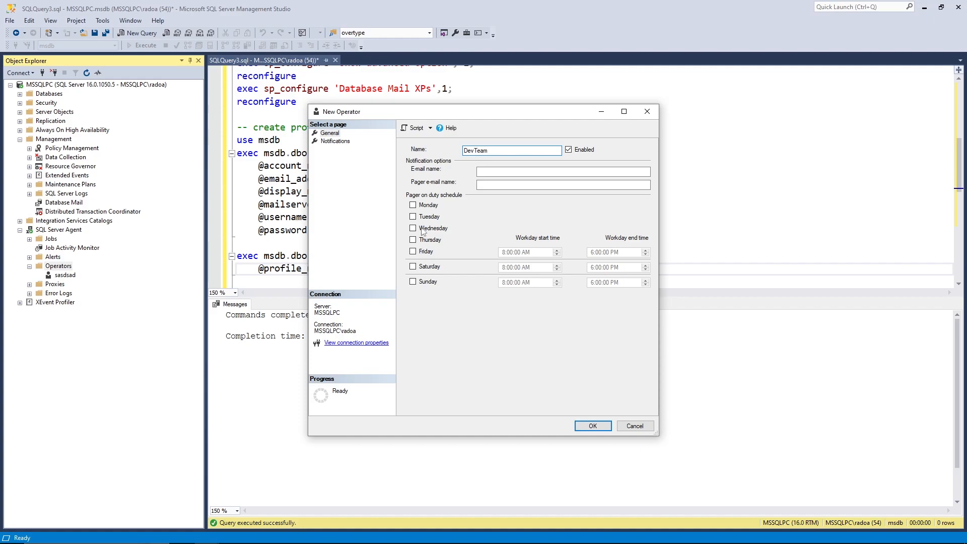
{"action": "left_click", "coordinate": [493, 173]}
{"action": "left_click_drag", "start_coordinate": [519, 112], "coordinate": [691, 95]}
{"action": "double_click", "coordinate": [444, 184]}
{"action": "left_click", "coordinate": [490, 171]}
{"action": "left_click_drag", "start_coordinate": [480, 180], "coordinate": [347, 183]}
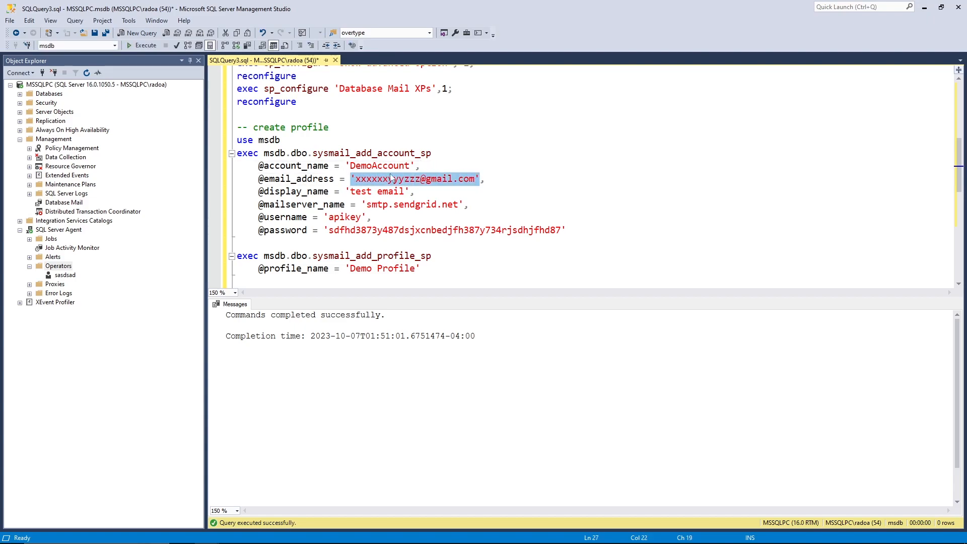
{"action": "mouse_move", "coordinate": [406, 542]}
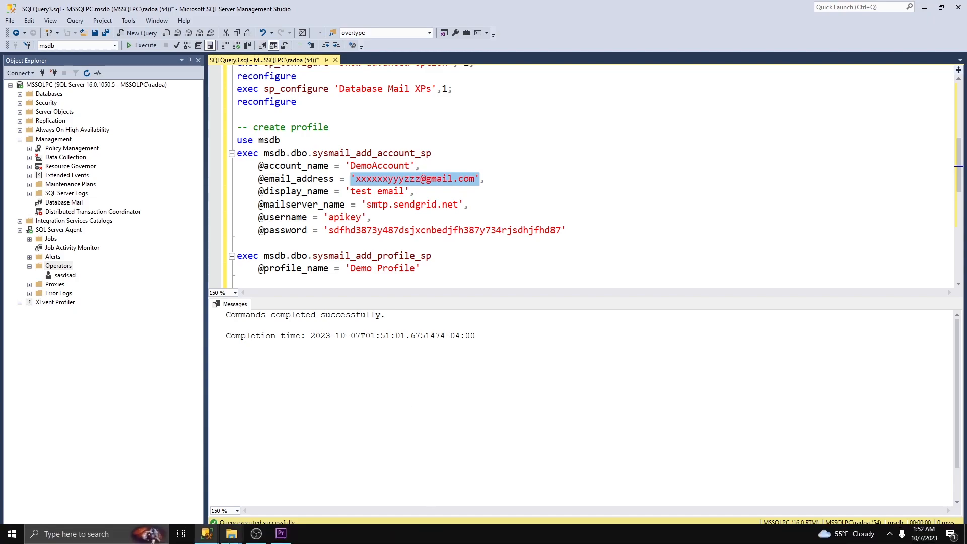
{"action": "mouse_move", "coordinate": [206, 534]}
{"action": "left_click", "coordinate": [257, 491]}
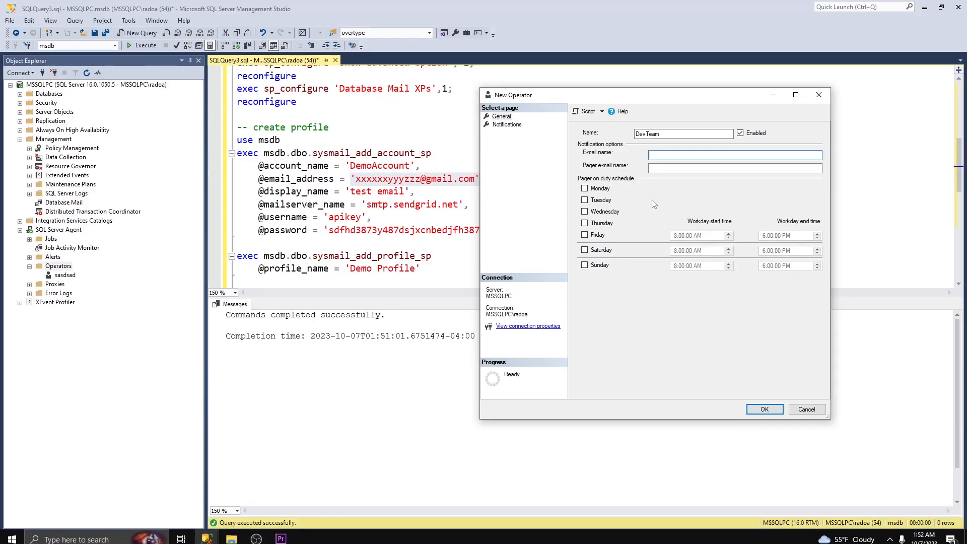
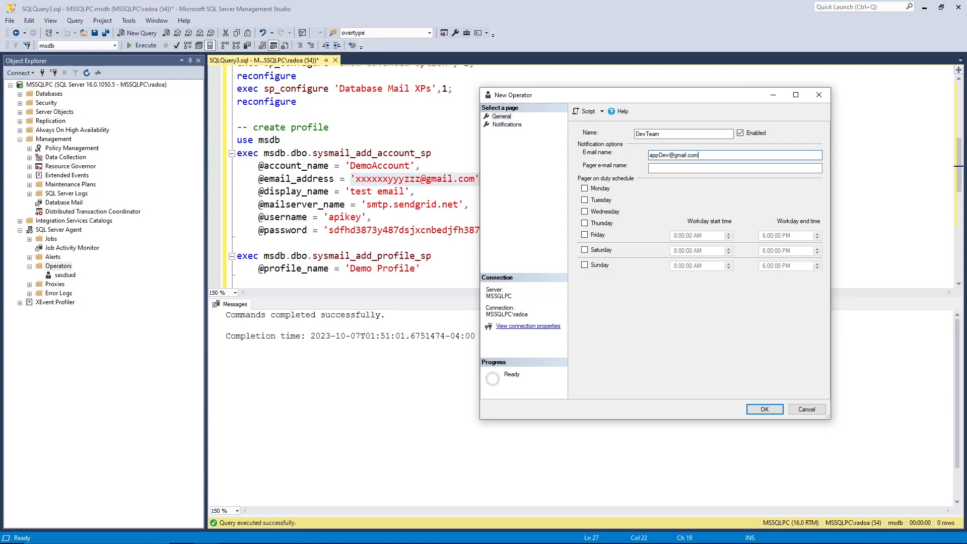
Edit the operator's e-mail address and delete the extra second address
{"action": "left_click_drag", "start_coordinate": [720, 155], "coordinate": [643, 149]}
{"action": "left_click", "coordinate": [703, 157]}
{"action": "type", "text": "sadsfud@"}
{"action": "left_click_drag", "start_coordinate": [750, 155], "coordinate": [622, 162]}
{"action": "left_click", "coordinate": [691, 156]}
{"action": "left_click_drag", "start_coordinate": [746, 155], "coordinate": [701, 155]}
{"action": "key", "text": "BackSpace"}
{"action": "key", "text": "BackSpace"}
Check the remaining single e-mail address and save the DevTeam operator
{"action": "left_click_drag", "start_coordinate": [712, 158], "coordinate": [651, 154]}
{"action": "left_click", "coordinate": [726, 155]}
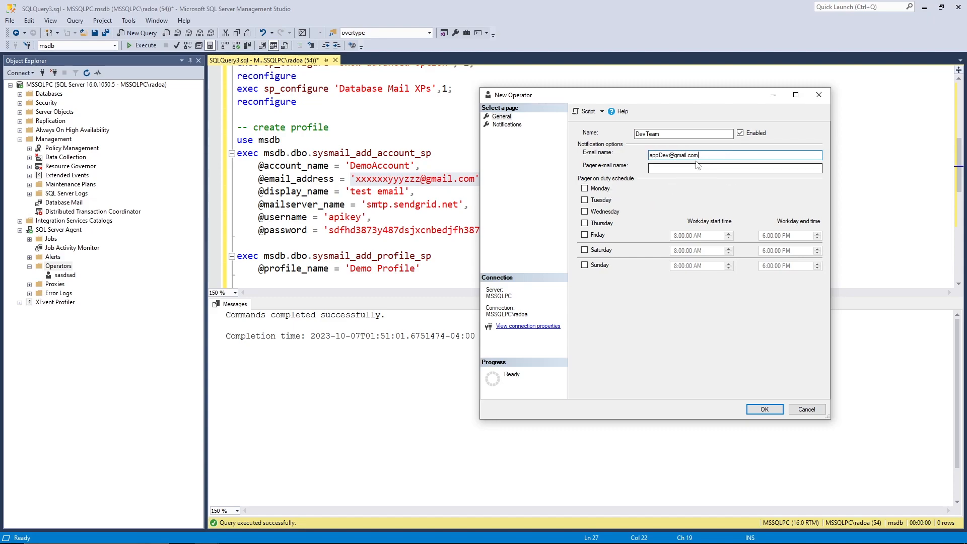
{"action": "left_click_drag", "start_coordinate": [705, 157], "coordinate": [583, 156]}
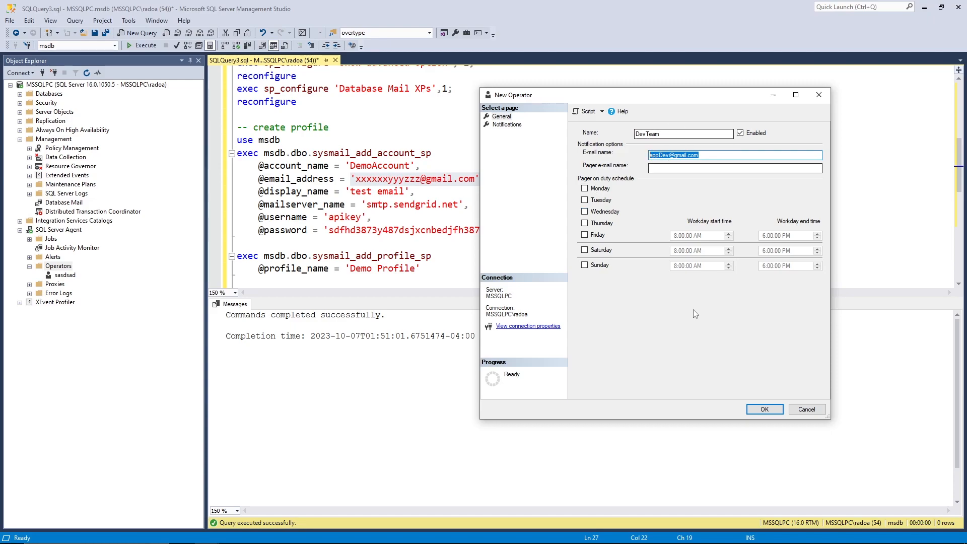
{"action": "left_click", "coordinate": [765, 409]}
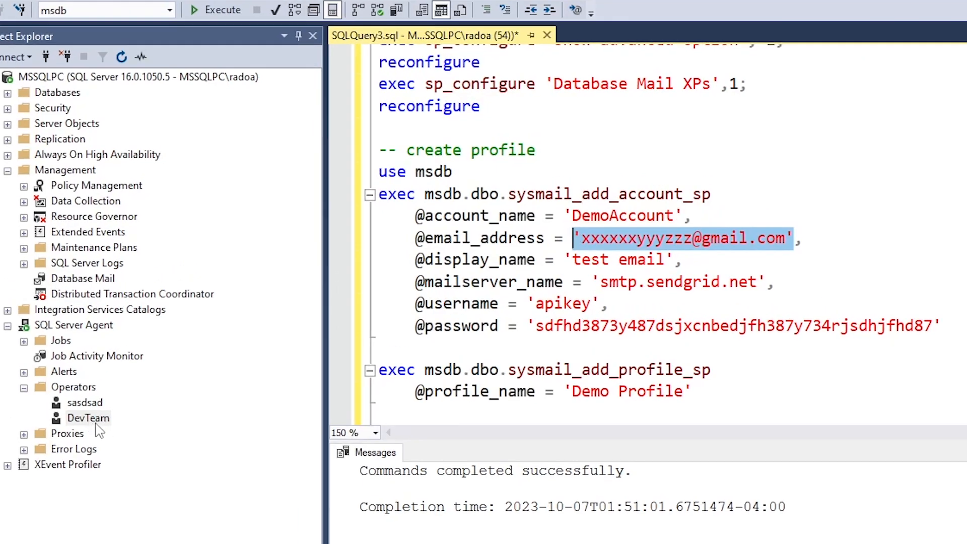
Create a new job with one T-SQL step named 'steps' and a short command
{"action": "right_click", "coordinate": [55, 341]}
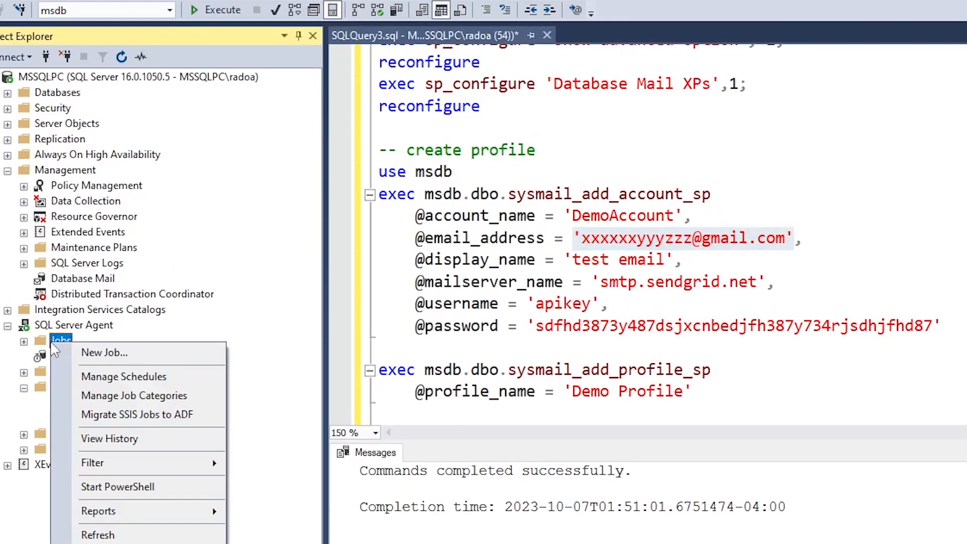
{"action": "left_click", "coordinate": [101, 353]}
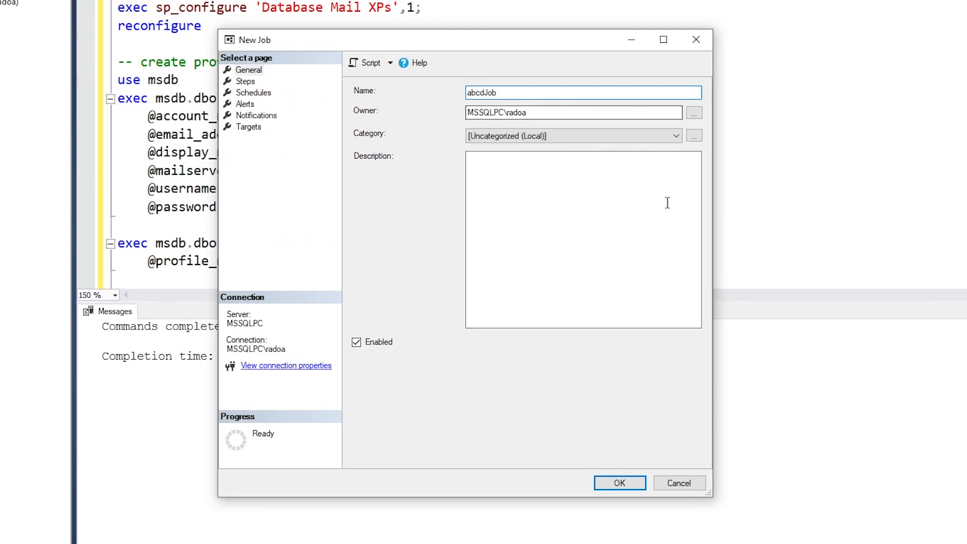
{"action": "left_click", "coordinate": [246, 82]}
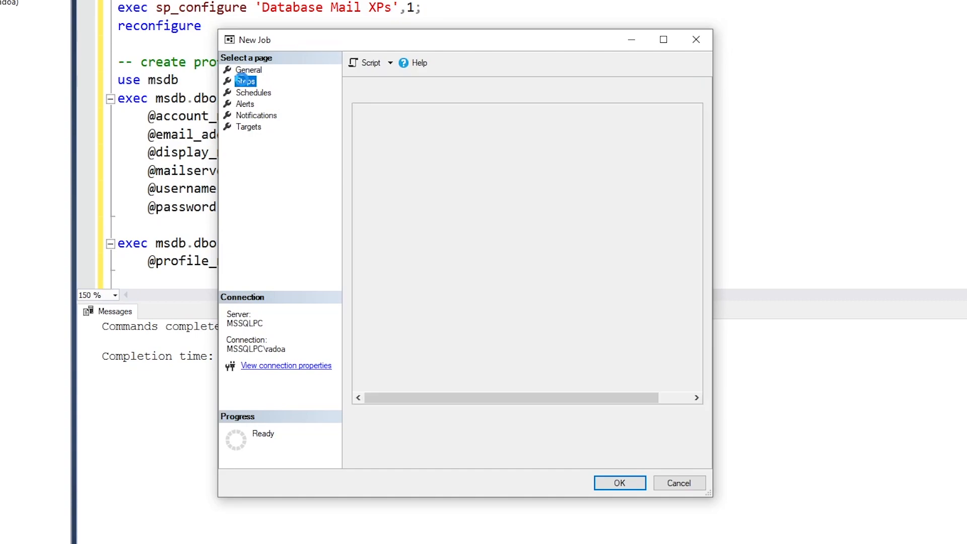
{"action": "left_click", "coordinate": [391, 452]}
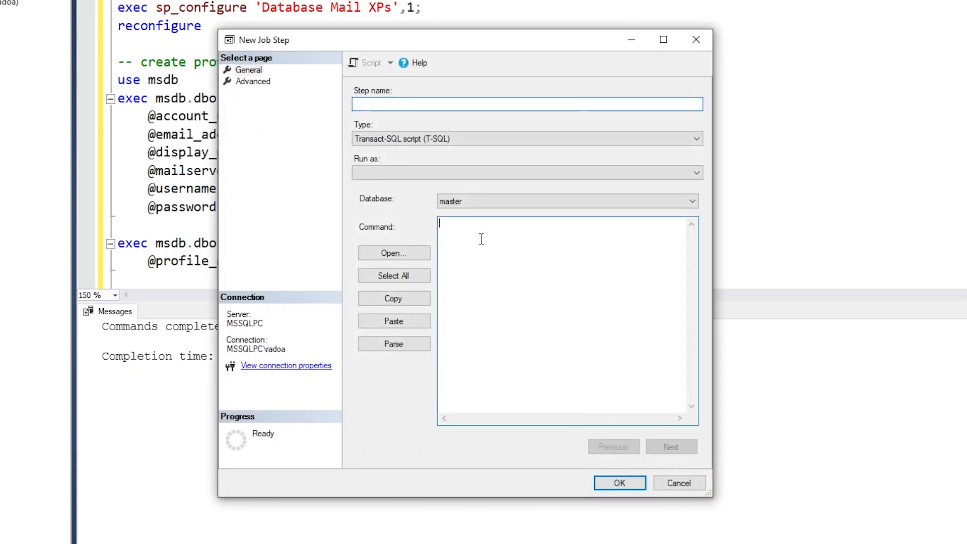
{"action": "type", "text": "steps"}
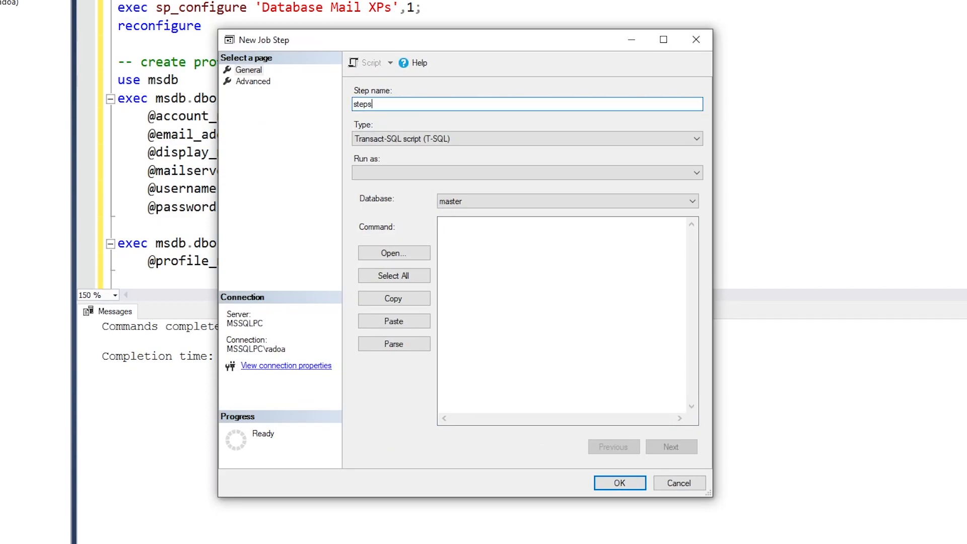
{"action": "left_click", "coordinate": [568, 255]}
{"action": "type", "text": "seelct * from abcd"}
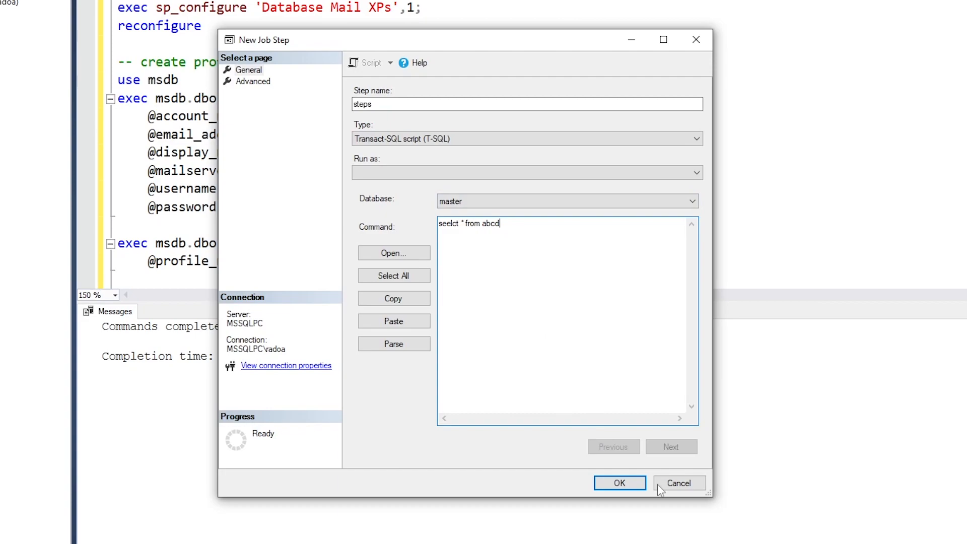
{"action": "left_click", "coordinate": [620, 481]}
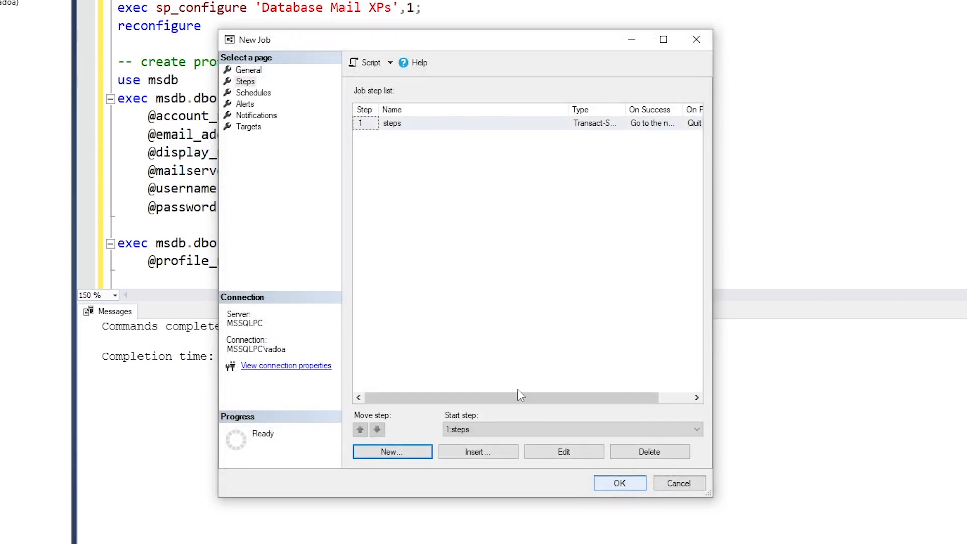
Set the job to e-mail DevTeam when it fails, then create it
{"action": "left_click", "coordinate": [250, 117]}
{"action": "left_click", "coordinate": [358, 107]}
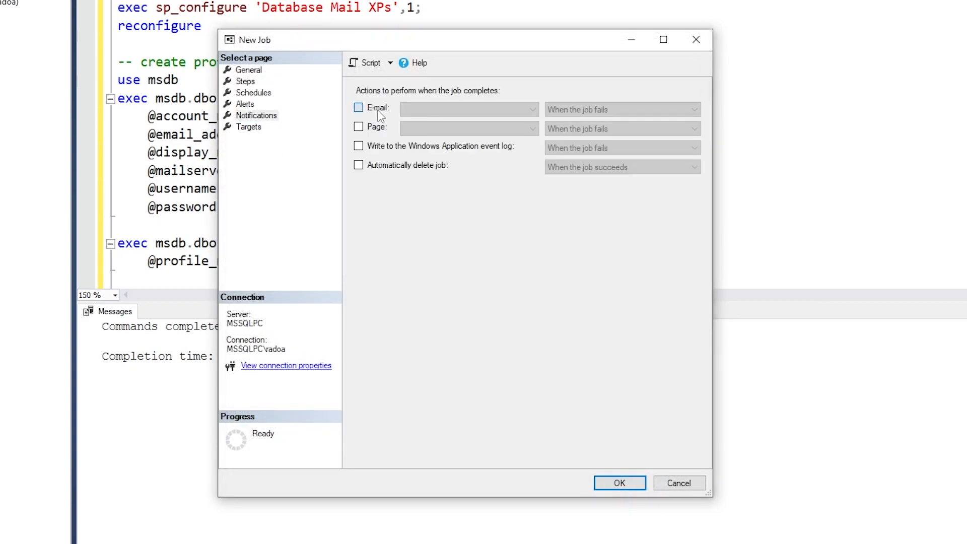
{"action": "left_click", "coordinate": [491, 110]}
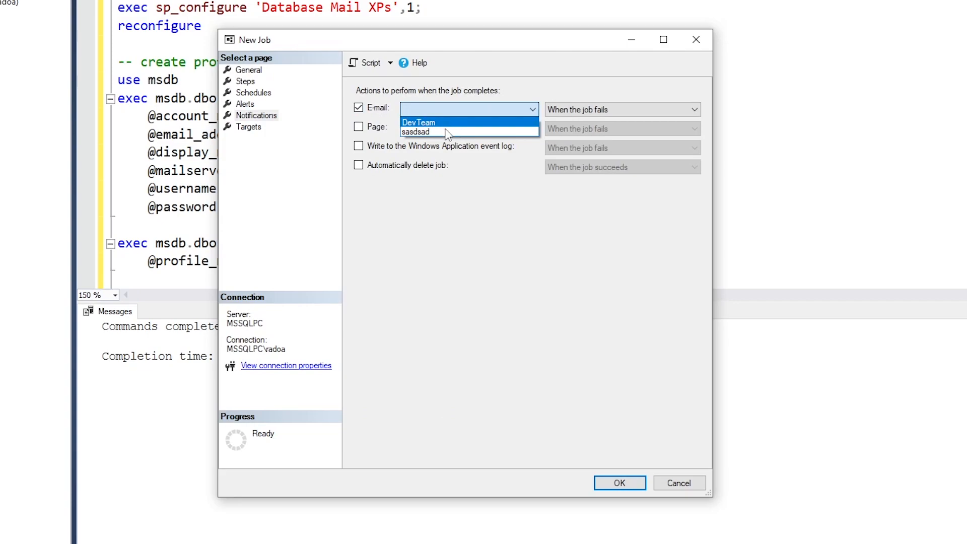
{"action": "left_click", "coordinate": [417, 122]}
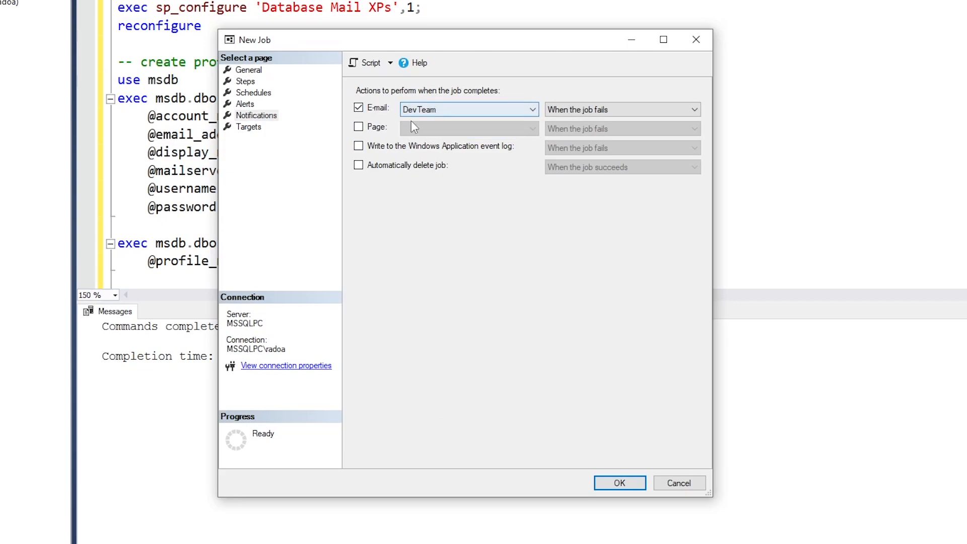
{"action": "left_click", "coordinate": [620, 484]}
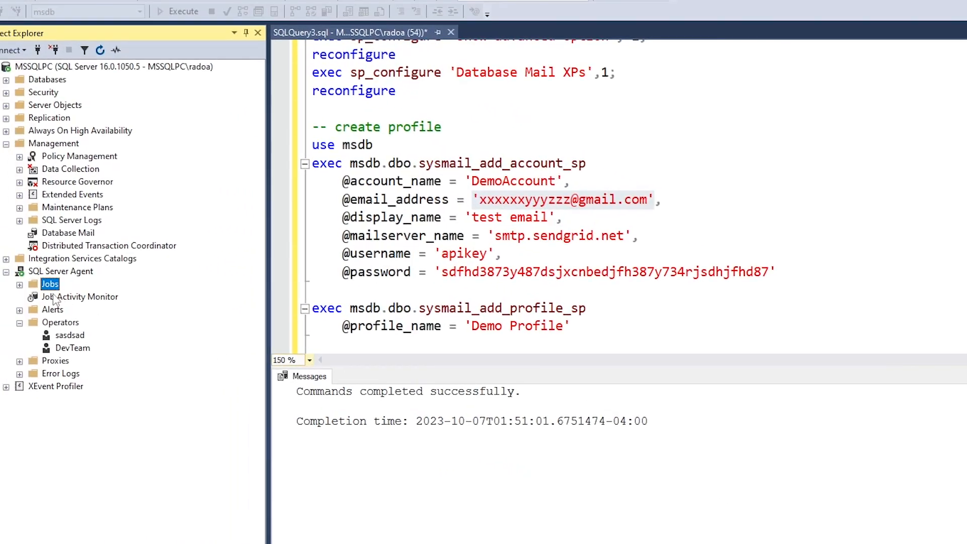
Run abcdJob from Start Job at Step and close the resulting error report
{"action": "left_click", "coordinate": [20, 285]}
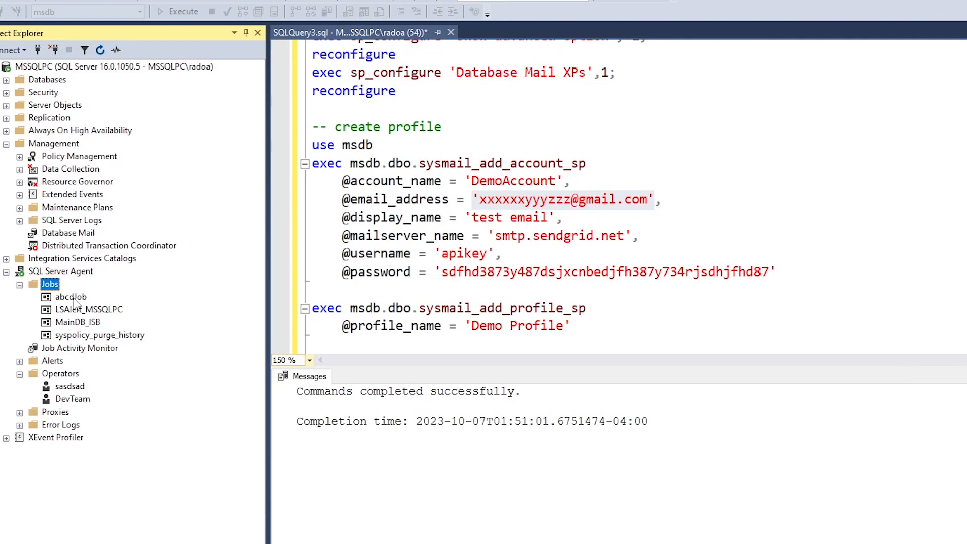
{"action": "right_click", "coordinate": [73, 298]}
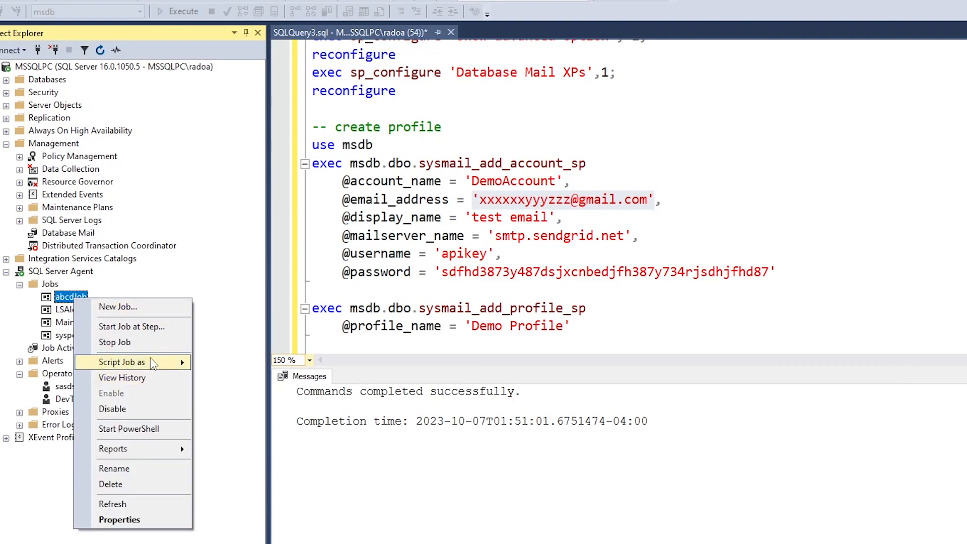
{"action": "left_click", "coordinate": [132, 326]}
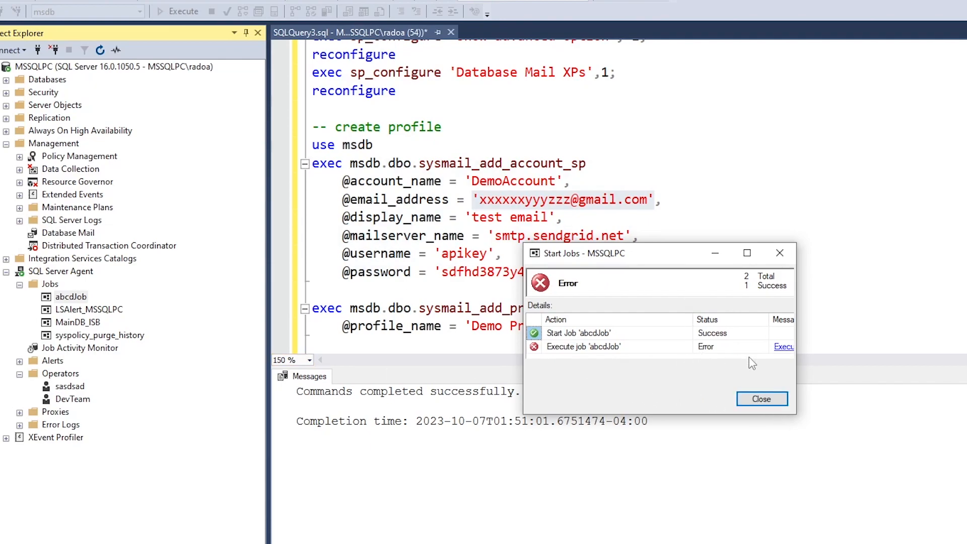
{"action": "left_click", "coordinate": [761, 399]}
Select the LSAlert_MSSQLPC, MainDB_ISB and syspolicy_purge_history jobs in turn
{"action": "left_click", "coordinate": [88, 310]}
{"action": "left_click", "coordinate": [88, 325]}
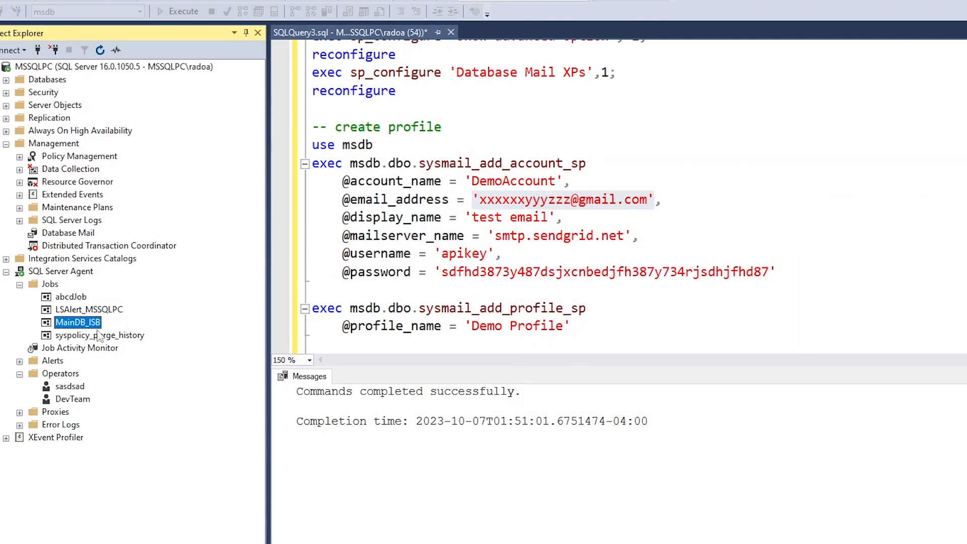
{"action": "left_click", "coordinate": [99, 334]}
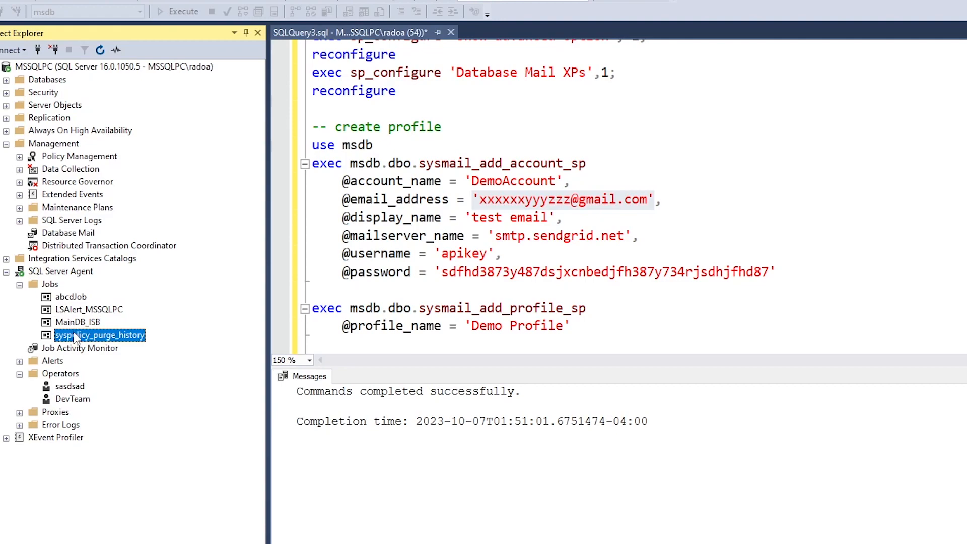
{"action": "right_click", "coordinate": [76, 336]}
{"action": "left_click", "coordinate": [116, 542]}
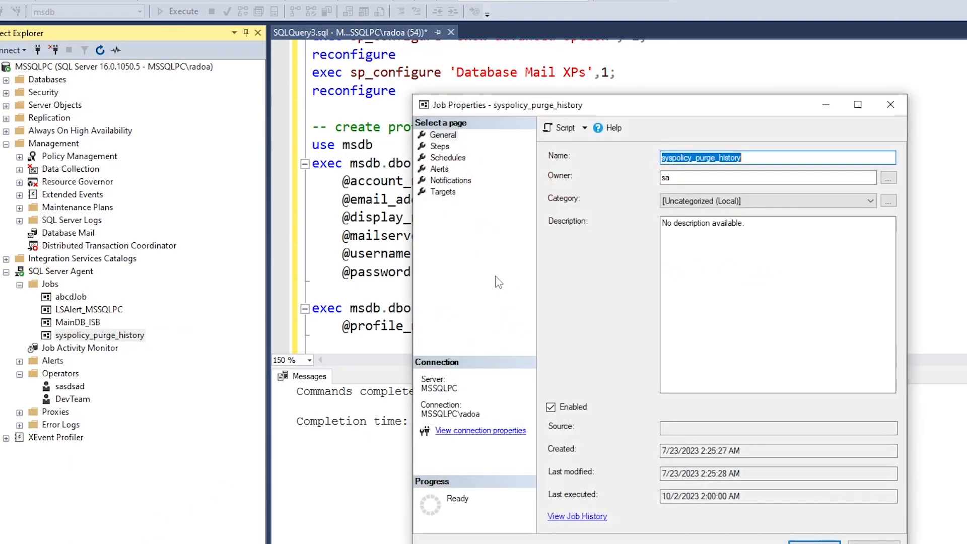
{"action": "left_click", "coordinate": [444, 181]}
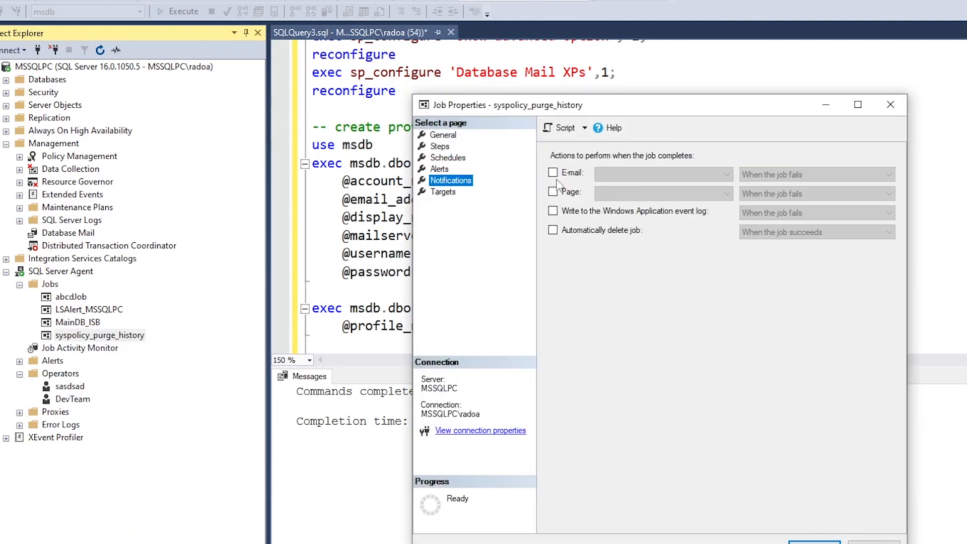
{"action": "left_click", "coordinate": [553, 173]}
{"action": "left_click", "coordinate": [727, 174]}
{"action": "left_click", "coordinate": [727, 175]}
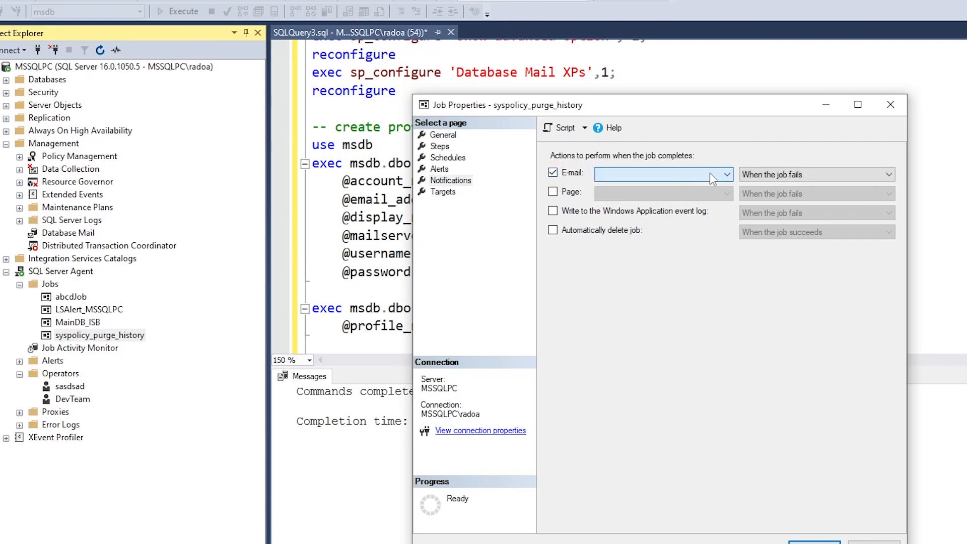
{"action": "left_click", "coordinate": [891, 104]}
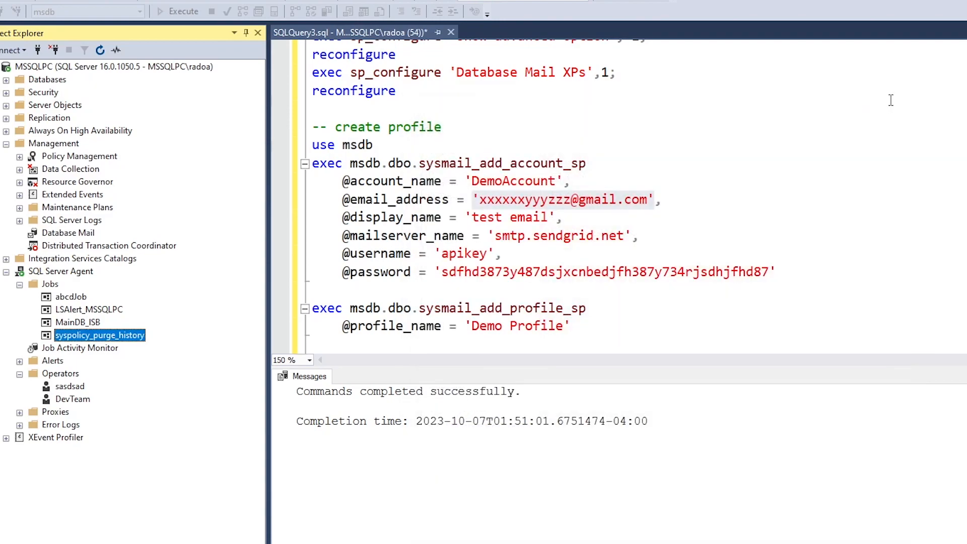
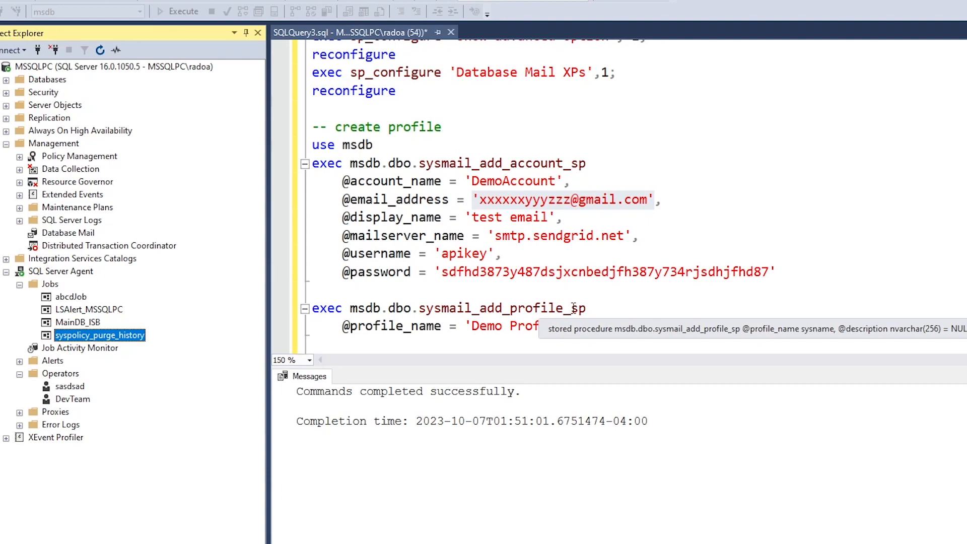
{"action": "left_click", "coordinate": [602, 330]}
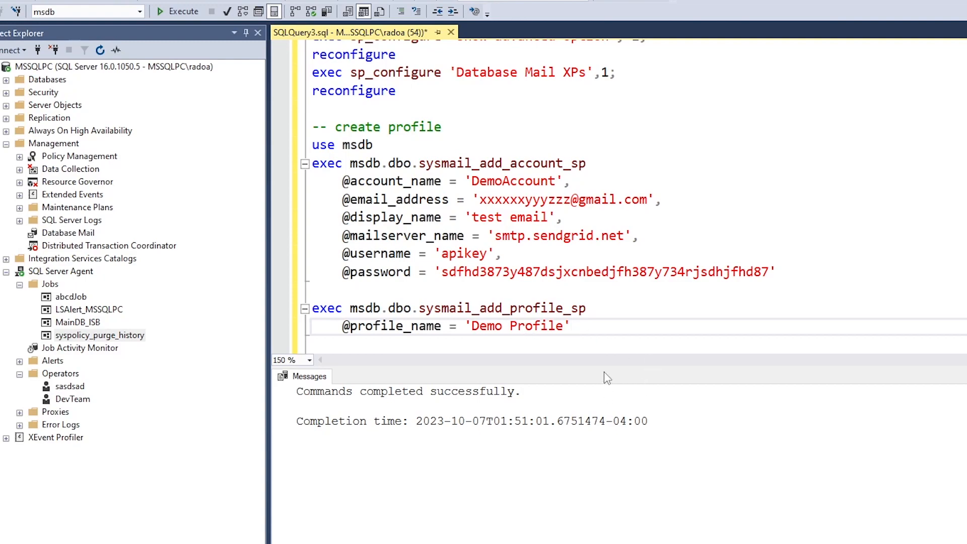
{"action": "key", "text": "Return"}
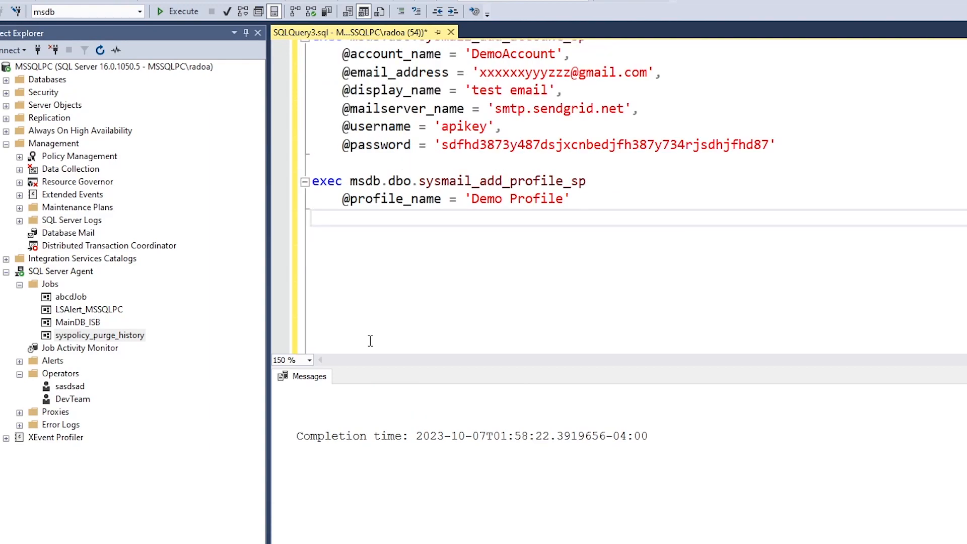
Begin a new SELECT query with the sent_status column aliased as [Delivery
{"action": "key", "text": "Return"}
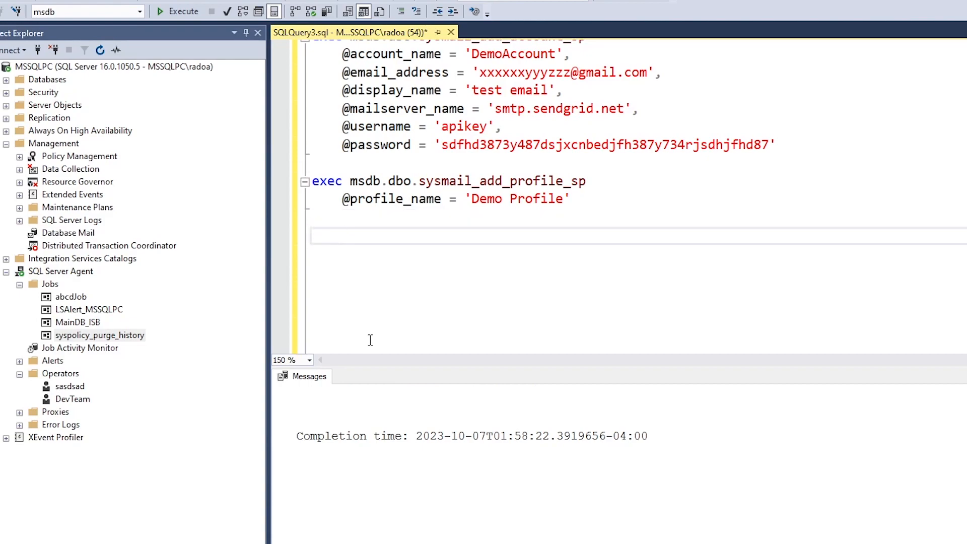
{"action": "type", "text": "seletc"}
{"action": "key", "text": "BackSpace"}
{"action": "key", "text": "BackSpace"}
{"action": "key", "text": "BackSpace"}
{"action": "key", "text": "BackSpace"}
{"action": "key", "text": "BackSpace"}
{"action": "key", "text": "BackSpace"}
{"action": "key", "text": "BackSpace"}
{"action": "key", "text": "BackSpace"}
{"action": "key", "text": "BackSpace"}
{"action": "key", "text": "Return"}
{"action": "type", "text": "select"}
{"action": "type", "text": "se"}
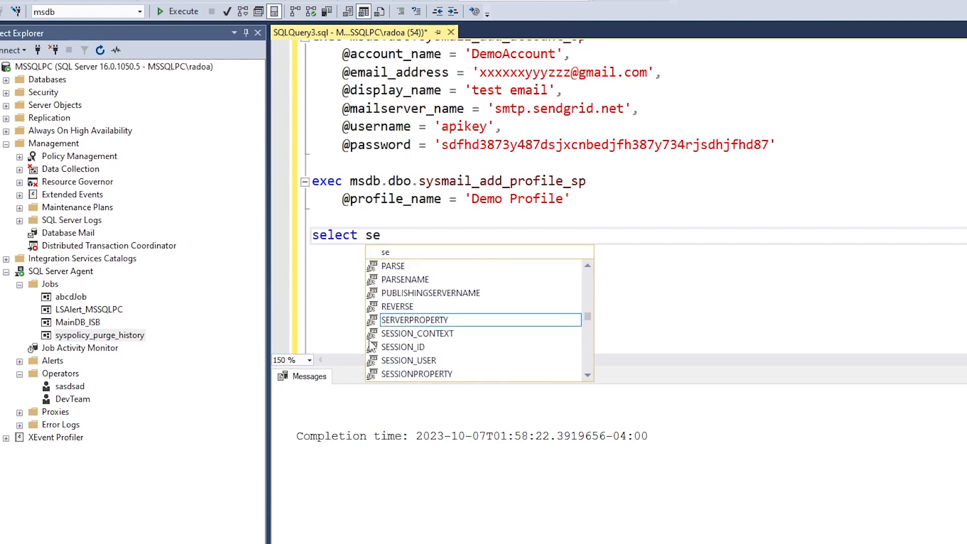
{"action": "type", "text": "nt_sattus"}
{"action": "key", "text": "BackSpace"}
{"action": "key", "text": "BackSpace"}
{"action": "key", "text": "BackSpace"}
{"action": "key", "text": "BackSpace"}
{"action": "key", "text": "BackSpace"}
{"action": "key", "text": "BackSpace"}
{"action": "type", "text": "t_status"}
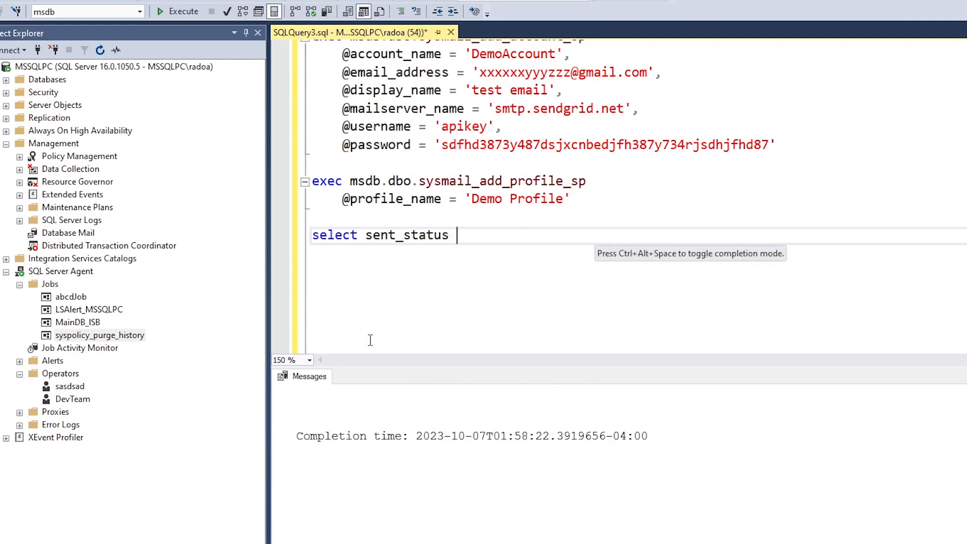
{"action": "type", "text": " as ["}
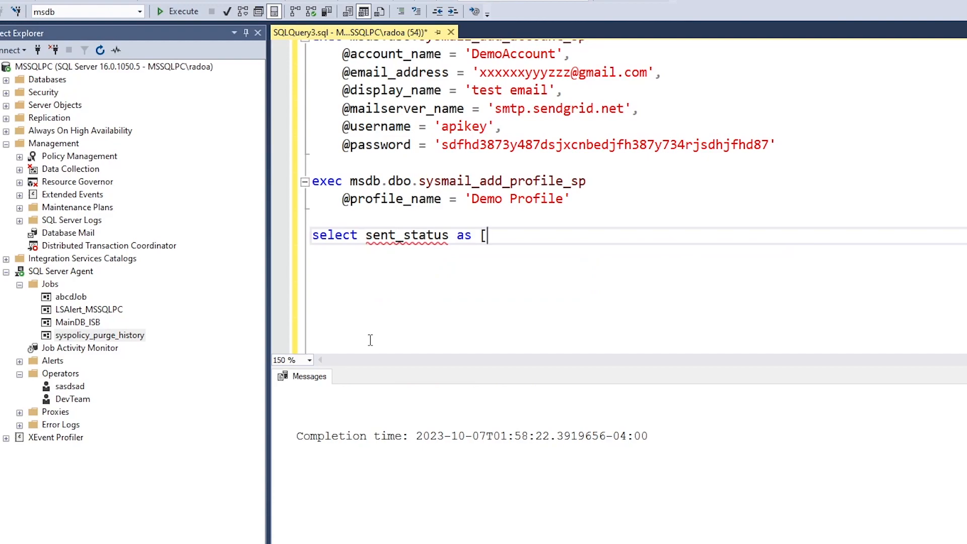
{"action": "type", "text": "Delivery"}
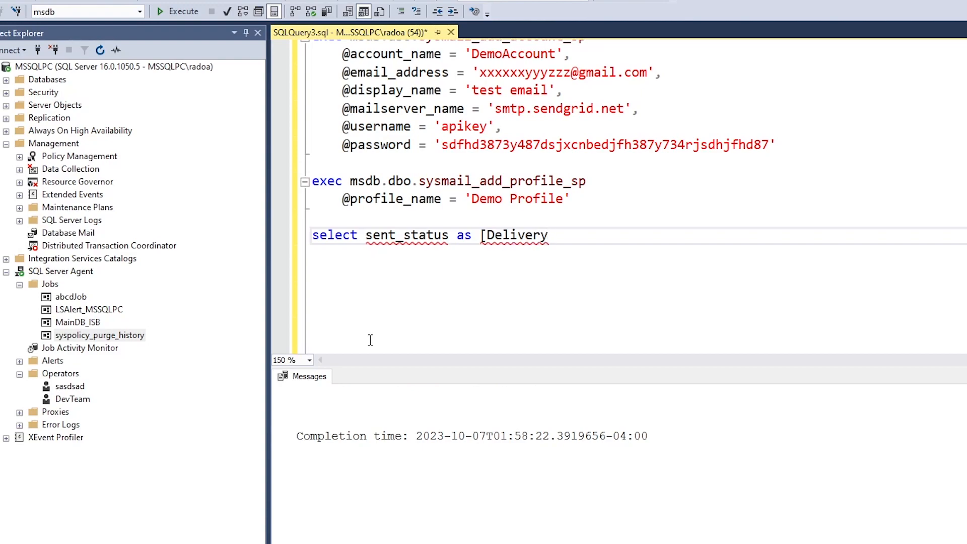
Change the alias to [Email Delivery] and put sent_status on its own indented line
{"action": "key", "text": "Left"}
{"action": "key", "text": "Left"}
{"action": "key", "text": "Left"}
{"action": "key", "text": "Left"}
{"action": "key", "text": "Left"}
{"action": "key", "text": "Left"}
{"action": "key", "text": "Left"}
{"action": "type", "text": "Email"}
{"action": "key", "text": "Right"}
{"action": "key", "text": "Right"}
{"action": "key", "text": "End"}
{"action": "key", "text": "Return"}
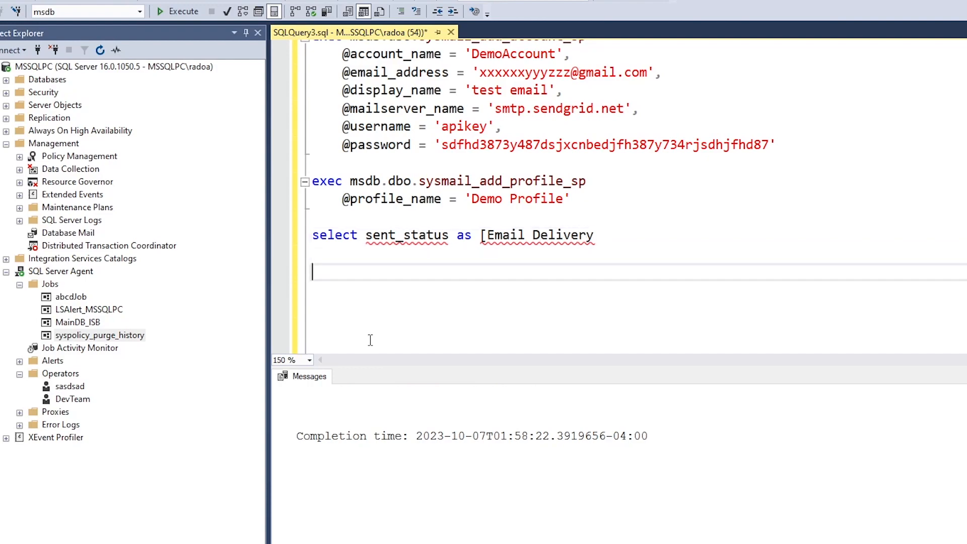
{"action": "key", "text": "BackSpace"}
{"action": "type", "text": "]"}
{"action": "key", "text": "Left"}
{"action": "key", "text": "Left"}
{"action": "key", "text": "Left"}
{"action": "key", "text": "Left"}
{"action": "key", "text": "Left"}
{"action": "key", "text": "Left"}
{"action": "key", "text": "Left"}
{"action": "key", "text": "Left"}
{"action": "key", "text": "Left"}
{"action": "key", "text": "Left"}
{"action": "key", "text": "Left"}
{"action": "key", "text": "Left"}
{"action": "key", "text": "Left"}
{"action": "key", "text": "Left"}
{"action": "key", "text": "Left"}
{"action": "key", "text": "Left"}
{"action": "key", "text": "Left"}
{"action": "key", "text": "Left"}
{"action": "key", "text": "Left"}
{"action": "key", "text": "Left"}
{"action": "key", "text": "Left"}
{"action": "key", "text": "Left"}
{"action": "key", "text": "Left"}
{"action": "key", "text": "Left"}
{"action": "key", "text": "Left"}
{"action": "key", "text": "Left"}
{"action": "key", "text": "Left"}
{"action": "key", "text": "Left"}
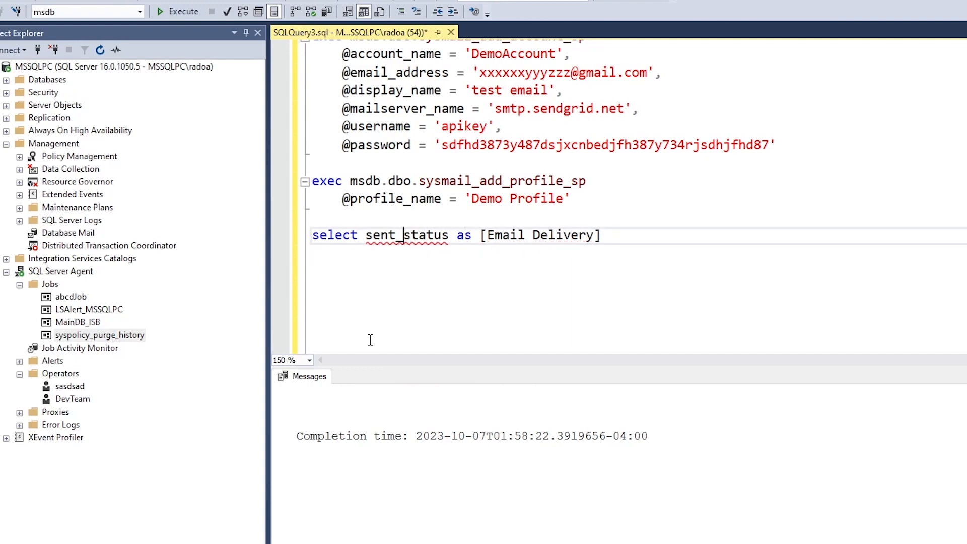
{"action": "key", "text": "Return"}
{"action": "key", "text": "Tab"}
{"action": "key", "text": "Right"}
{"action": "key", "text": "Right"}
{"action": "key", "text": "Right"}
{"action": "key", "text": "Right"}
{"action": "key", "text": "Right"}
{"action": "key", "text": "Right"}
{"action": "key", "text": "Right"}
{"action": "key", "text": "Right"}
{"action": "key", "text": "Right"}
{"action": "key", "text": "Right"}
{"action": "key", "text": "Right"}
{"action": "key", "text": "Right"}
{"action": "key", "text": "Right"}
{"action": "key", "text": "Right"}
{"action": "key", "text": "Right"}
{"action": "key", "text": "Right"}
{"action": "key", "text": "Right"}
{"action": "key", "text": "Right"}
{"action": "key", "text": "Right"}
{"action": "key", "text": "Right"}
{"action": "key", "text": "Right"}
{"action": "key", "text": "Right"}
{"action": "key", "text": "Right"}
{"action": "key", "text": "Right"}
{"action": "key", "text": "Right"}
{"action": "key", "text": "Right"}
{"action": "key", "text": "Right"}
{"action": "key", "text": "Right"}
{"action": "key", "text": "Right"}
{"action": "key", "text": "Right"}
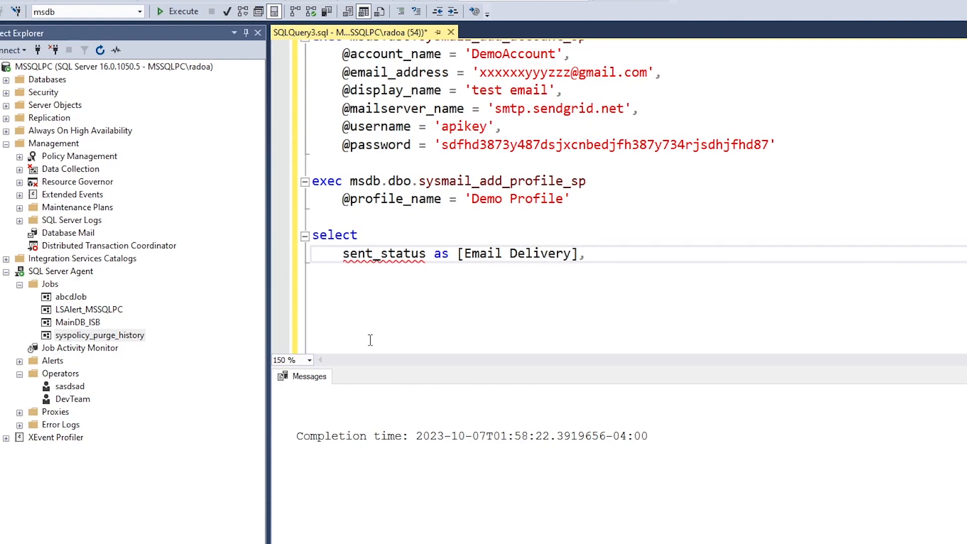
{"action": "key", "text": "Return"}
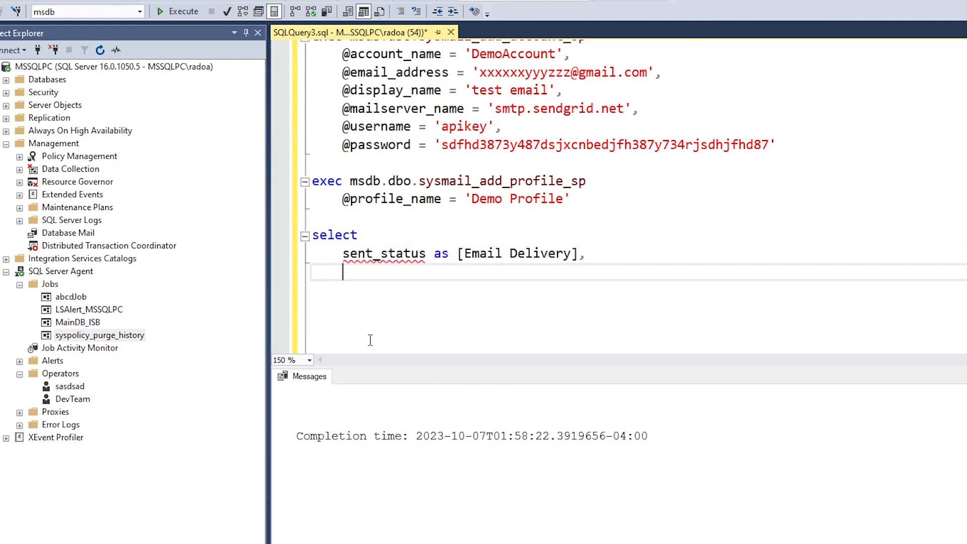
Add sent_date as [Date] and recipient columns, then start 'from dbo.sysmail_'
{"action": "type", "text": "s"}
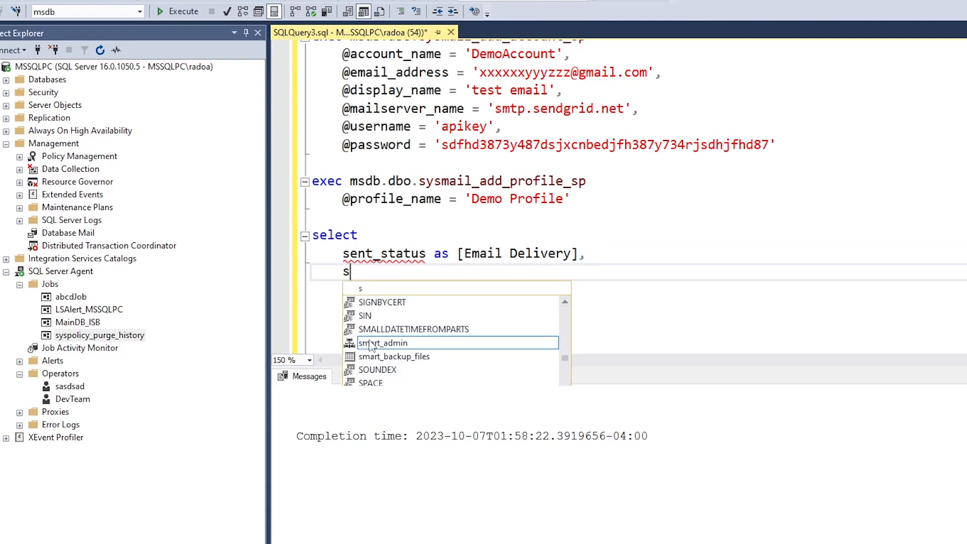
{"action": "type", "text": "ent_date"}
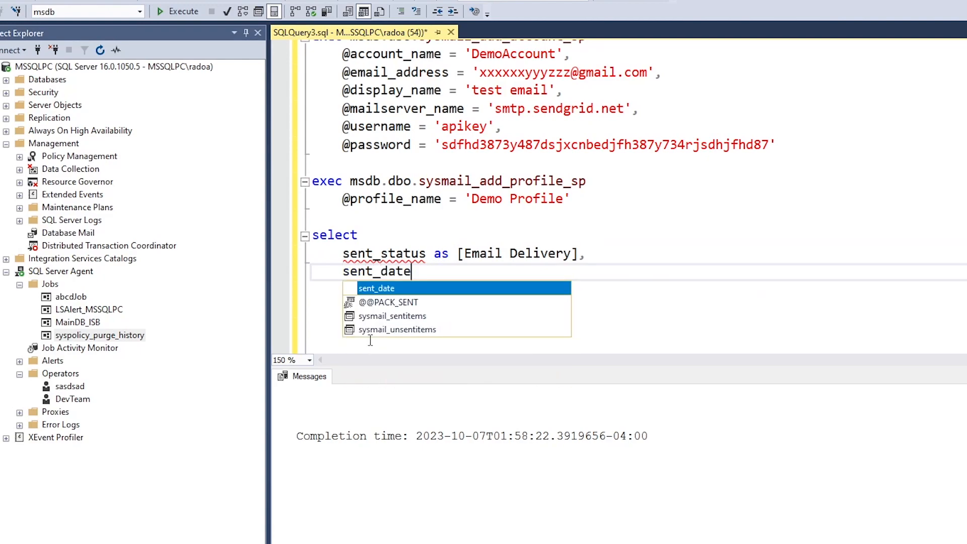
{"action": "key", "text": "Escape"}
{"action": "type", "text": "as [Date"}
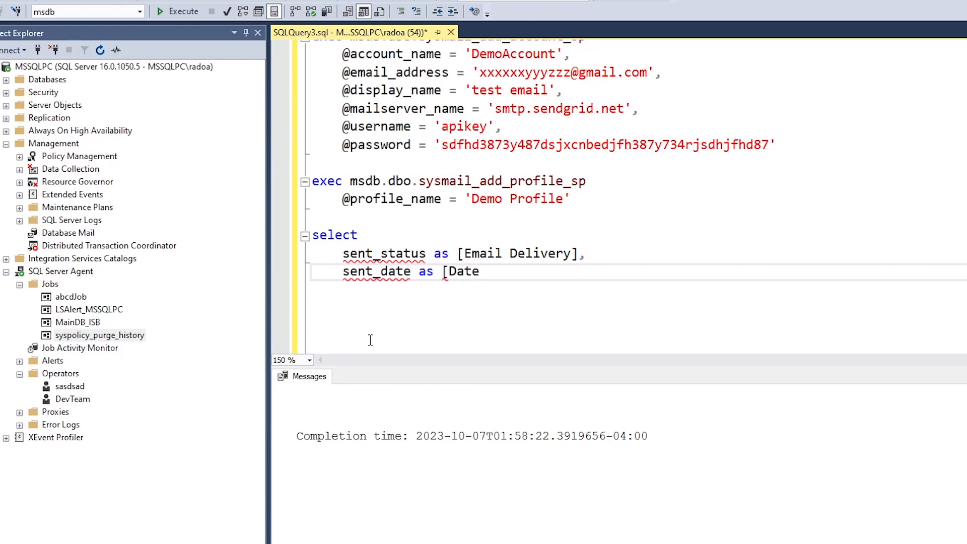
{"action": "type", "text": "],"}
{"action": "key", "text": "Return"}
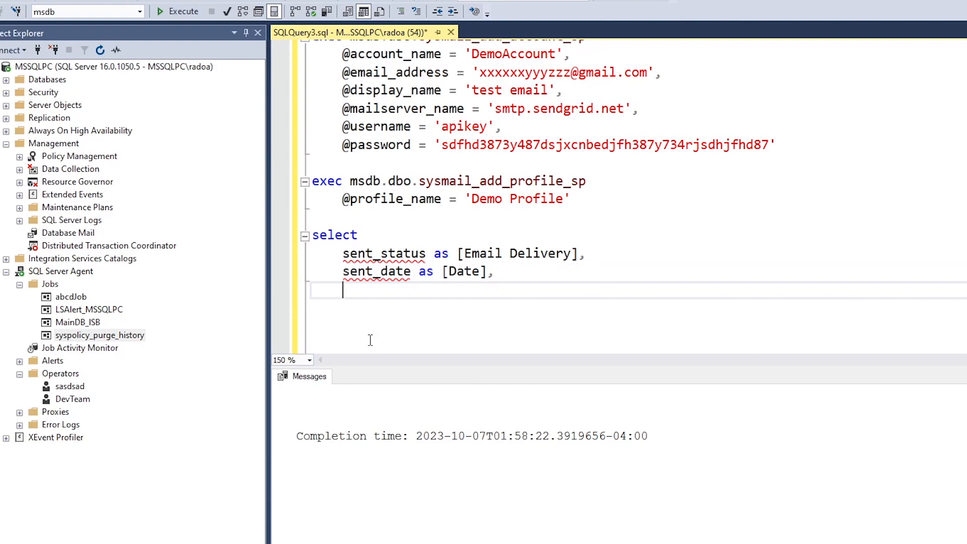
{"action": "type", "text": "reci"}
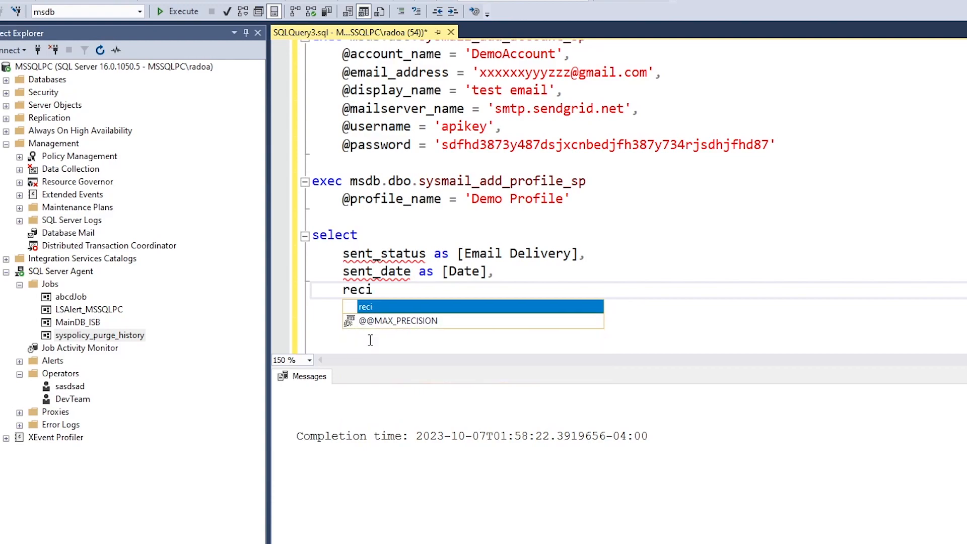
{"action": "type", "text": "pient as"}
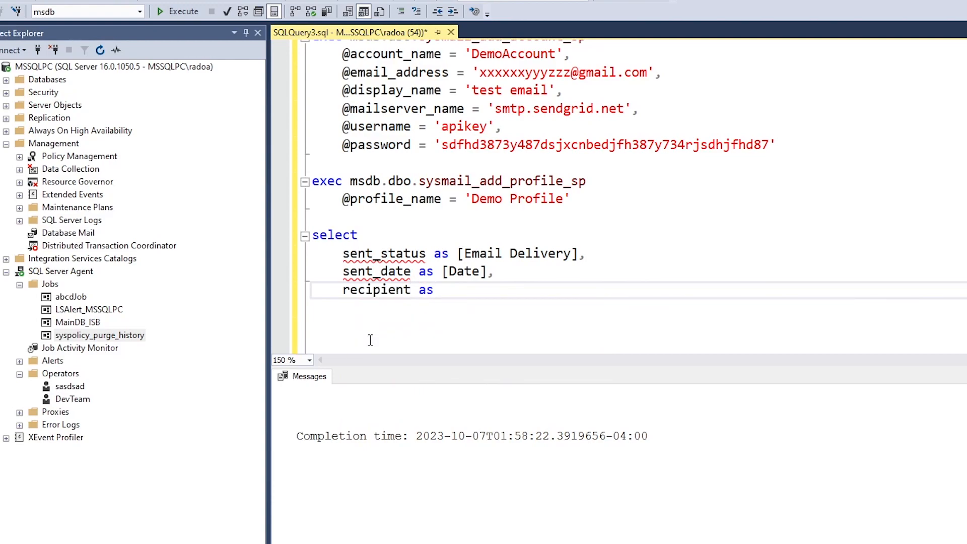
{"action": "key", "text": "BackSpace"}
{"action": "key", "text": "BackSpace"}
{"action": "key", "text": "BackSpace"}
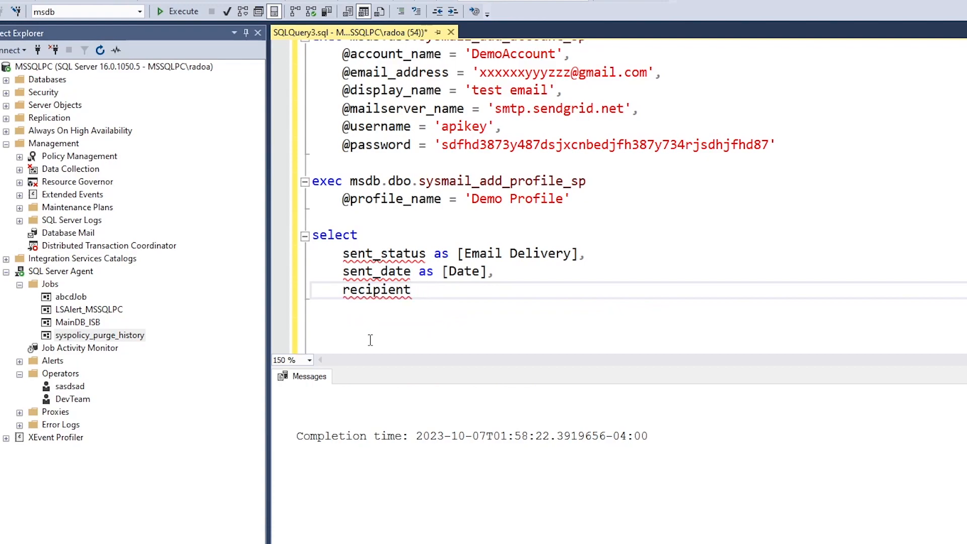
{"action": "key", "text": "Return"}
{"action": "key", "text": "BackSpace"}
{"action": "type", "text": "from dbo.sysmail_"}
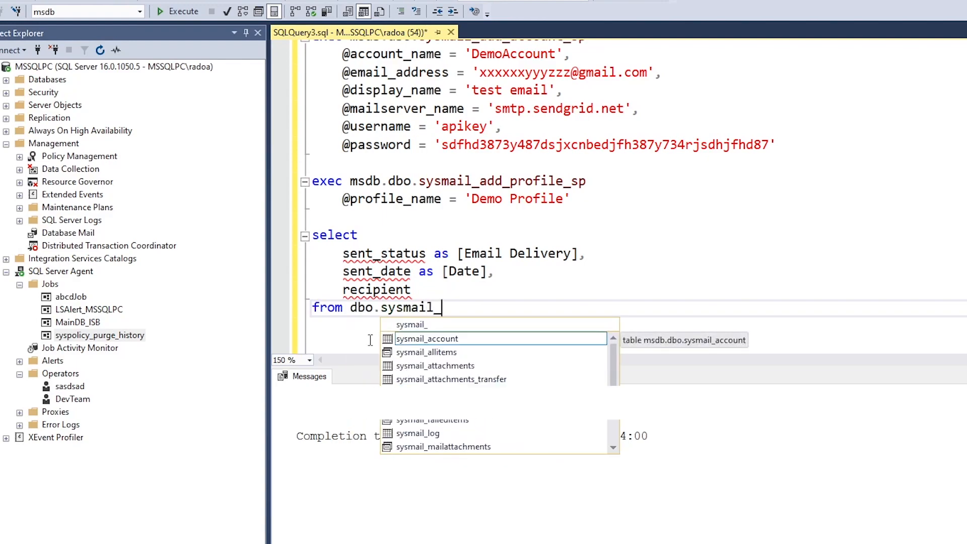
Query from dbo.sysmail_allitems and add 'order by sent_date desc'
{"action": "key", "text": "Down"}
{"action": "key", "text": "Tab"}
{"action": "key", "text": "Return"}
{"action": "key", "text": "Tab"}
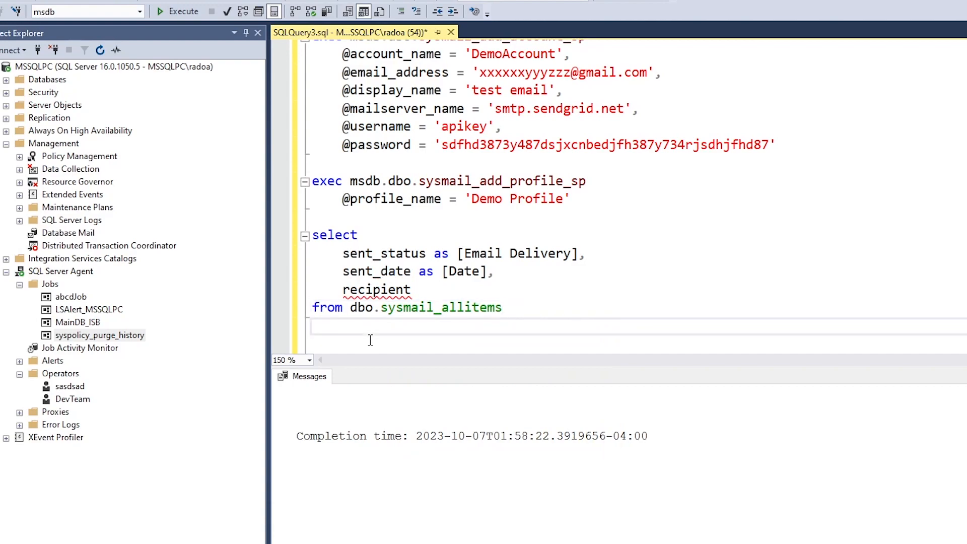
{"action": "type", "text": "order by sent"}
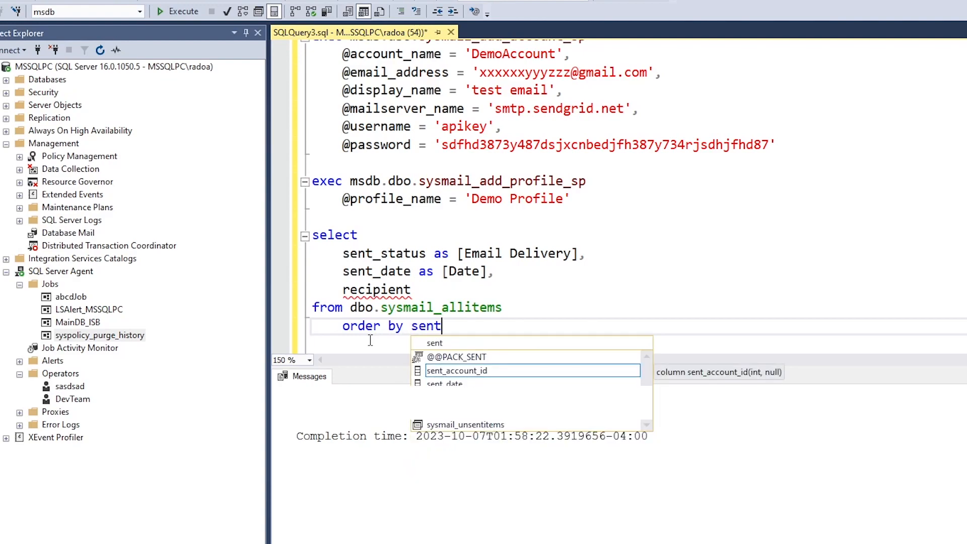
{"action": "type", "text": "_datye"}
{"action": "key", "text": "BackSpace"}
{"action": "key", "text": "BackSpace"}
{"action": "type", "text": "e"}
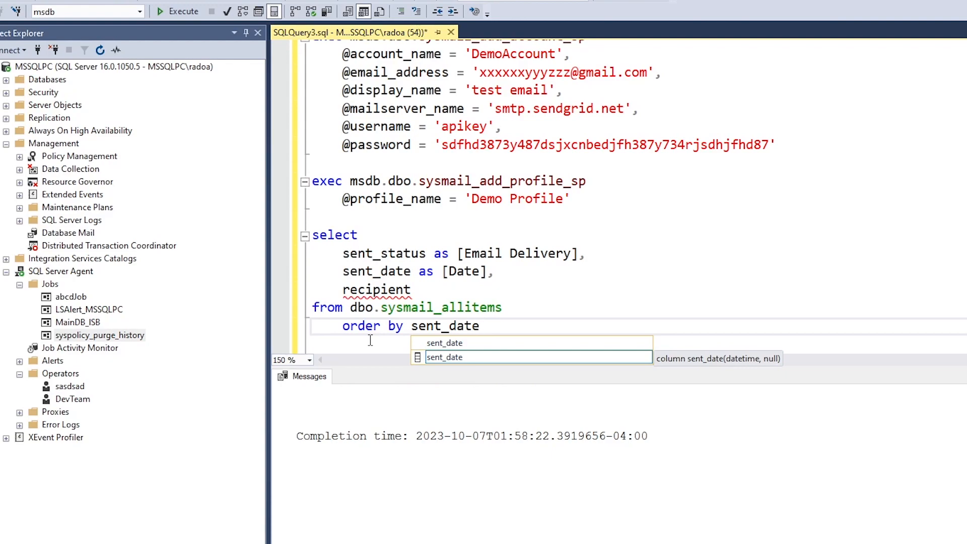
{"action": "key", "text": "Escape"}
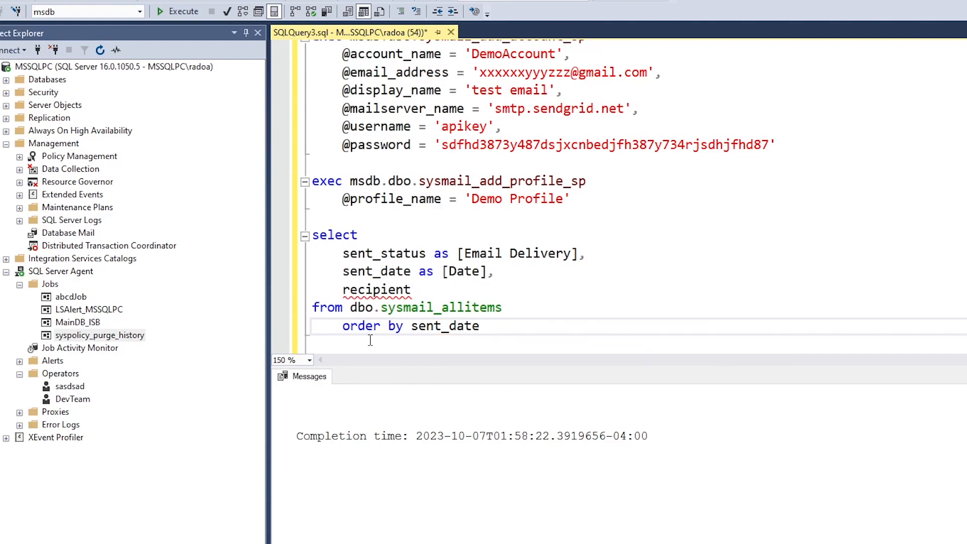
{"action": "type", "text": "desc"}
Change the recipient column to recipients and select the whole query
{"action": "key", "text": "Up"}
{"action": "key", "text": "Left"}
{"action": "key", "text": "Left"}
{"action": "key", "text": "Up"}
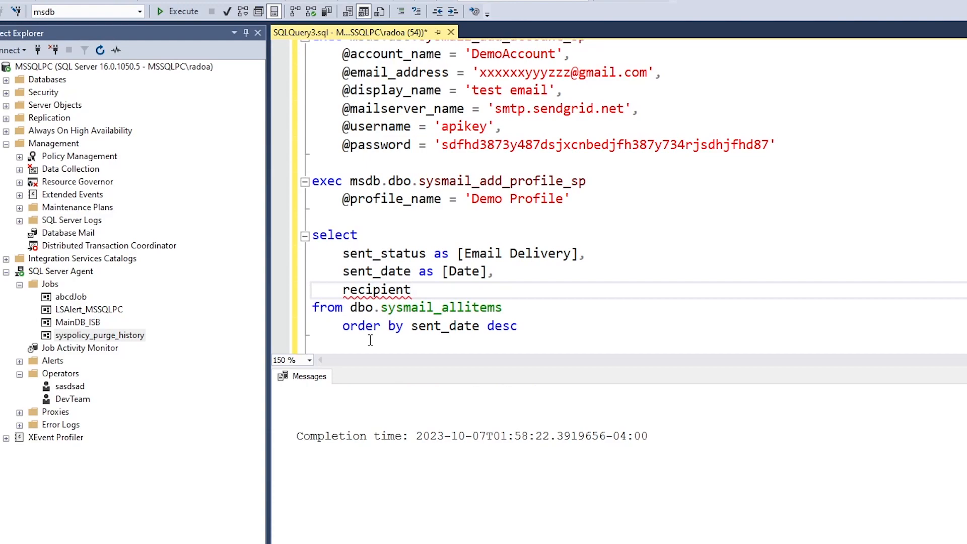
{"action": "type", "text": "s"}
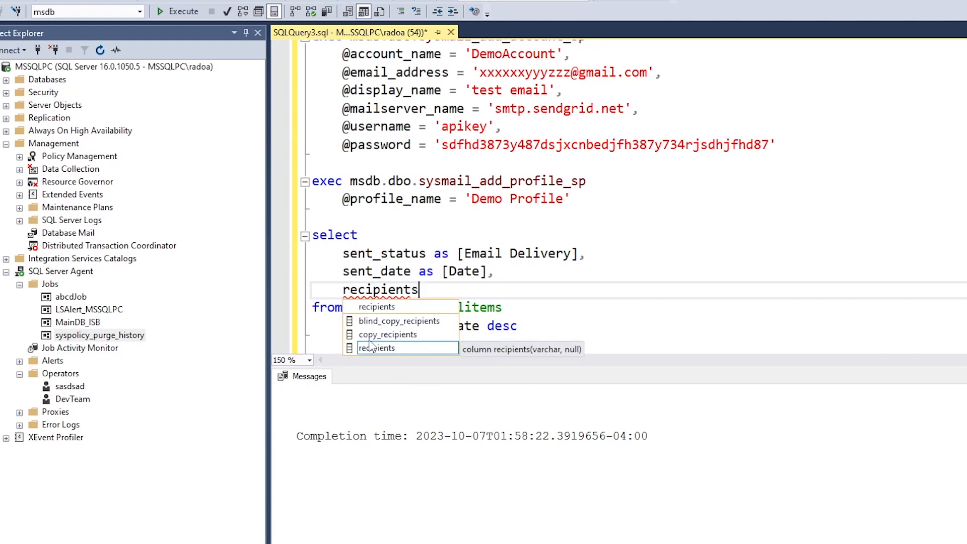
{"action": "key", "text": "Escape"}
{"action": "key", "text": "Down"}
{"action": "key", "text": "Down"}
{"action": "key", "text": "Down"}
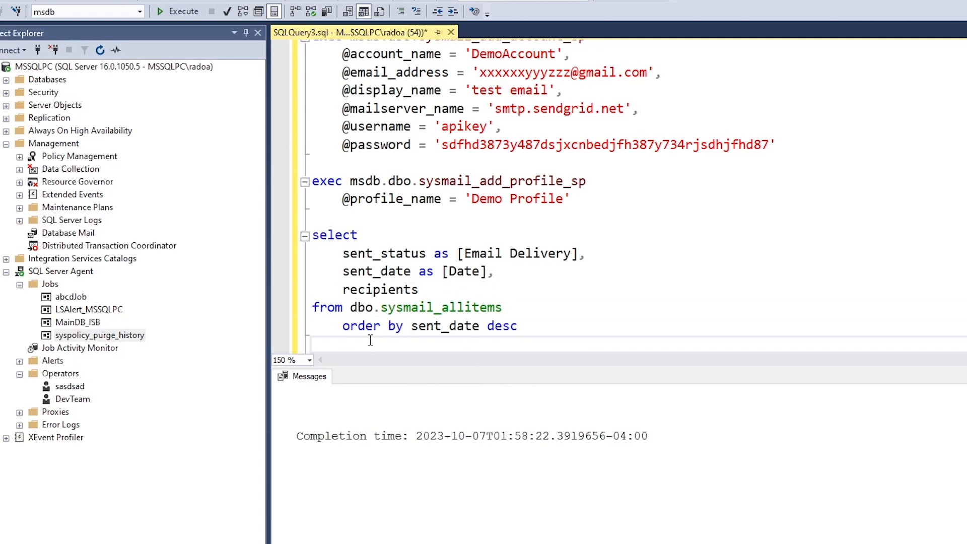
{"action": "key", "text": "shift+Up"}
{"action": "key", "text": "shift+Up"}
{"action": "key", "text": "shift+Up"}
{"action": "key", "text": "shift+Up"}
{"action": "key", "text": "shift+Up"}
{"action": "key", "text": "shift+Up"}
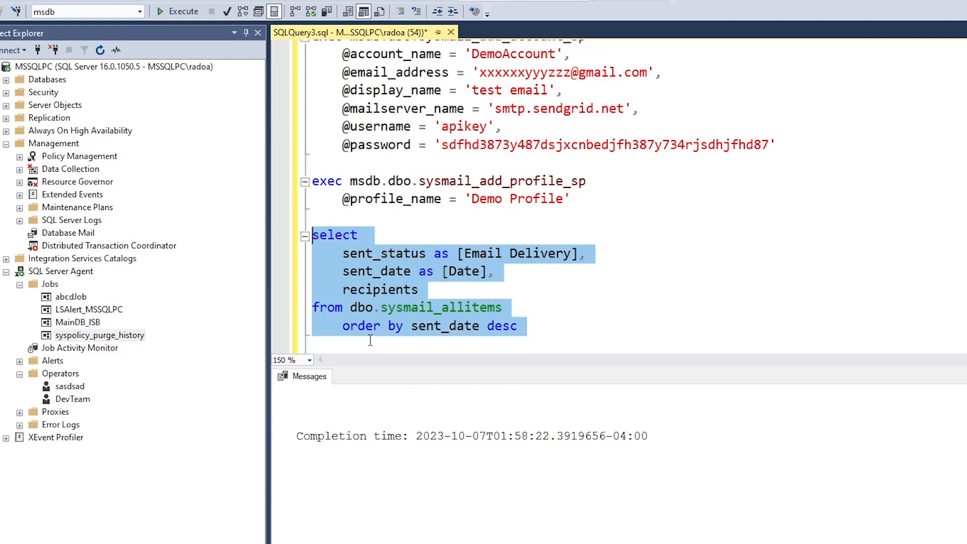
{"action": "left_click", "coordinate": [186, 14]}
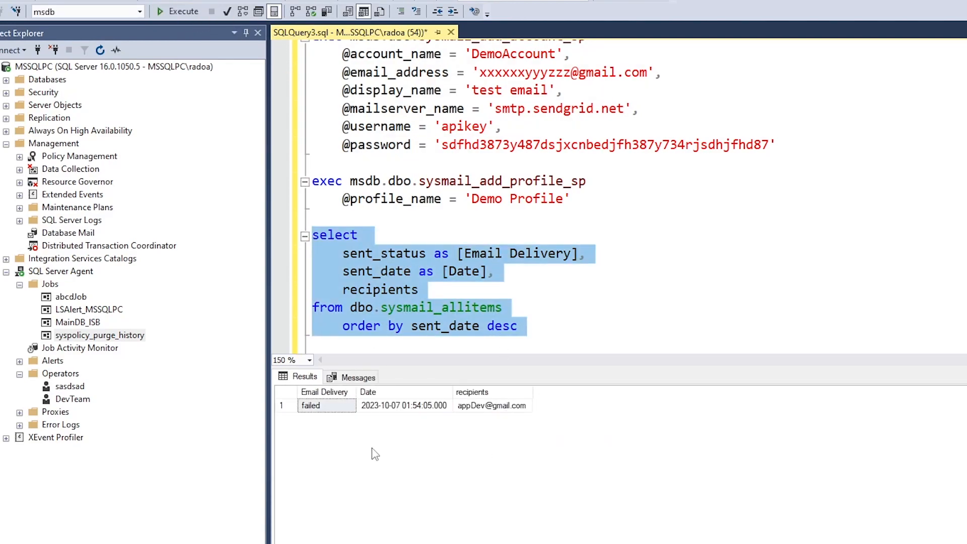
{"action": "left_click_drag", "start_coordinate": [533, 391], "coordinate": [732, 368]}
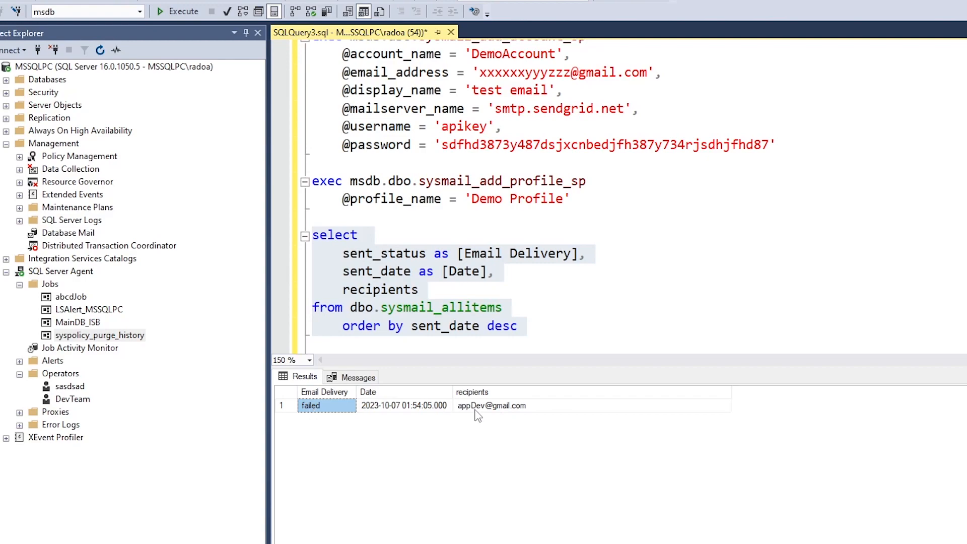
{"action": "left_click", "coordinate": [459, 409]}
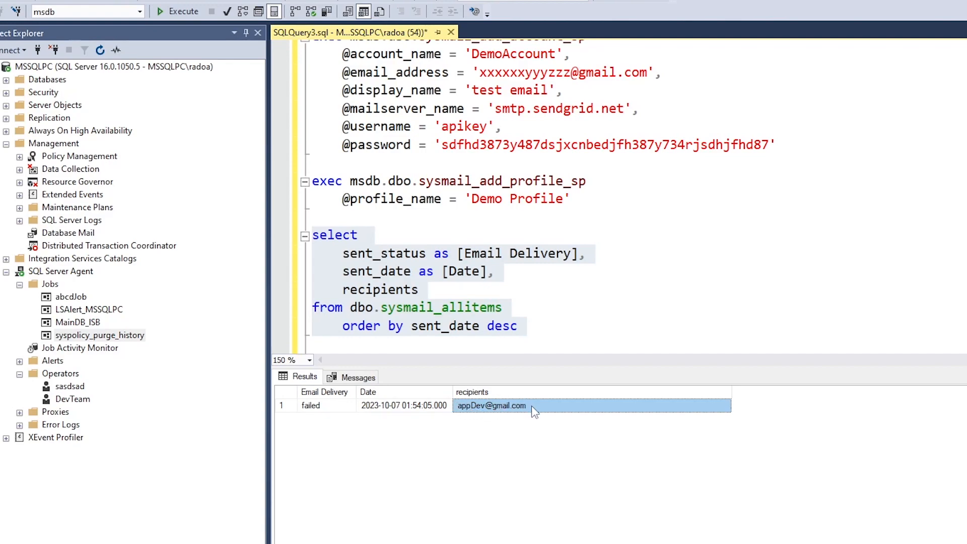
{"action": "left_click", "coordinate": [403, 406]}
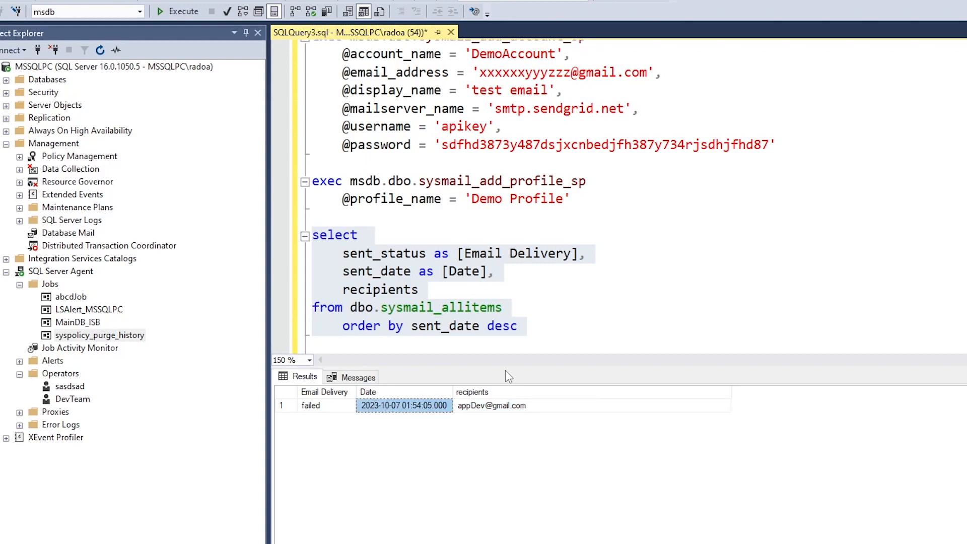
{"action": "left_click_drag", "start_coordinate": [506, 372], "coordinate": [506, 429]}
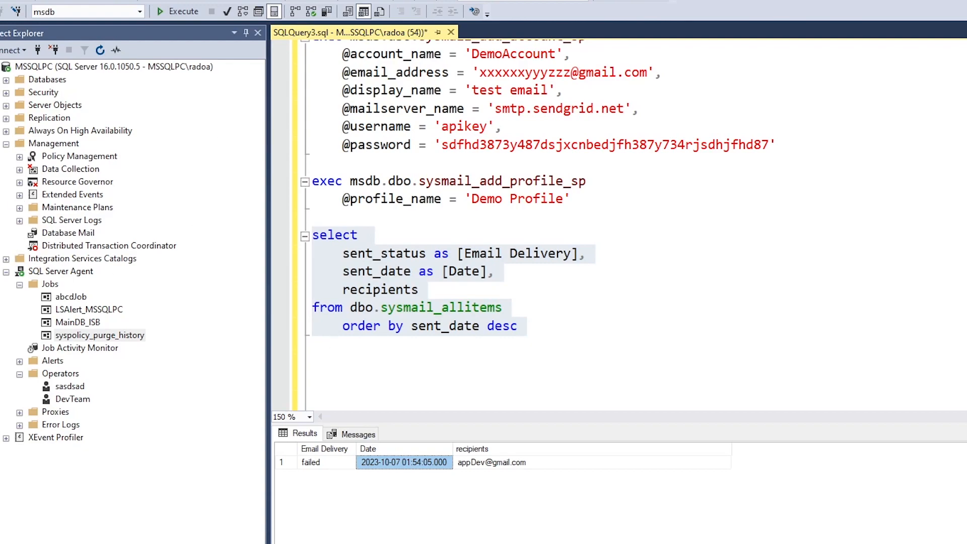
{"action": "left_click", "coordinate": [480, 464]}
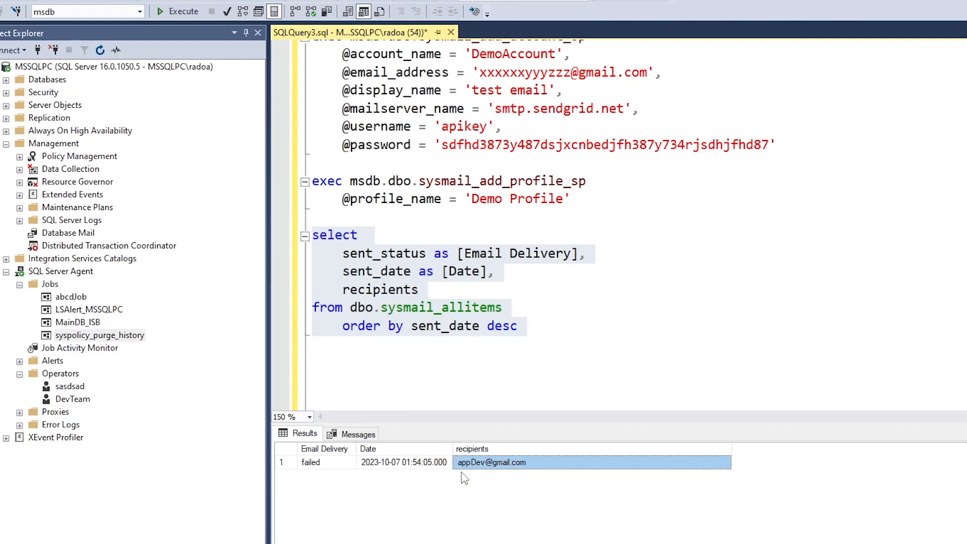